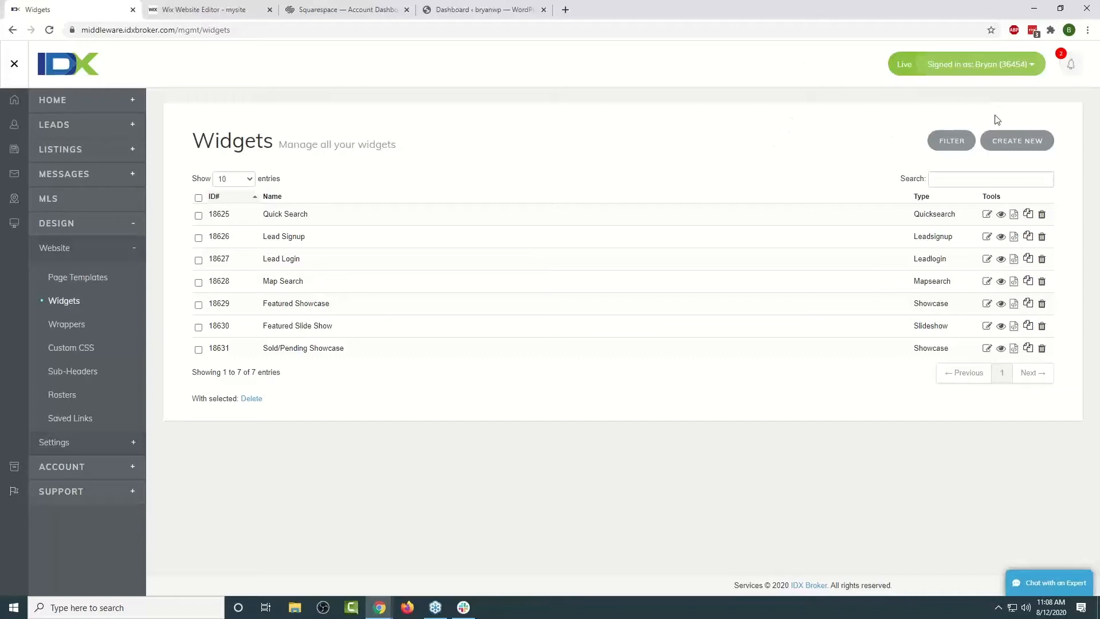
Create a new Showcase widget that features properties from a Custom Search based on the Advanced Search page.
click(1024, 145)
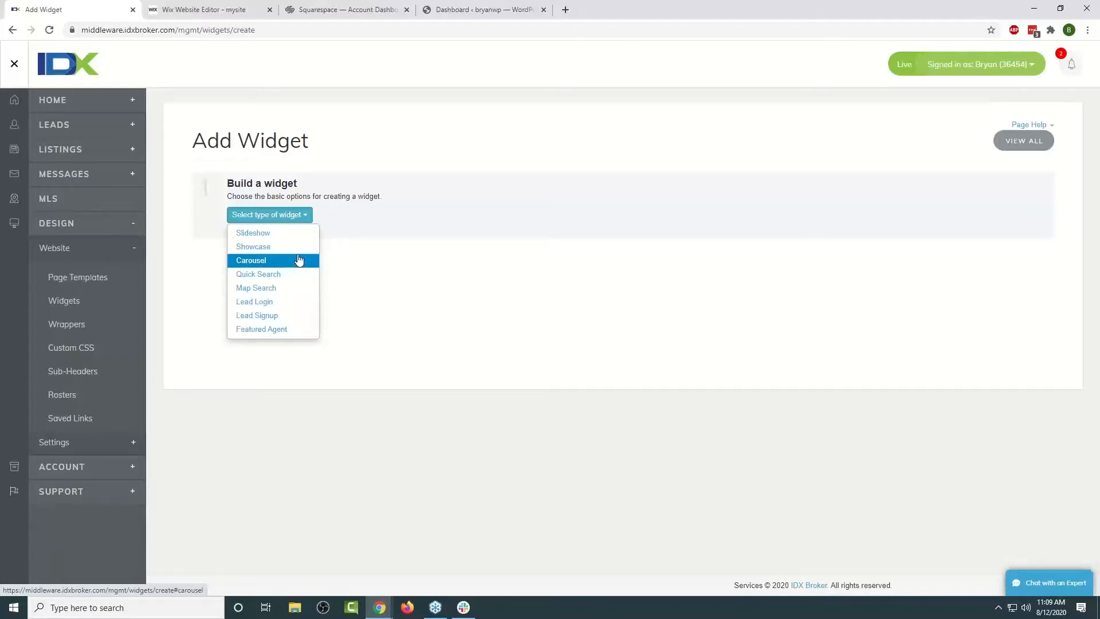
click(296, 254)
click(395, 215)
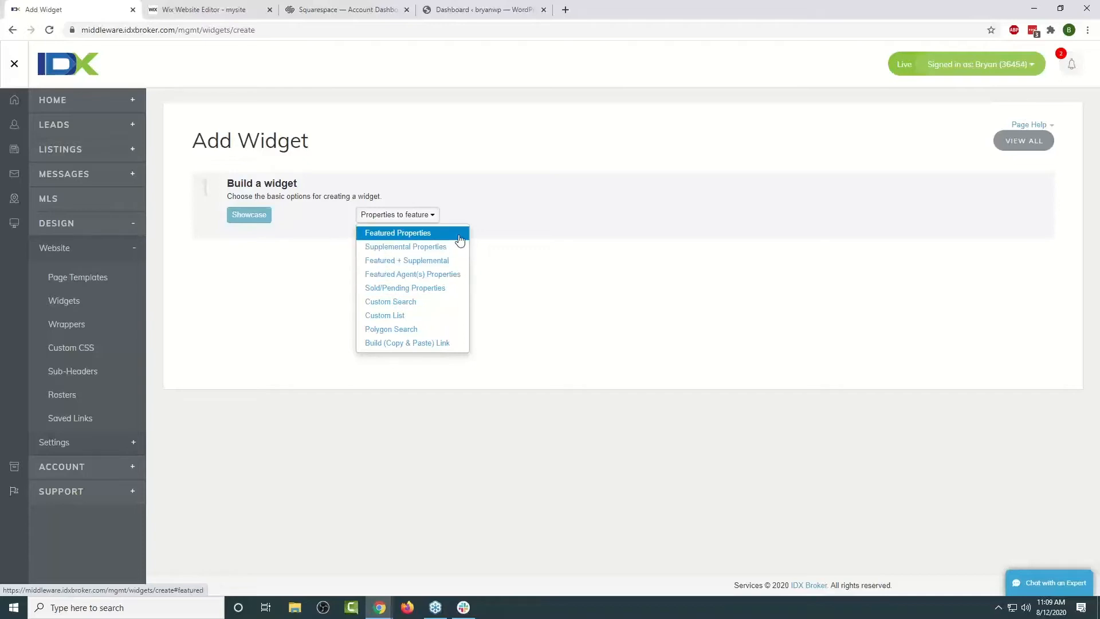
click(431, 308)
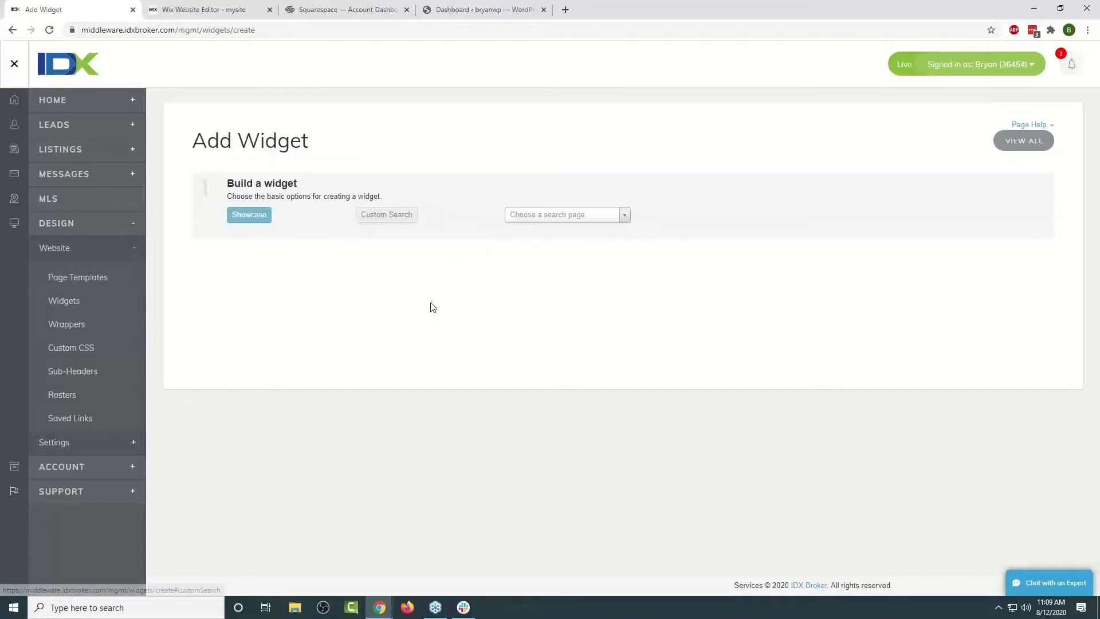
click(589, 224)
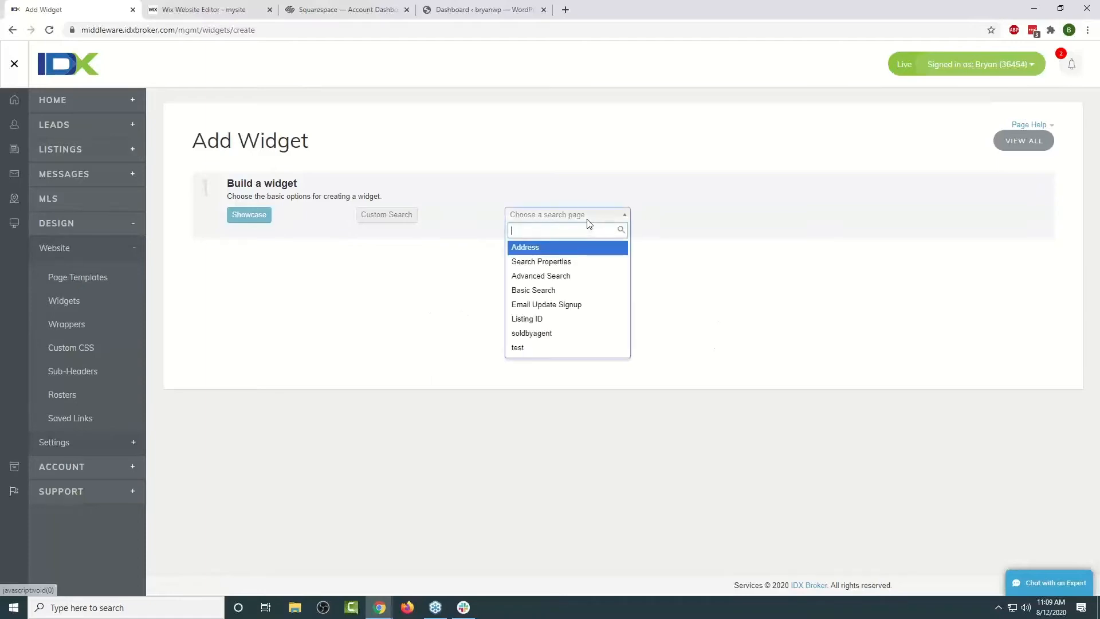
click(580, 277)
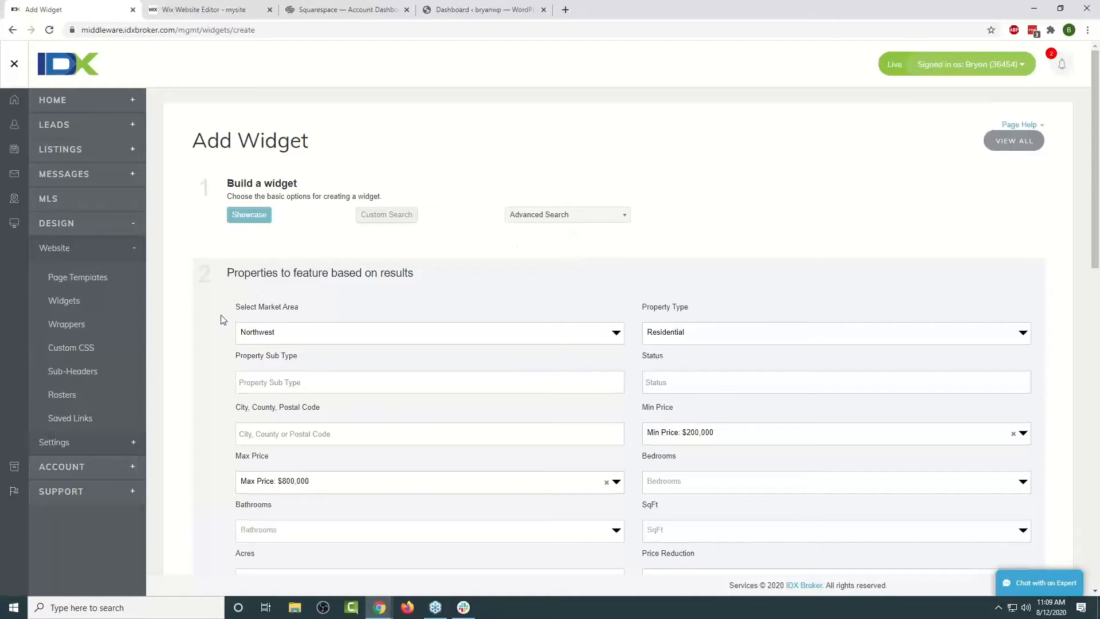
Set the widget's market area to Northern Nevada Regional MLS and add Incline Village as the city.
scroll(223, 319, down, 2)
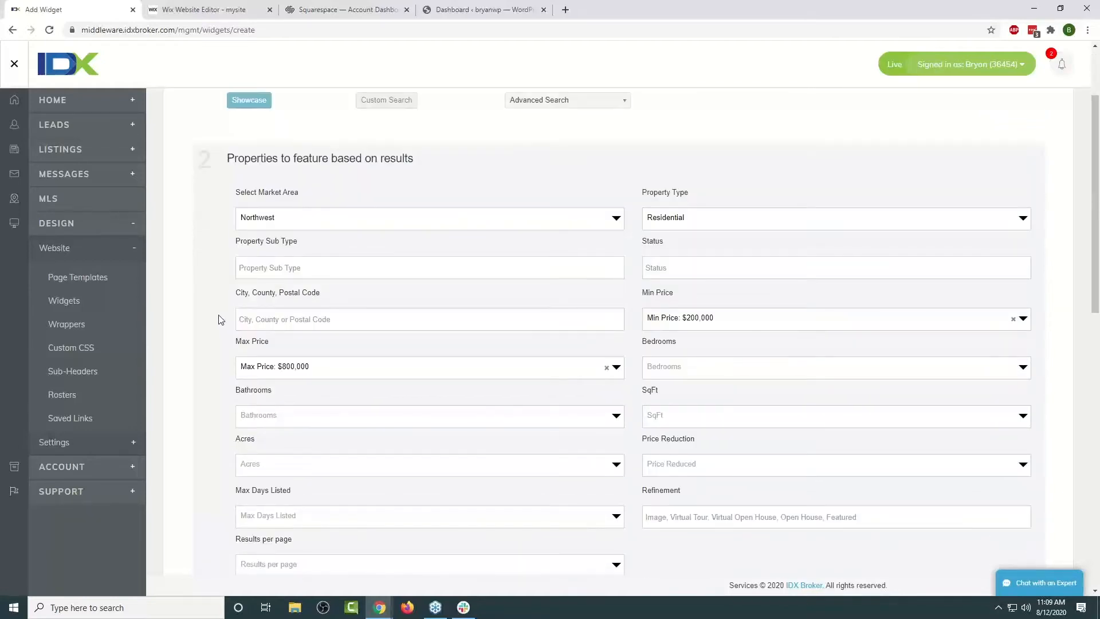
scroll(222, 269, up, 2)
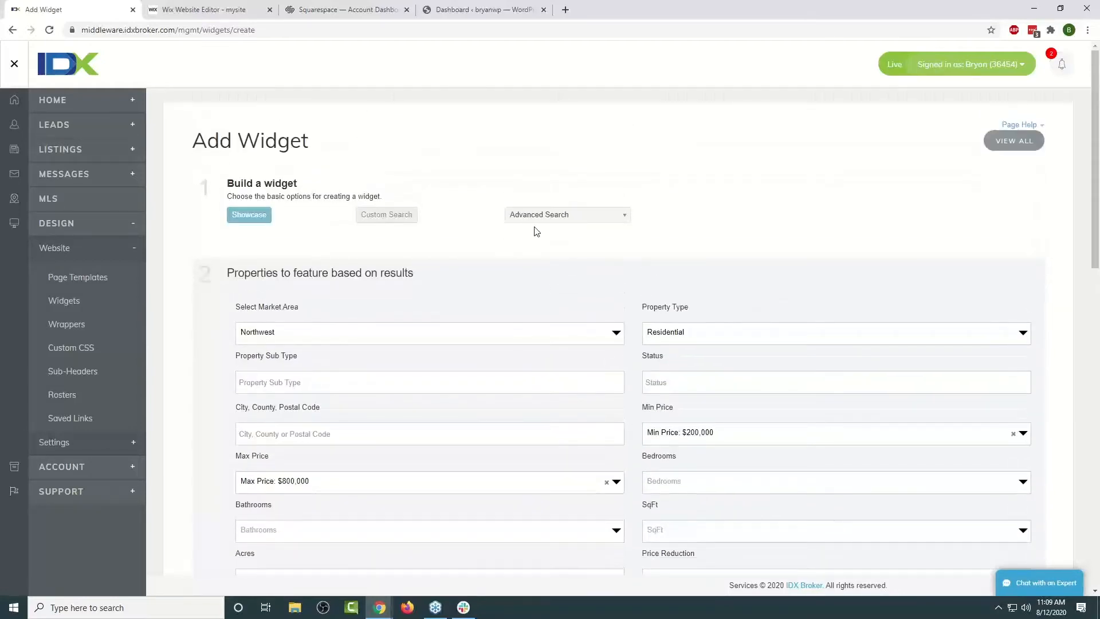
scroll(227, 287, down, 2)
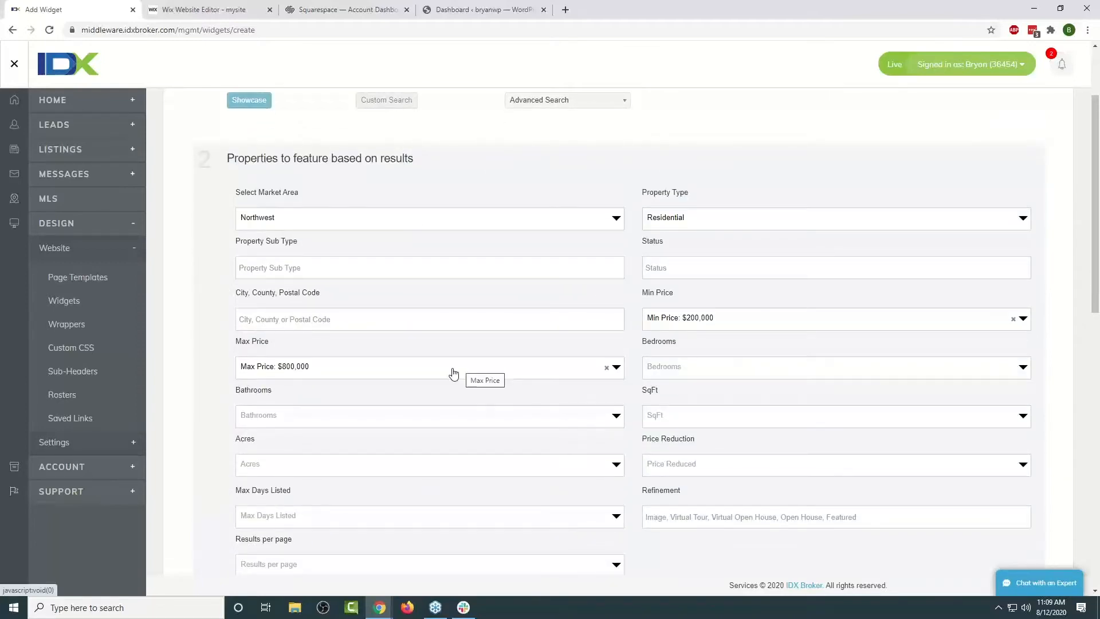
click(599, 227)
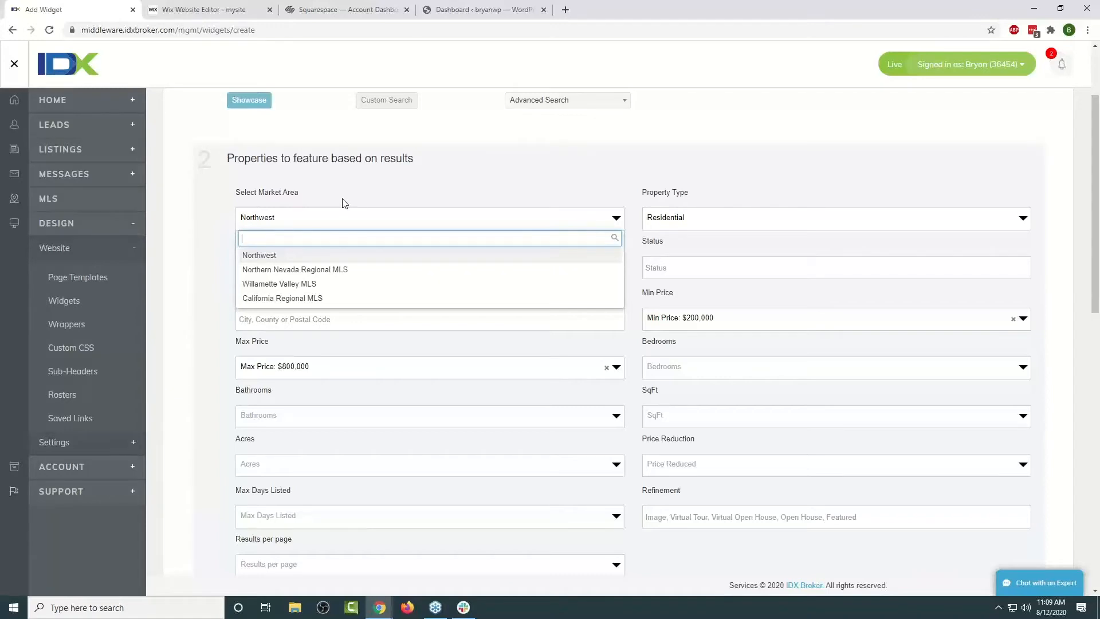
click(381, 275)
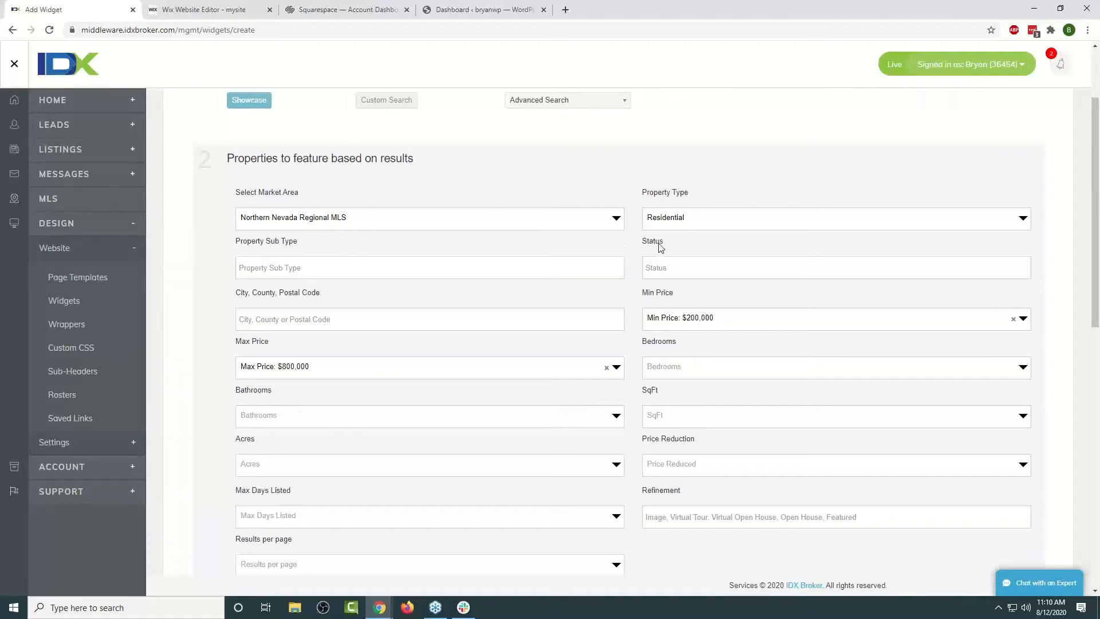
click(328, 318)
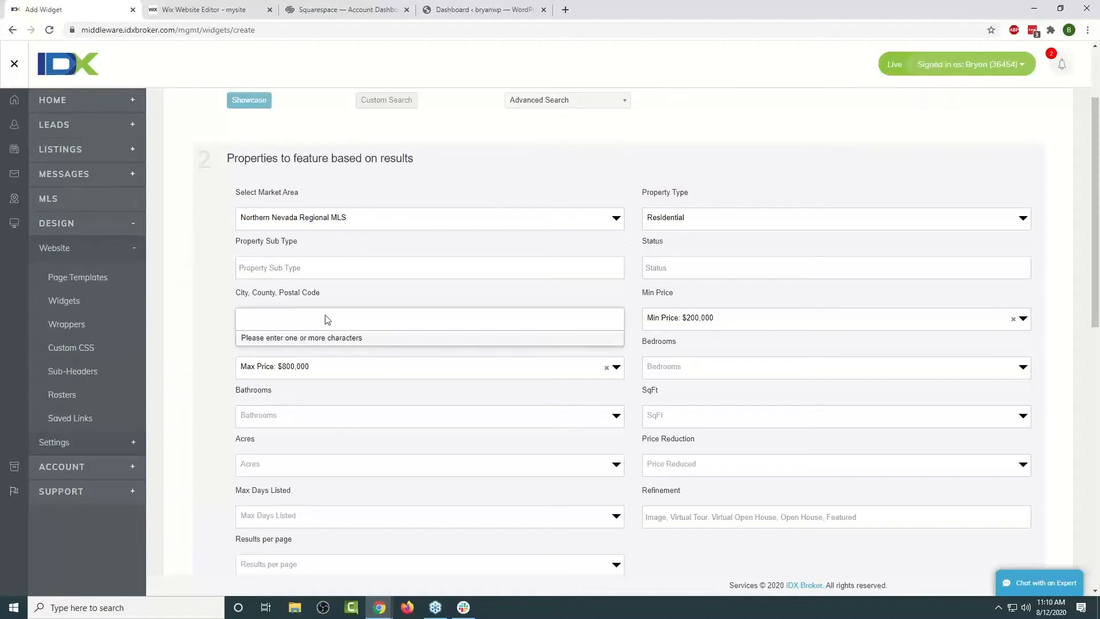
text(In)
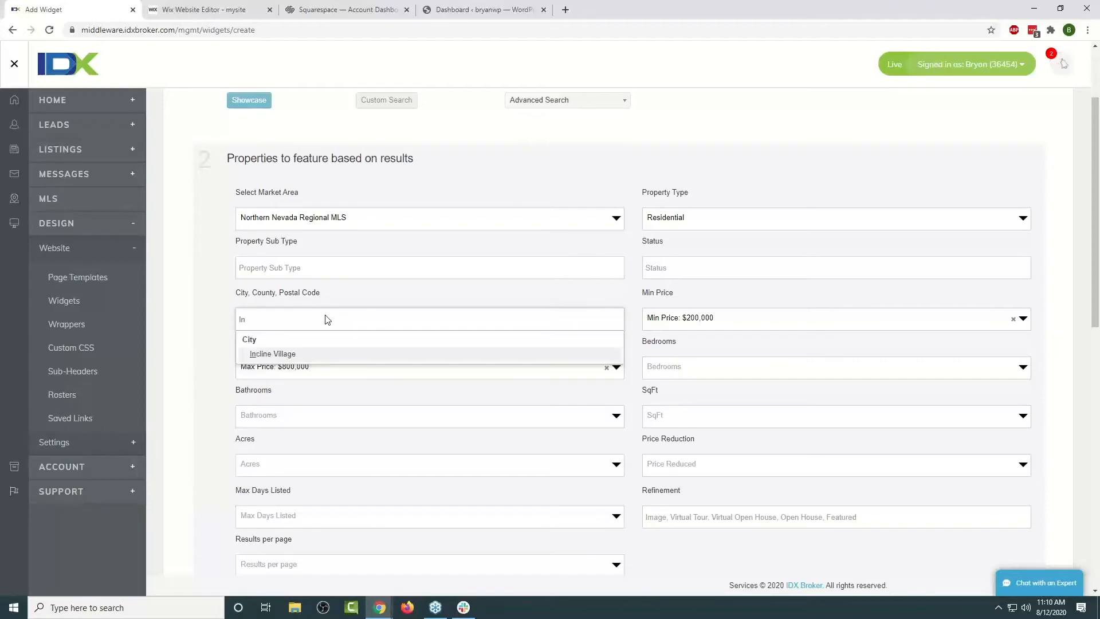
key(Return)
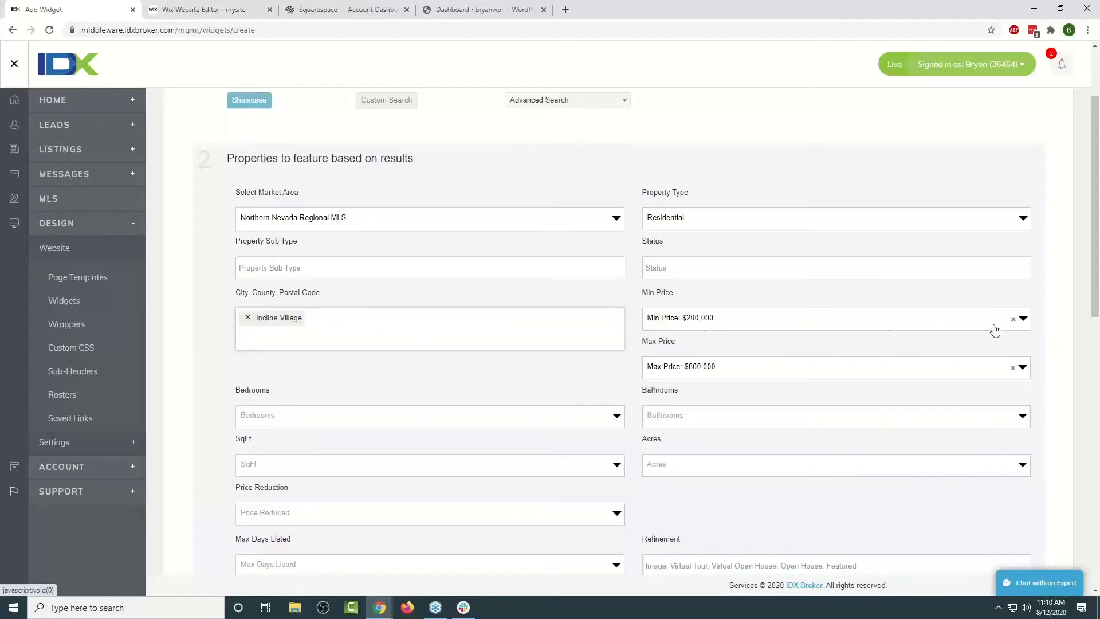
Set the search's price range to a minimum of $1,500,000 and a maximum of $6,000,000.
click(1013, 319)
click(708, 320)
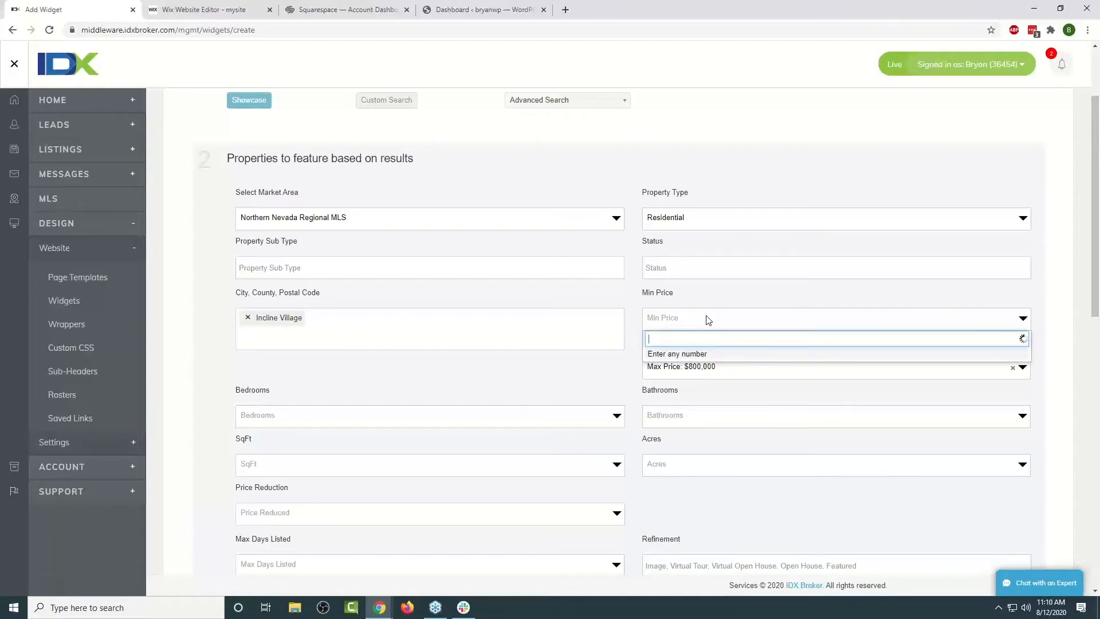
text(1,500,000)
key(Return)
click(688, 367)
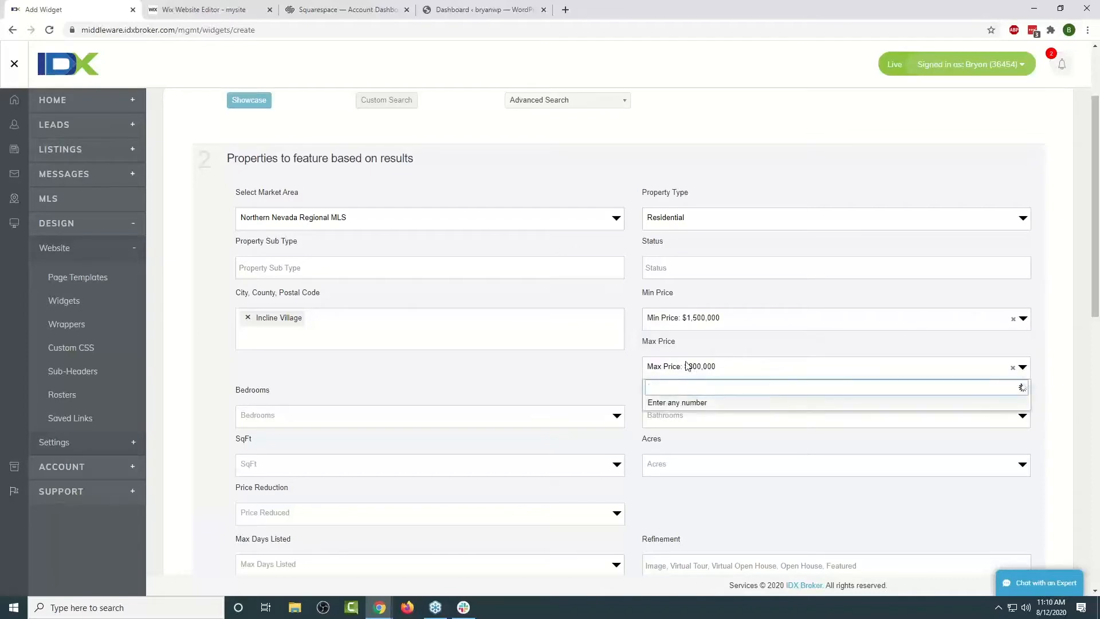
text(6,000,0)
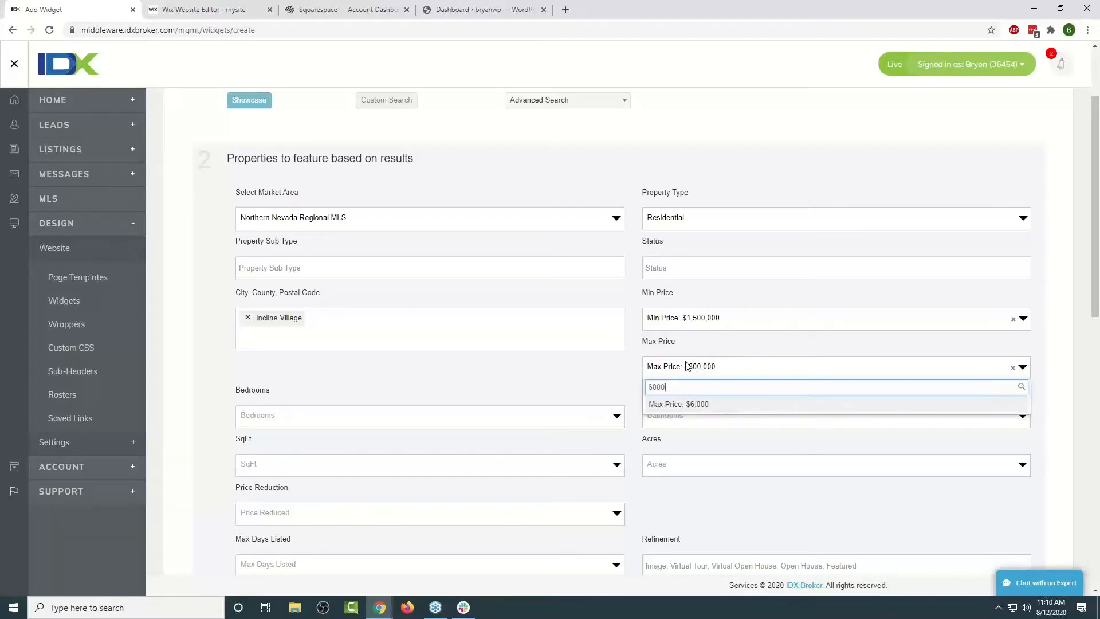
text(00)
key(Return)
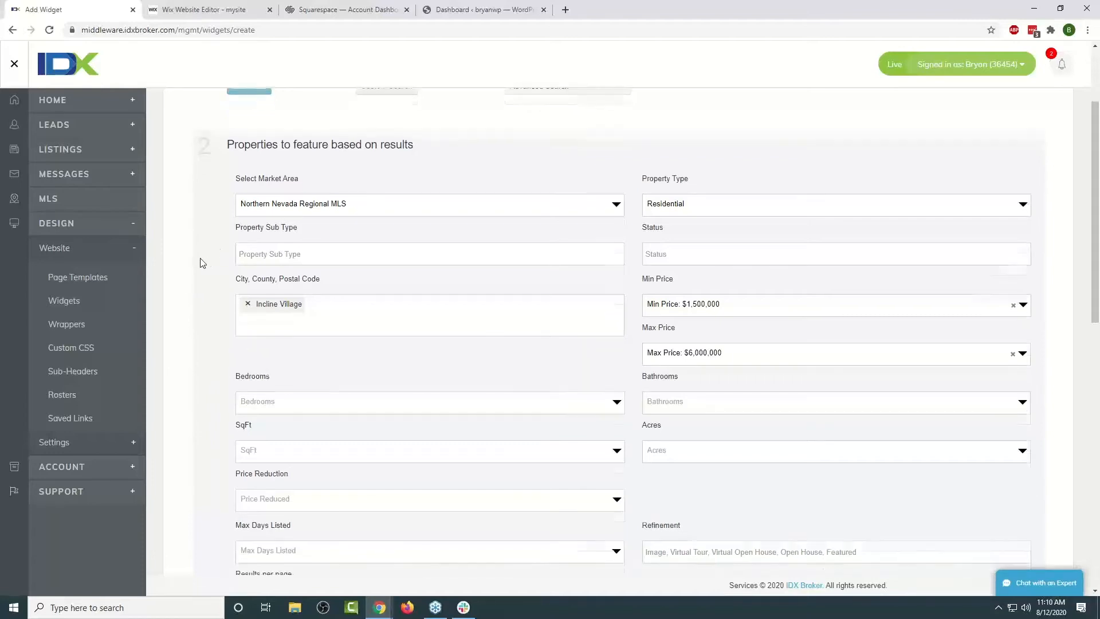
Name the widget Incline Village and build it with the remaining widget options left at their defaults.
scroll(198, 264, down, 4)
scroll(198, 264, down, 8)
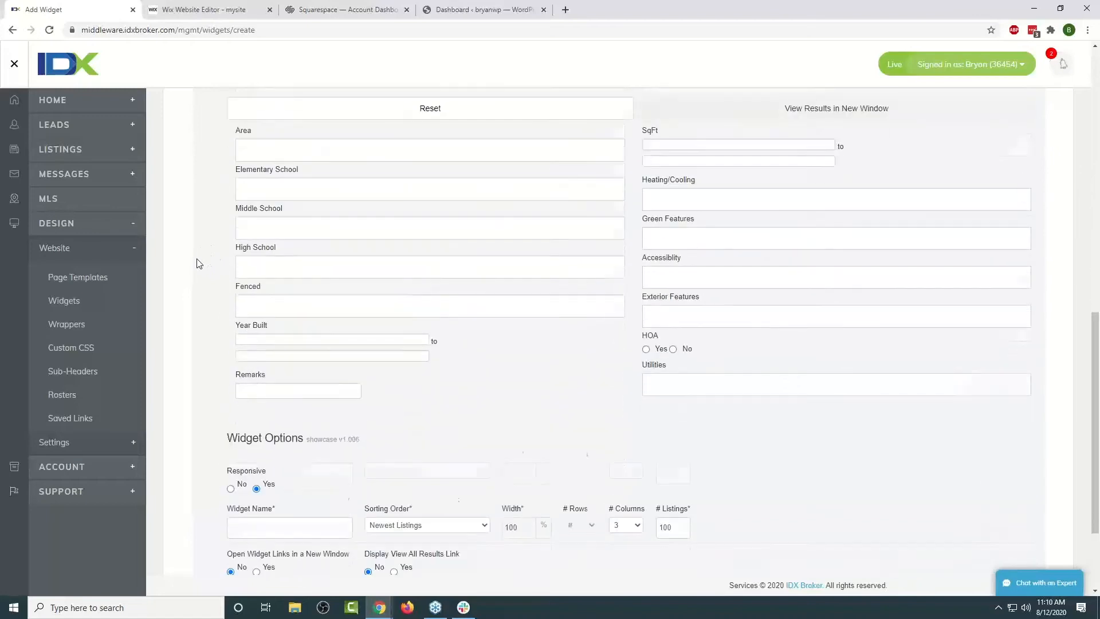
click(270, 390)
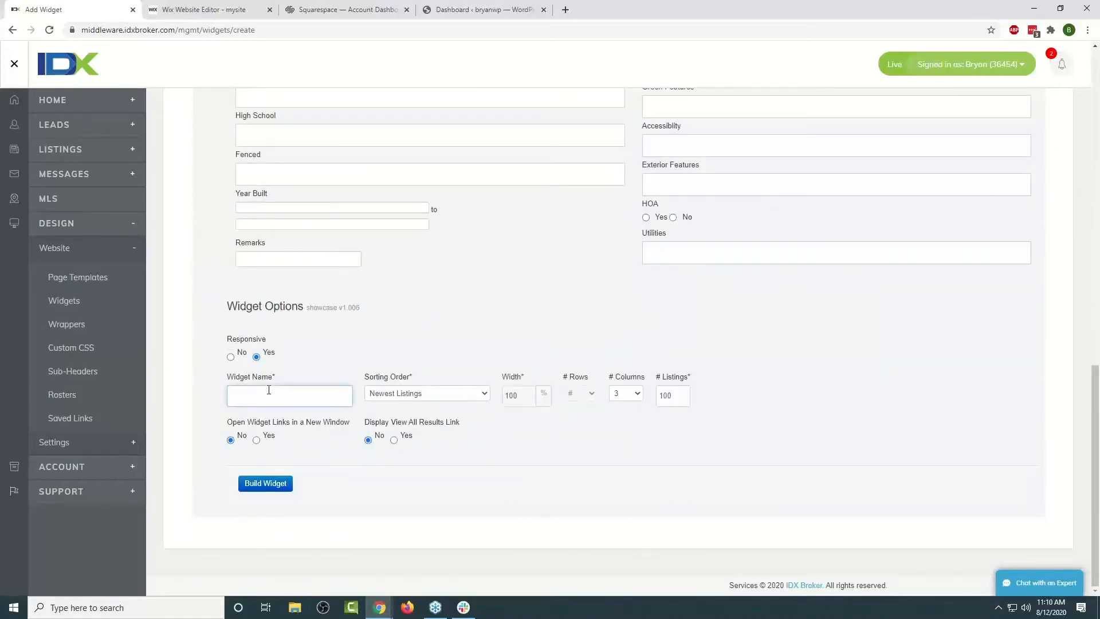
text(Incline Village)
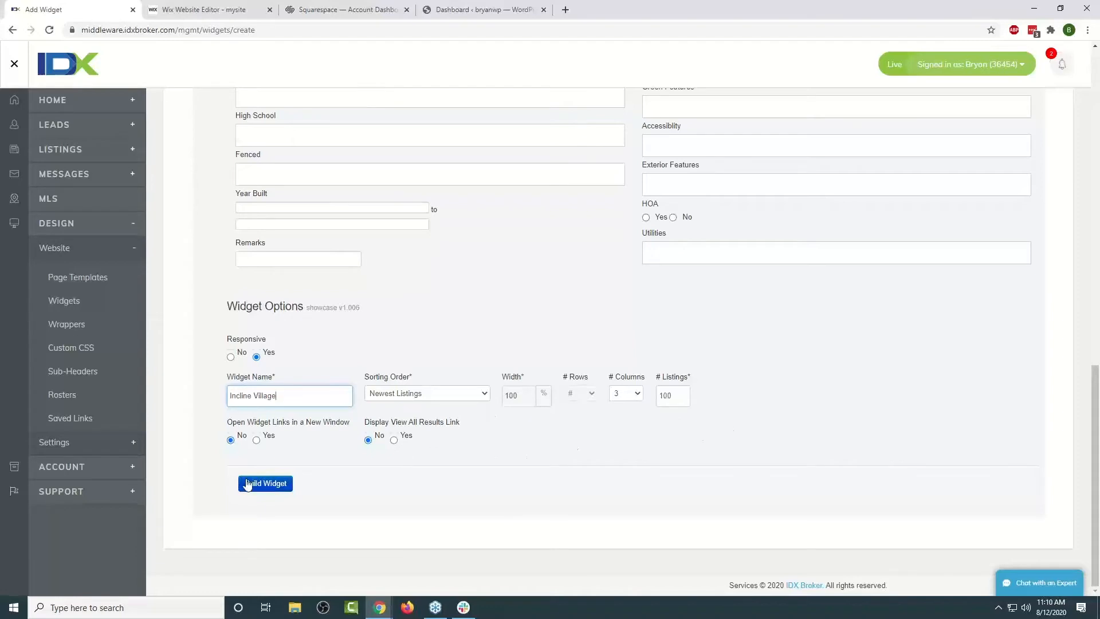
click(248, 485)
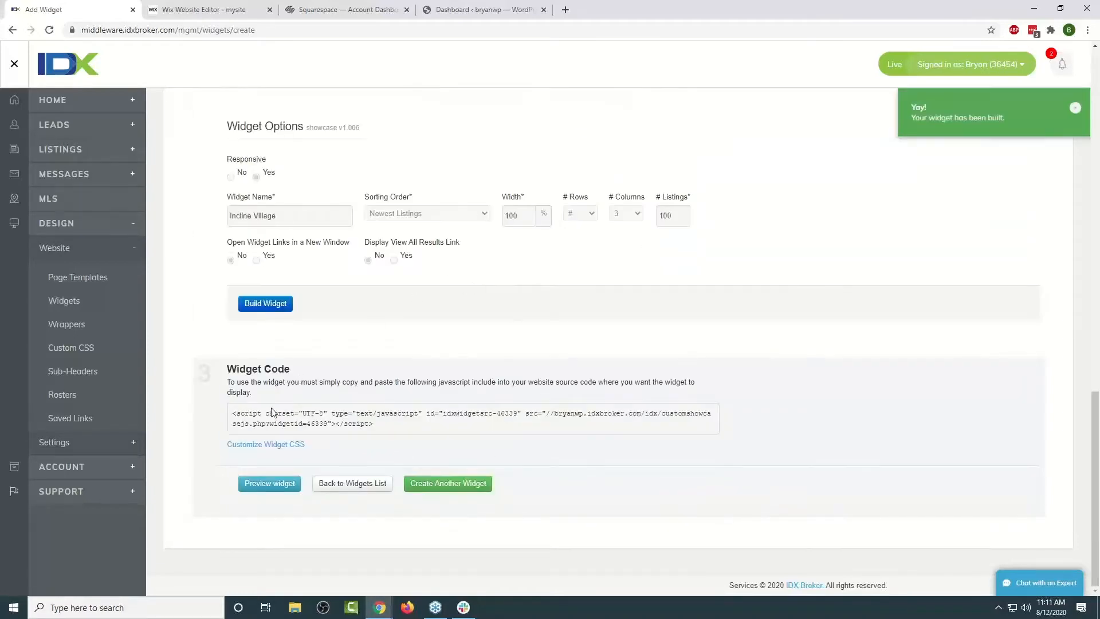
Copy the complete script code generated for the Incline Village widget.
drag(395, 431, 234, 412)
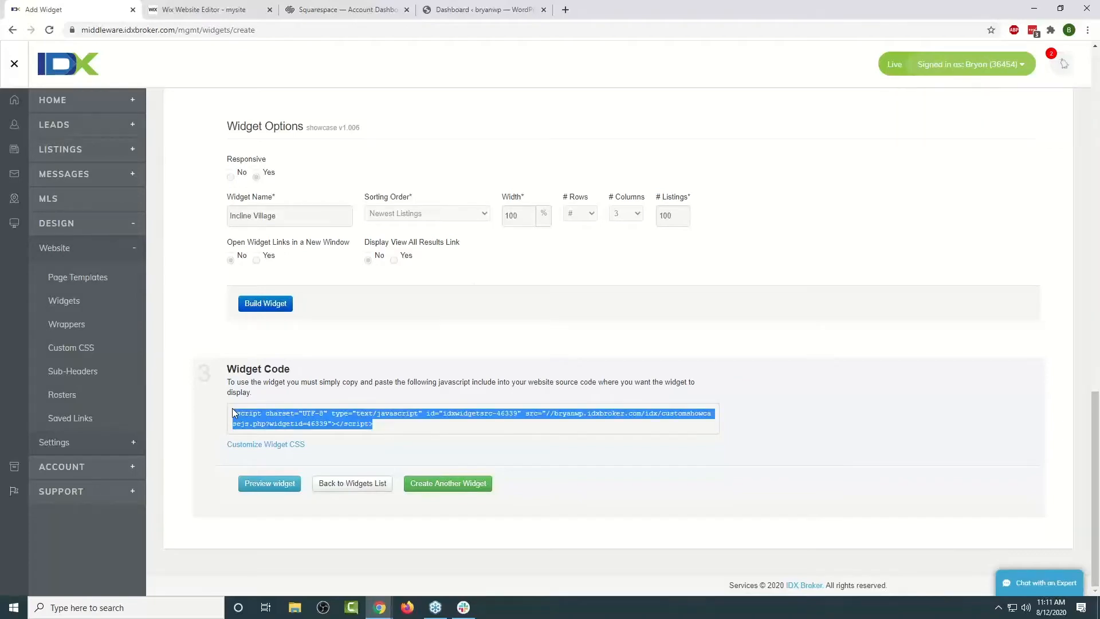
click(705, 476)
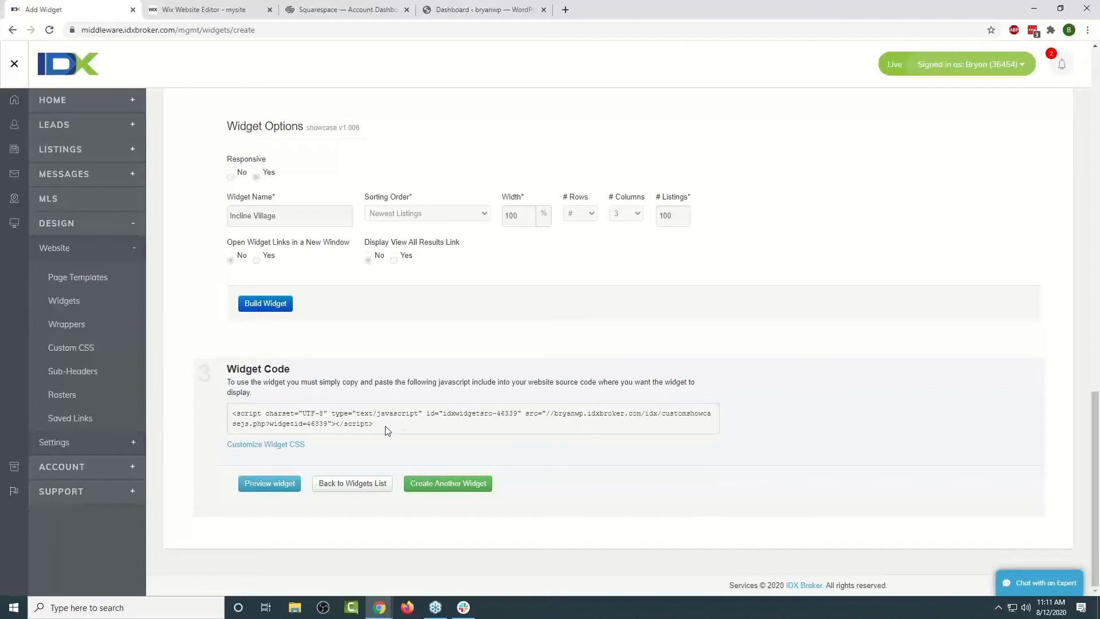
drag(387, 431, 131, 417)
key(ctrl+c)
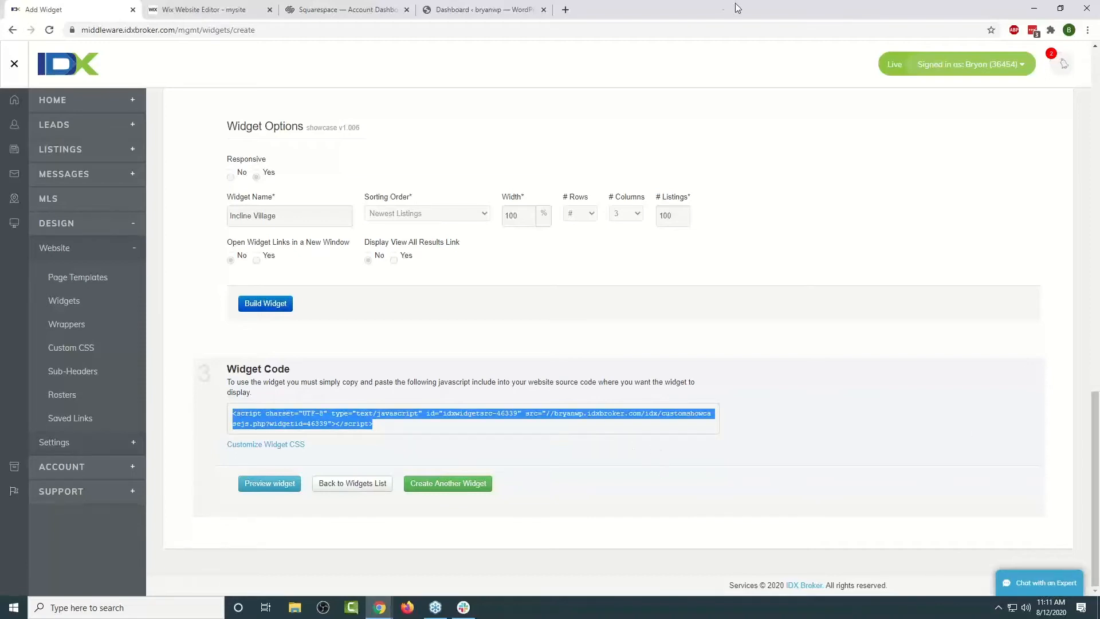
Switch to Squarespace, open the IDX demo site for editing, and go to its Widget page.
click(345, 10)
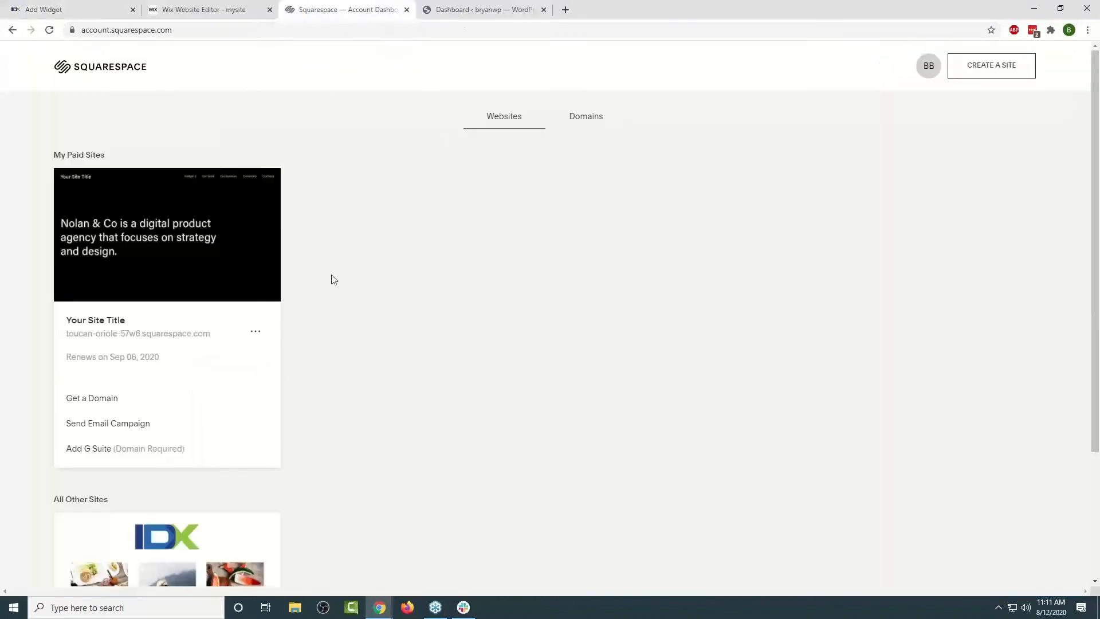
scroll(344, 270, down, 3)
click(140, 442)
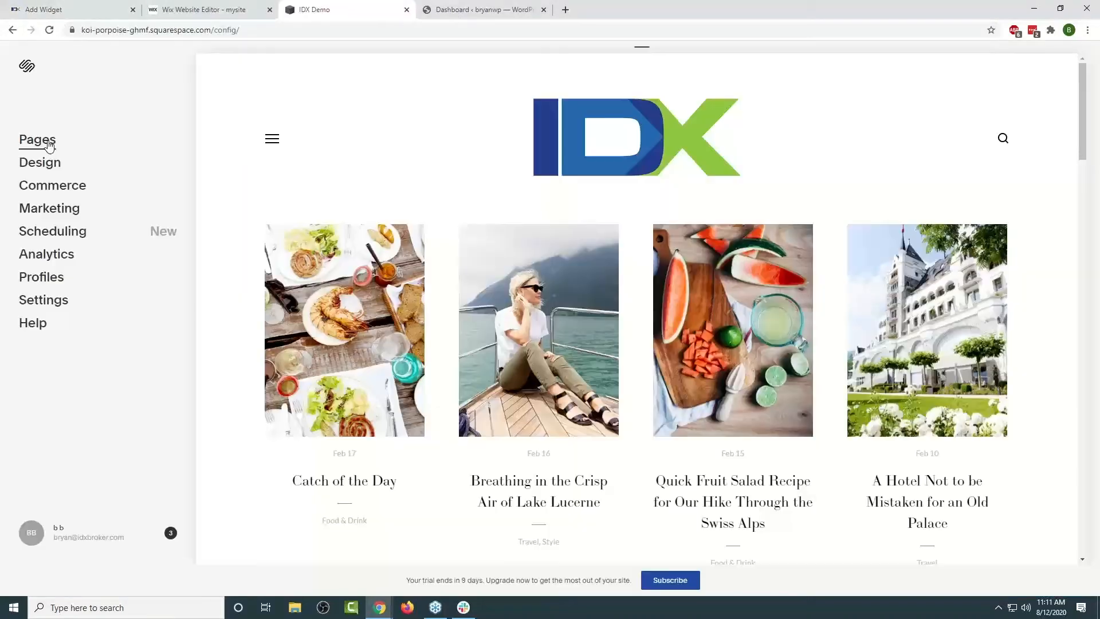
click(45, 142)
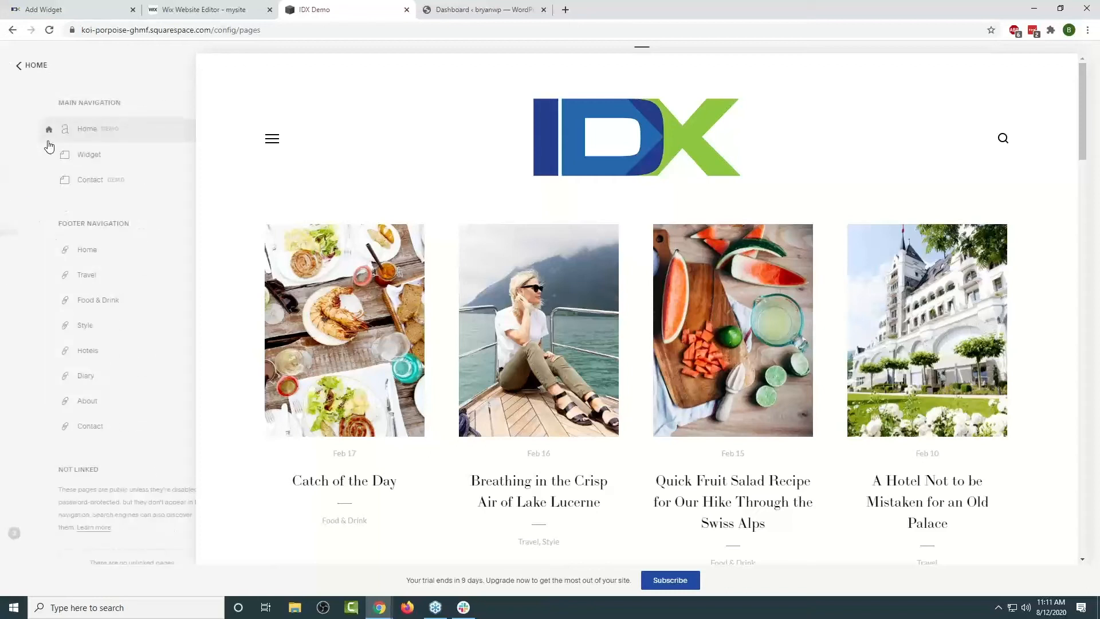
click(126, 165)
scroll(604, 422, down, 3)
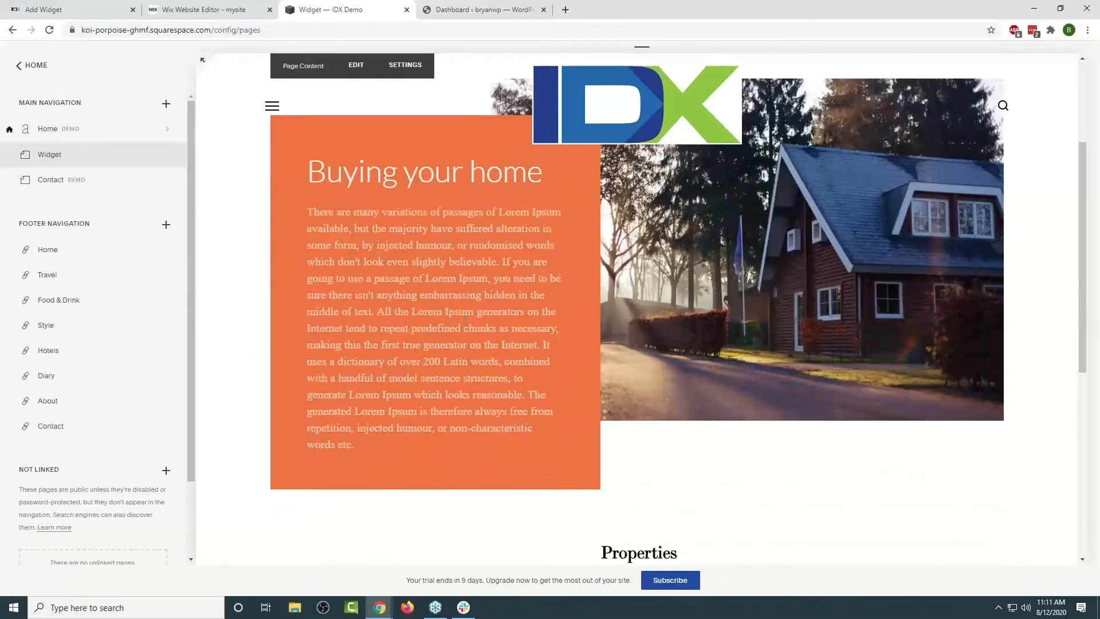
scroll(604, 423, down, 2)
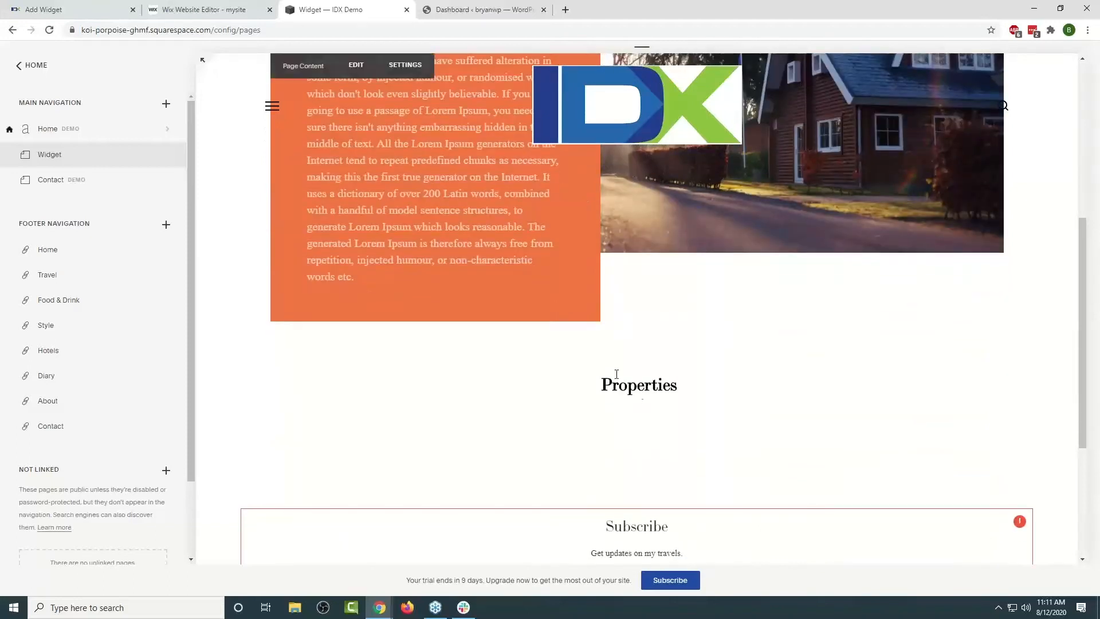
scroll(774, 347, up, 3)
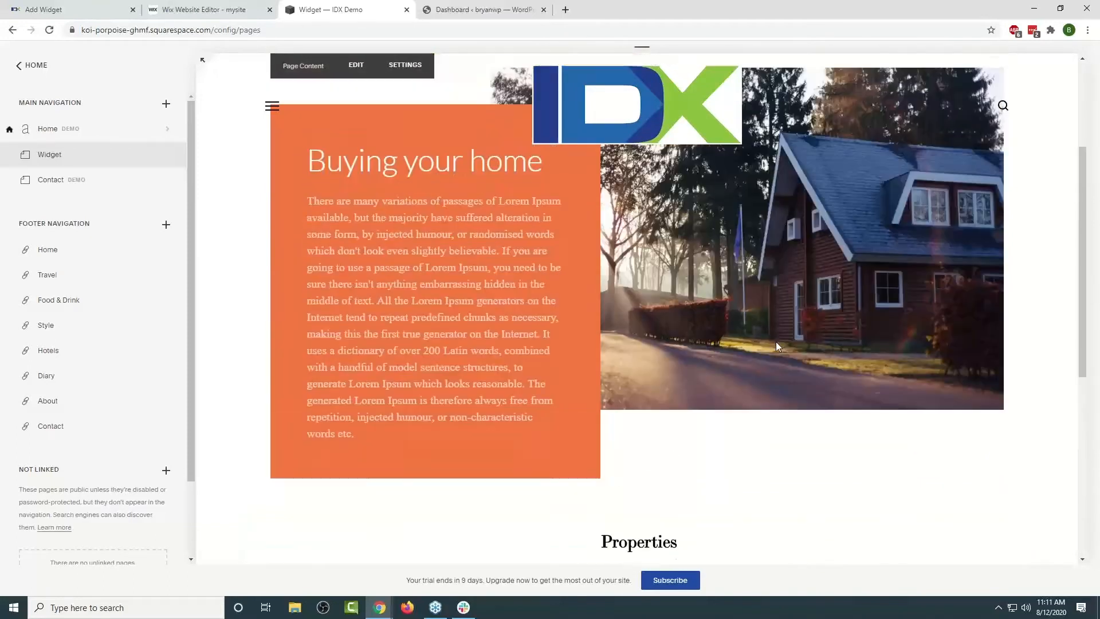
scroll(776, 343, up, 2)
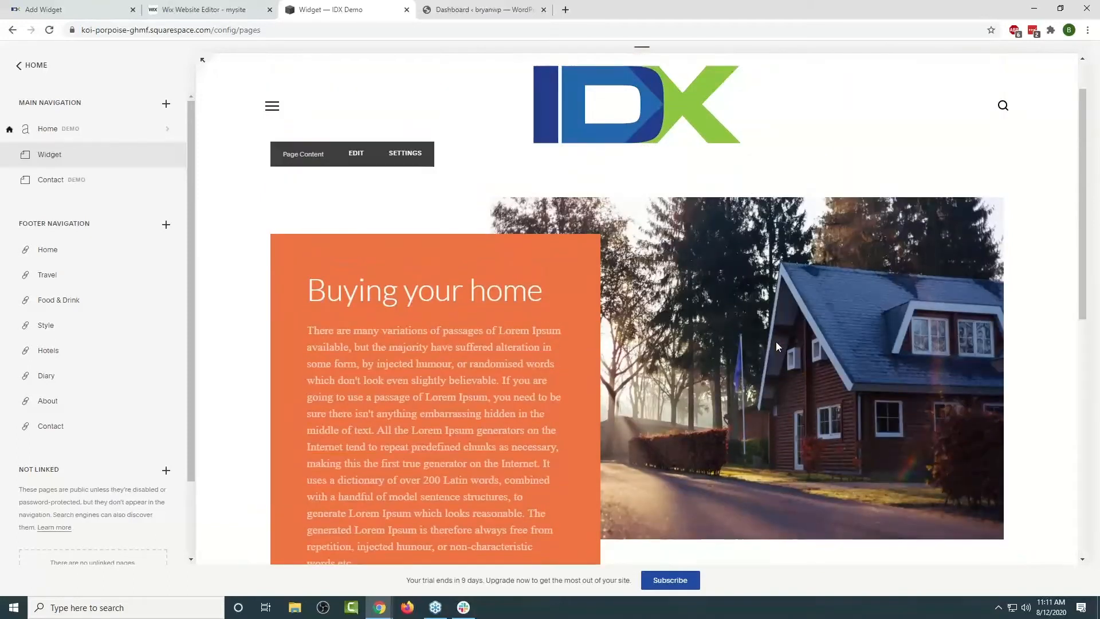
Edit the Widget page's content and add an Embed block below the Properties heading.
click(355, 153)
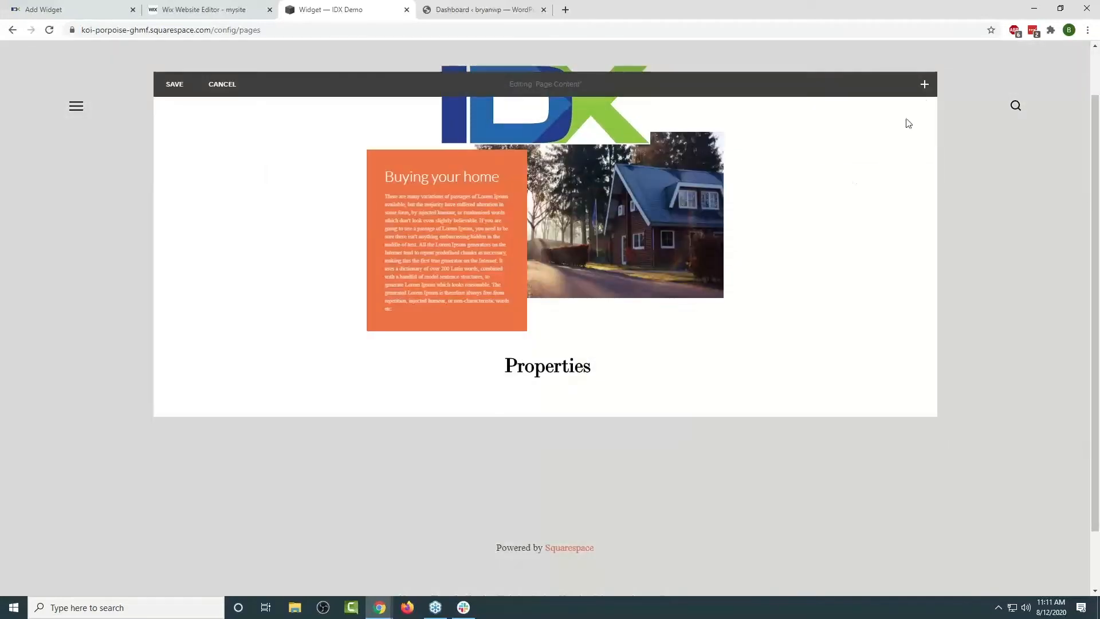
click(925, 85)
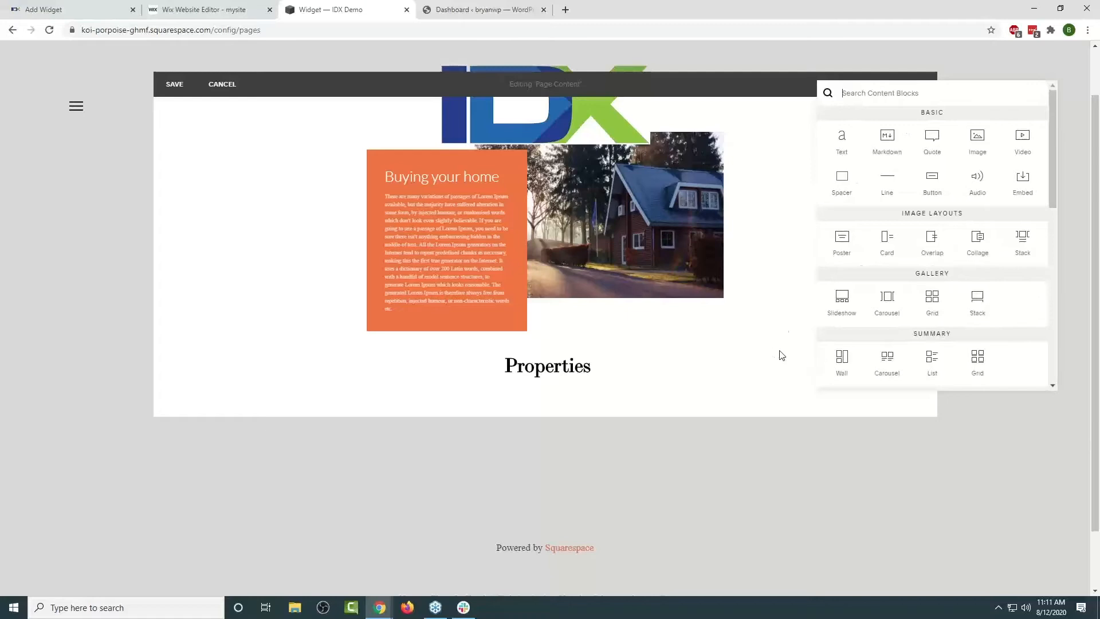
click(1023, 181)
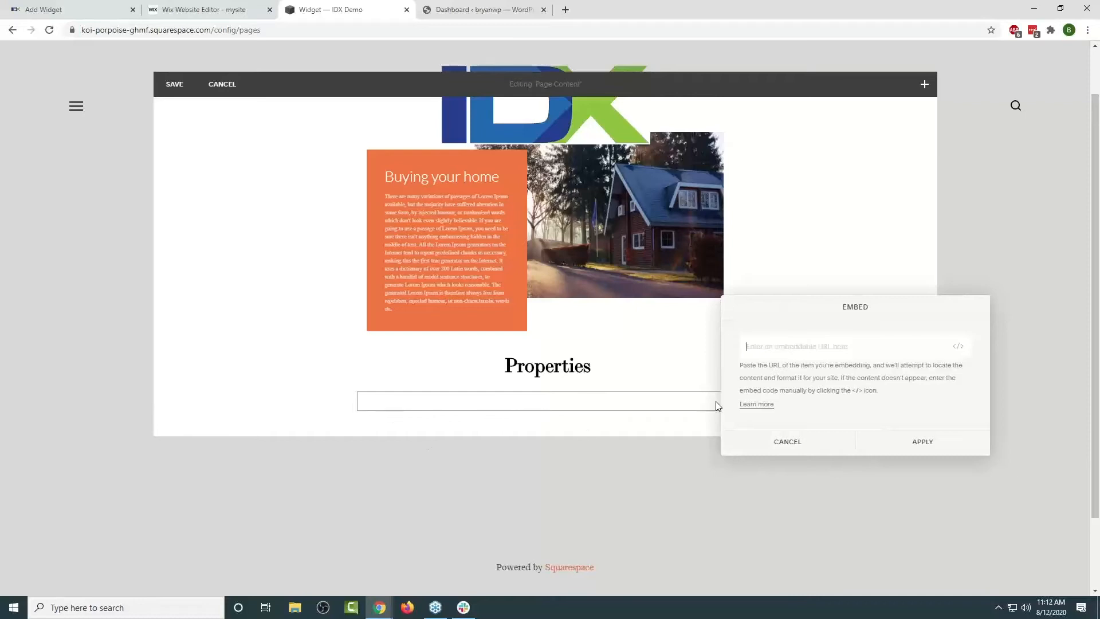
Paste the copied Incline Village widget script as the block's custom embed code, apply it, and save the page content.
click(961, 348)
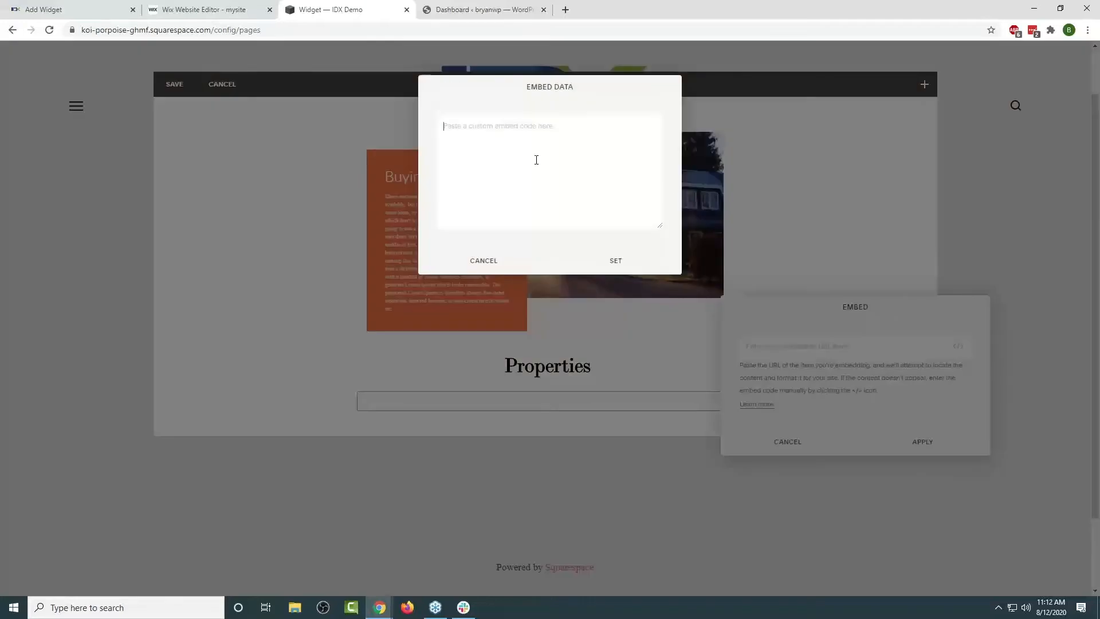
key(ctrl+v)
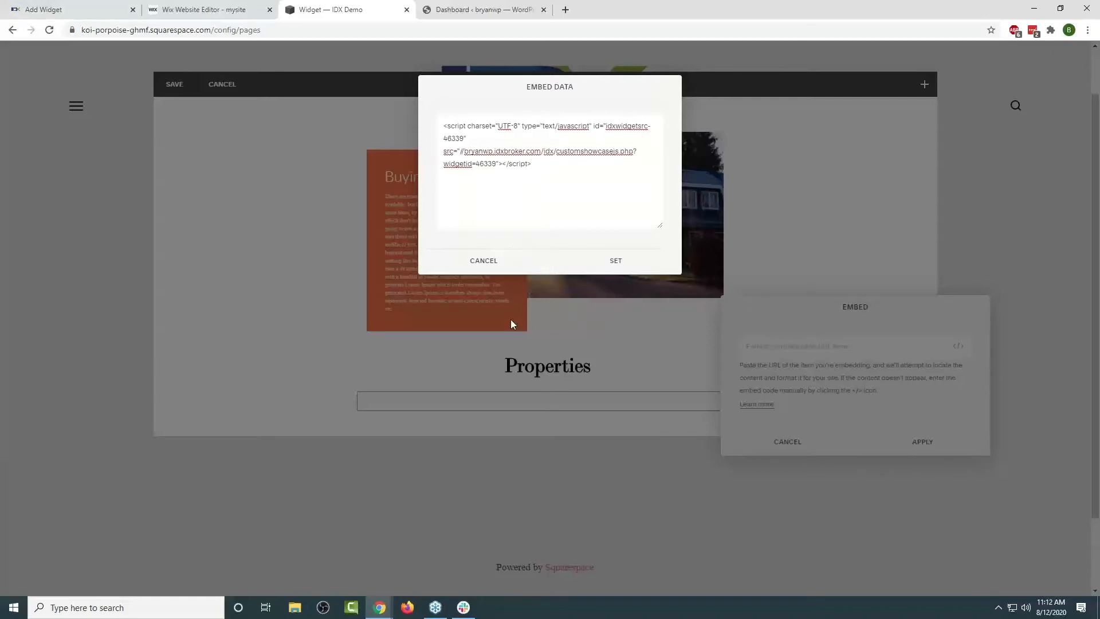
click(615, 260)
click(905, 450)
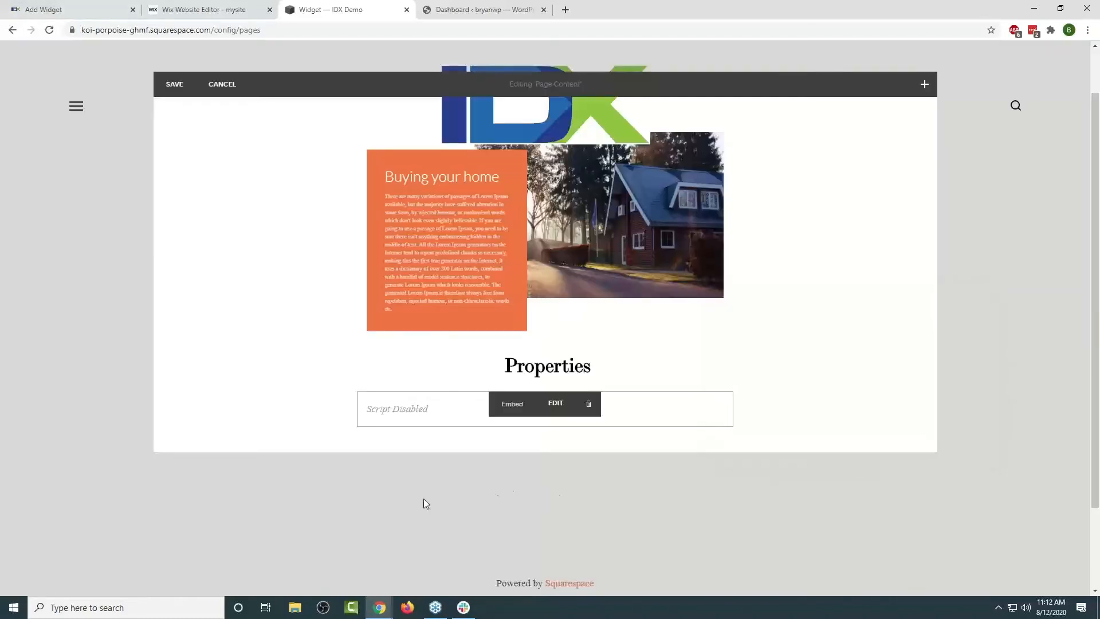
click(172, 86)
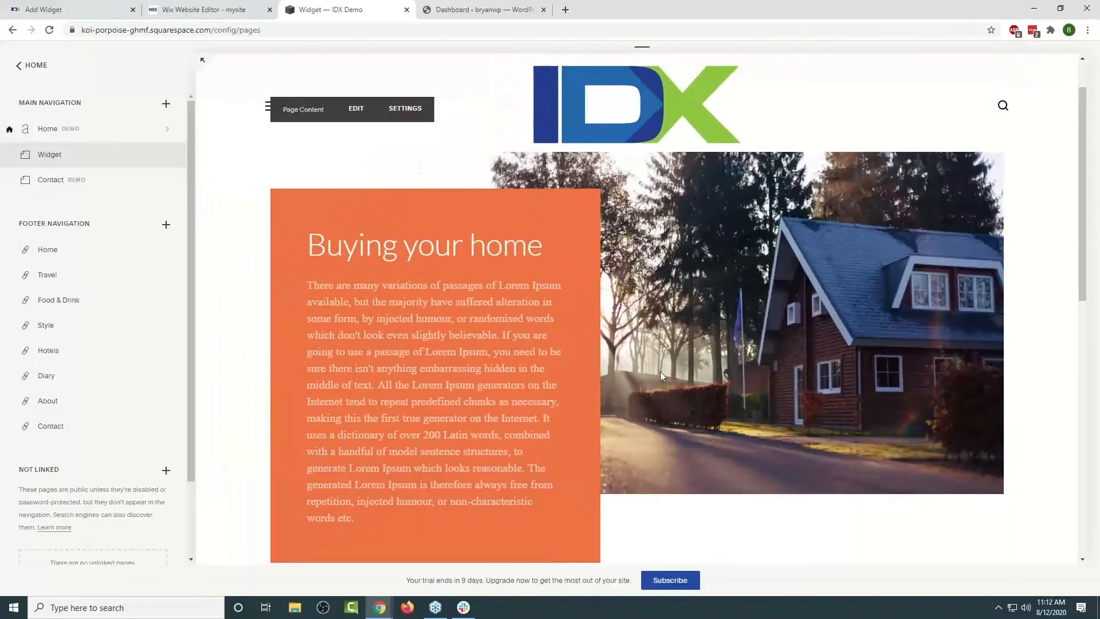
Preview the embedded script in safe mode, and reload the Widget page by reopening the IDX Demo site from the account dashboard.
scroll(660, 375, down, 5)
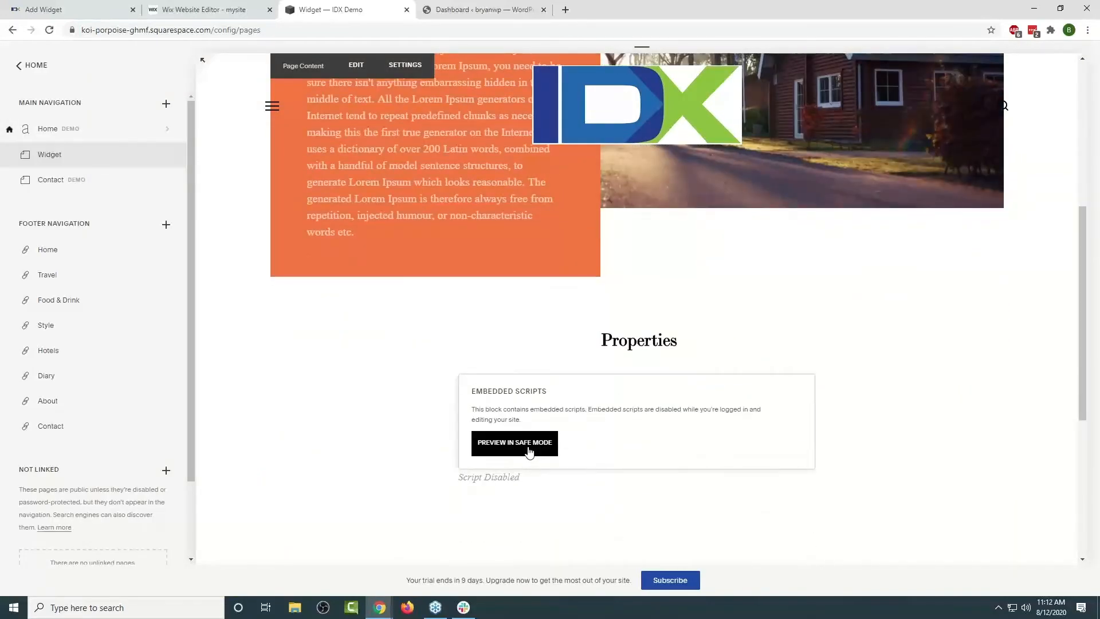
click(529, 452)
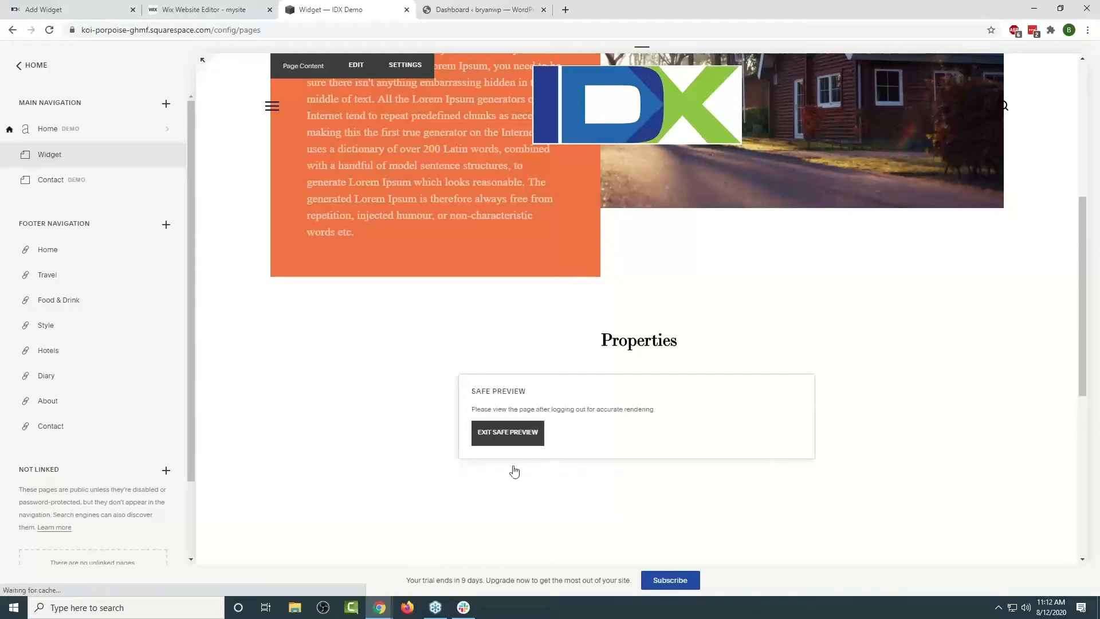
click(24, 65)
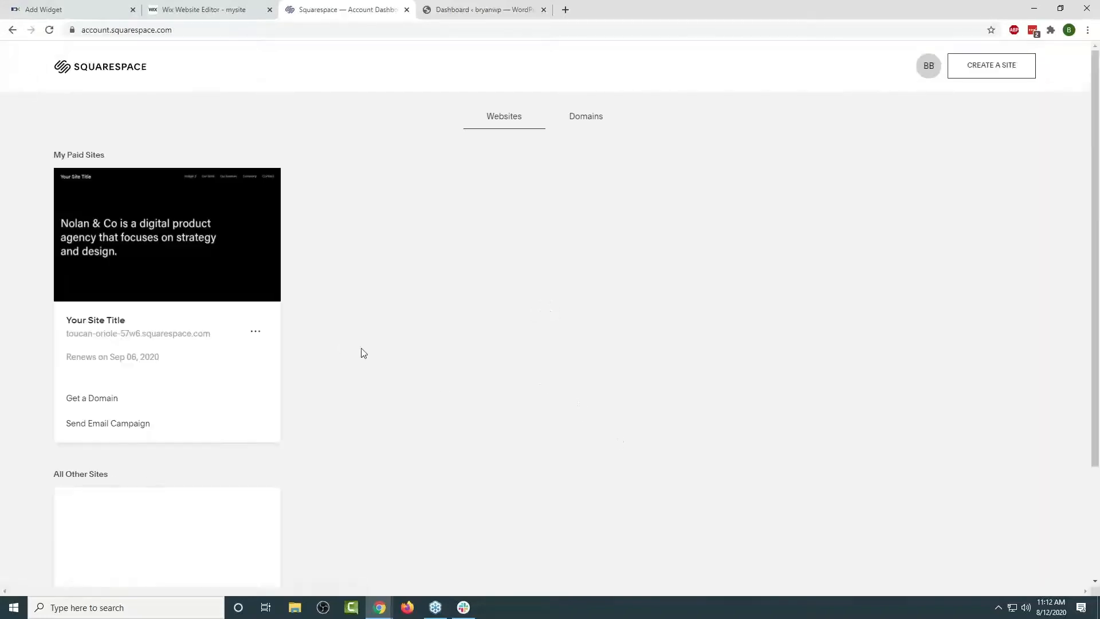
scroll(258, 390, down, 3)
mouse_move(162, 435)
click(153, 416)
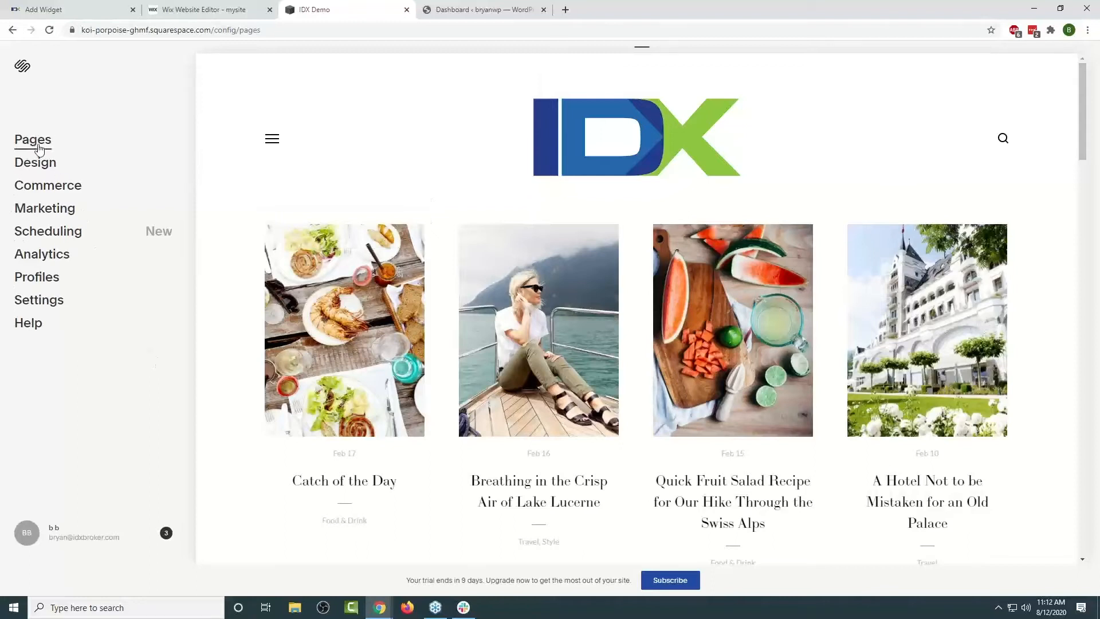
click(39, 150)
click(39, 161)
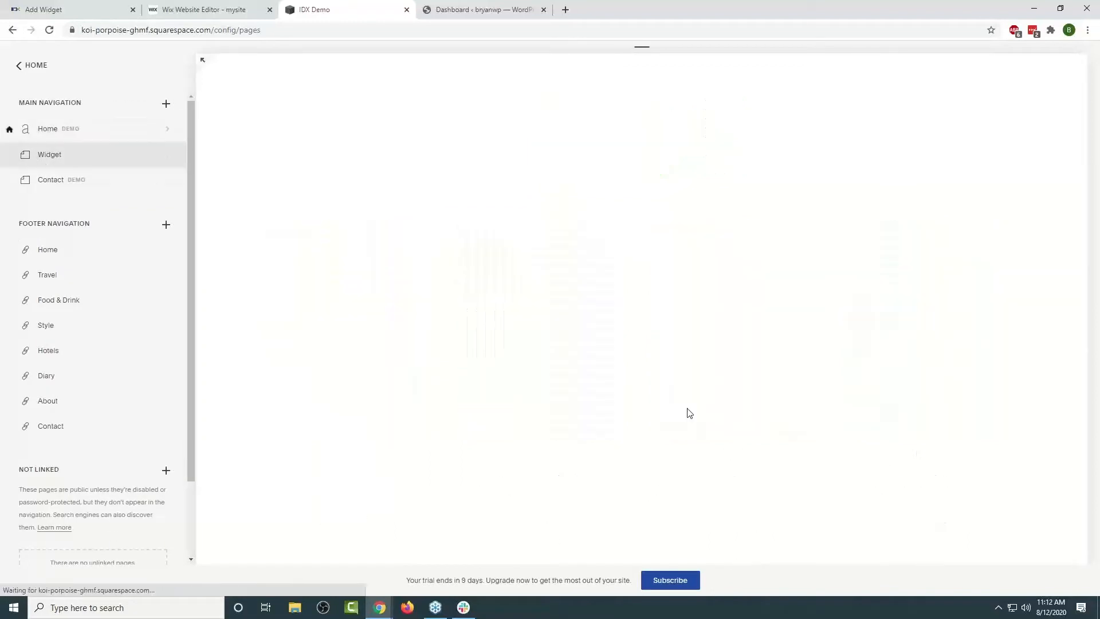
Examine the embedded Incline Village property listings below the Properties heading on the Widget page.
scroll(676, 396, down, 5)
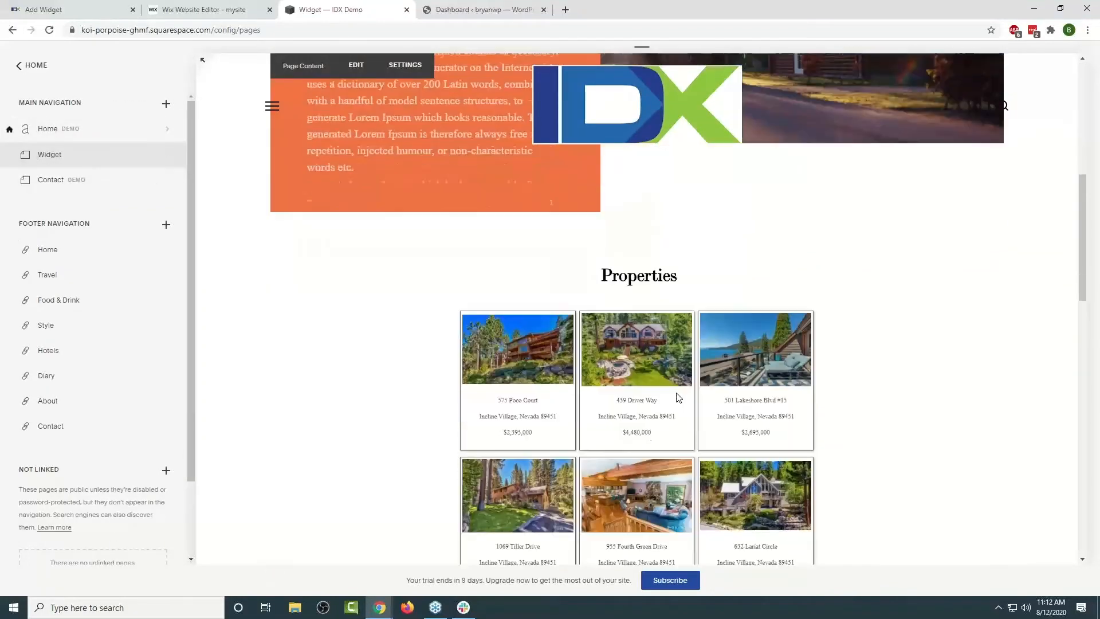
scroll(346, 311, down, 3)
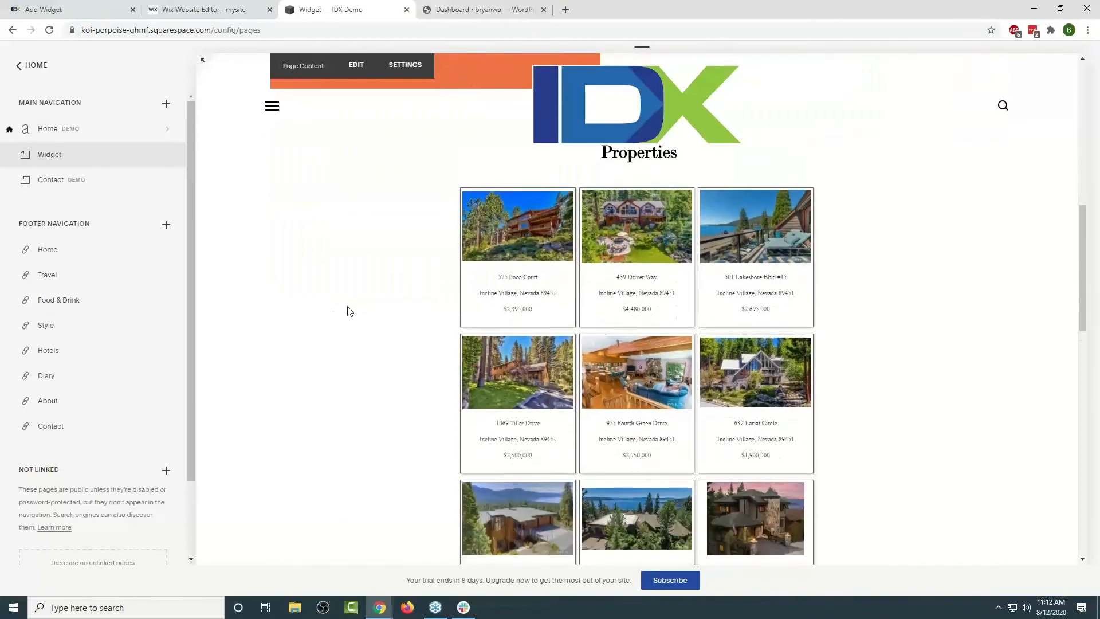
scroll(350, 311, down, 8)
scroll(350, 311, down, 3)
scroll(348, 311, up, 6)
scroll(349, 311, up, 10)
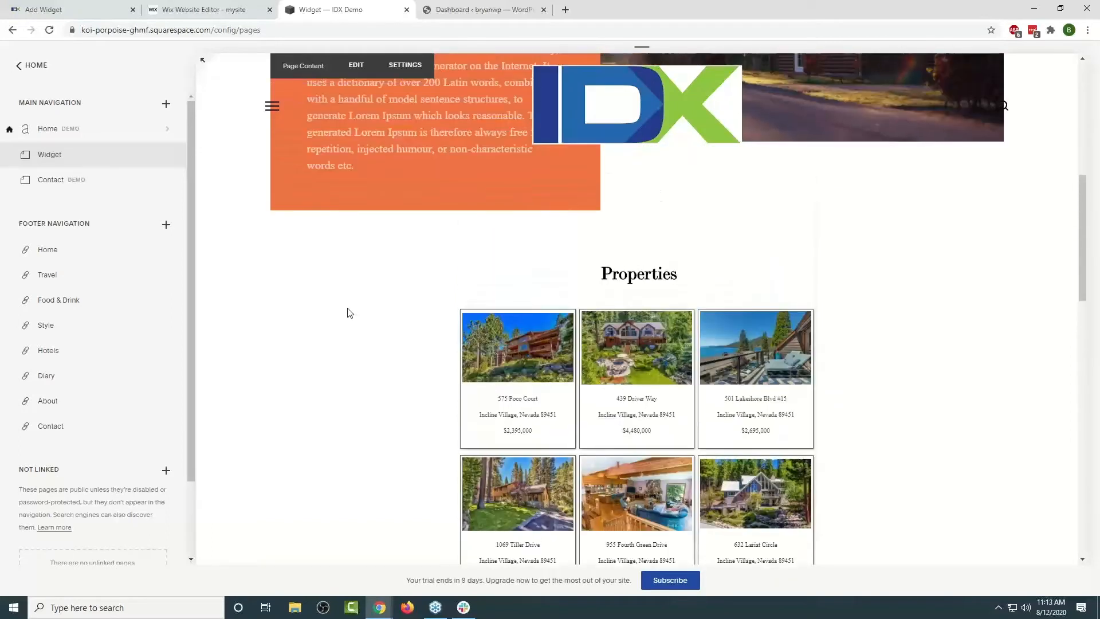
scroll(348, 311, up, 8)
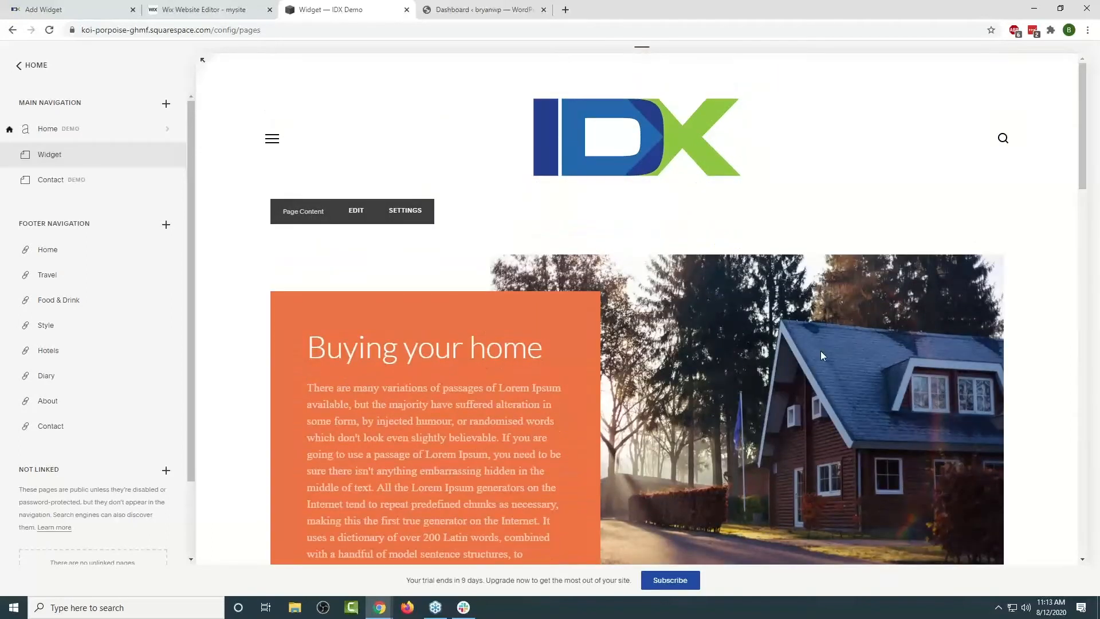
Switch to IDX Broker and start another widget as a Carousel featuring a Custom Search based on the Advanced Search page.
click(75, 10)
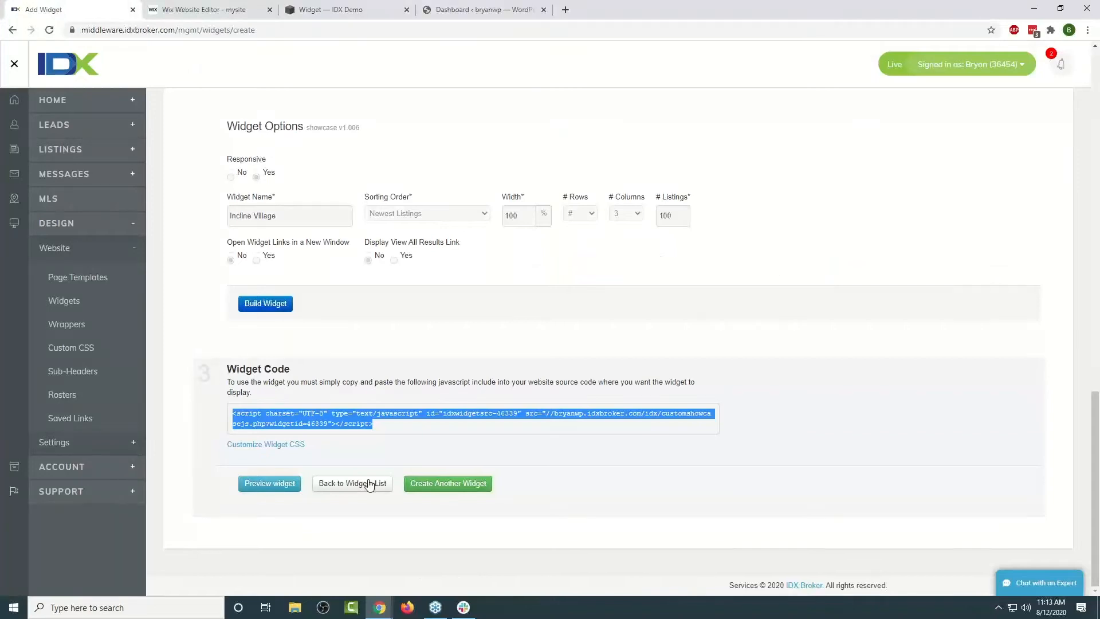
click(429, 489)
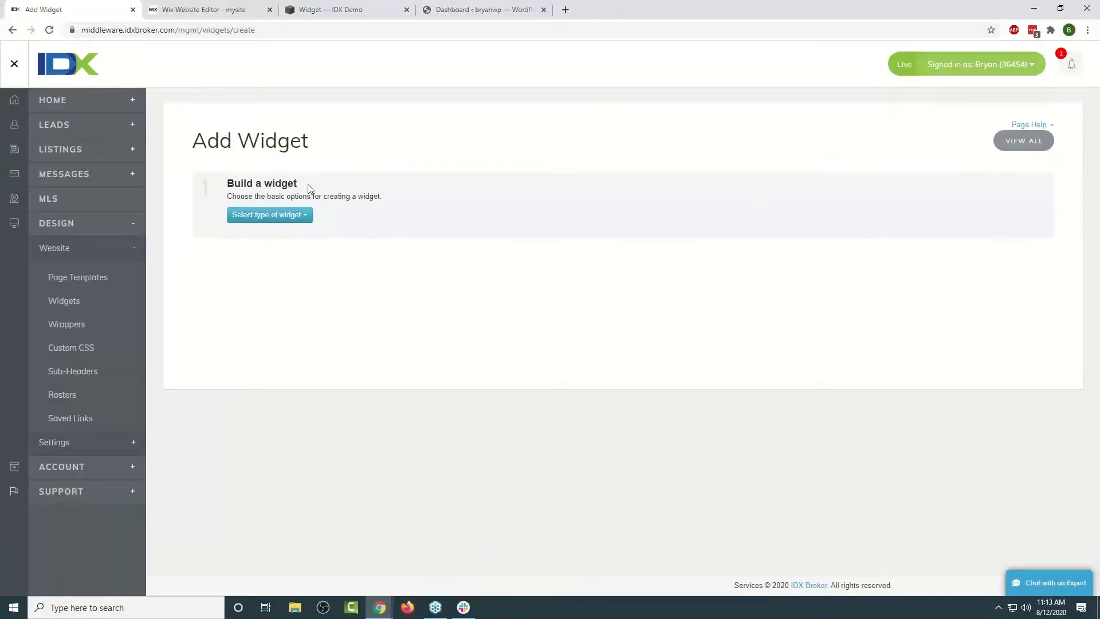
click(297, 216)
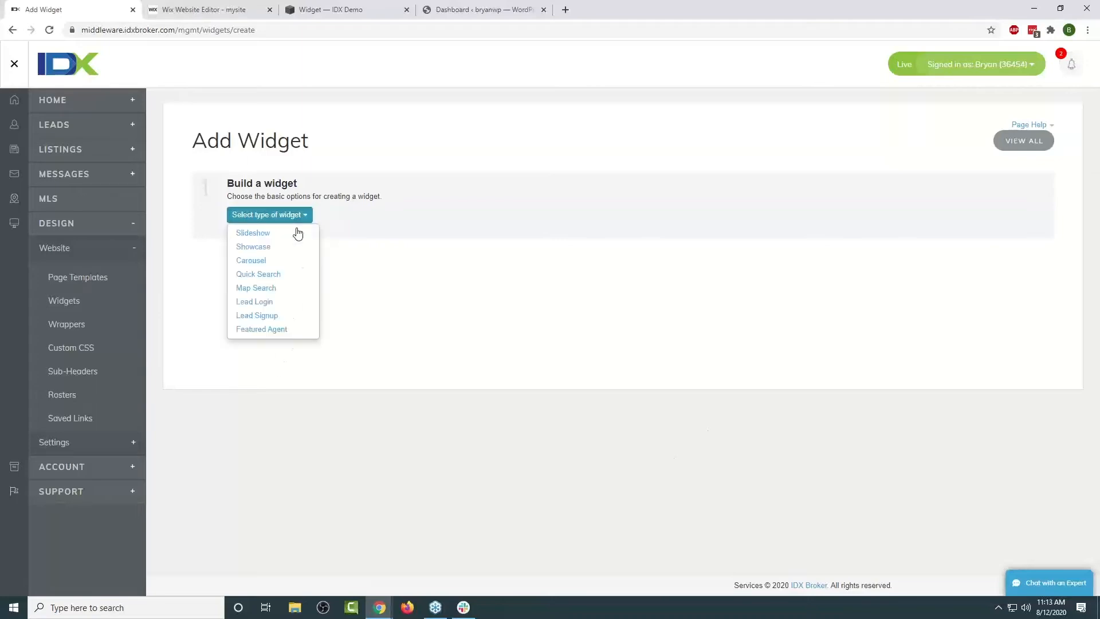
click(291, 264)
click(394, 216)
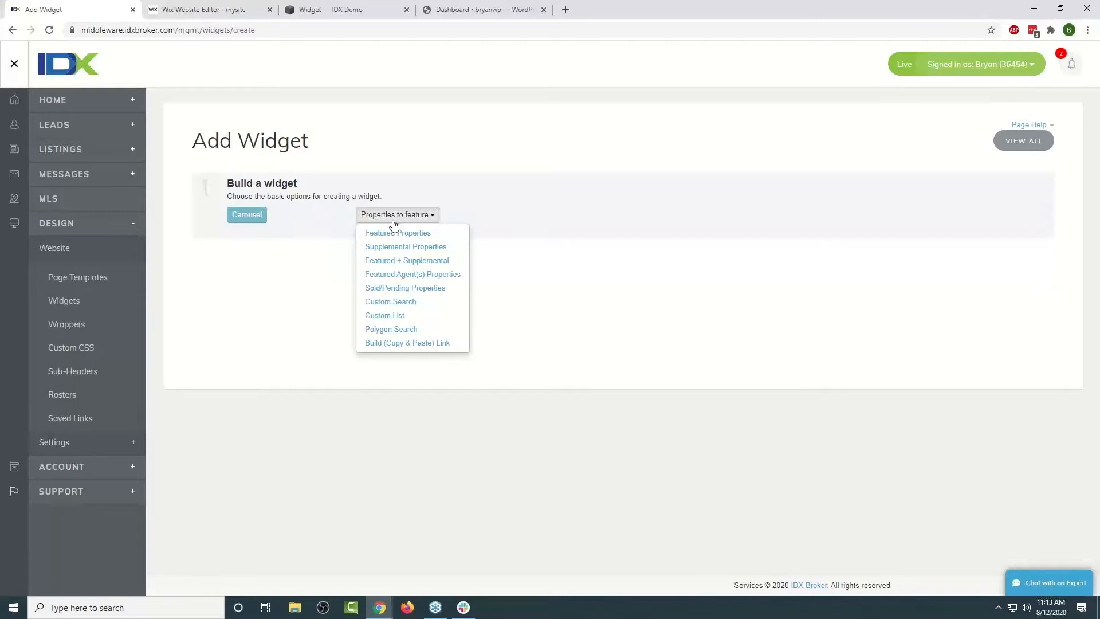
click(408, 305)
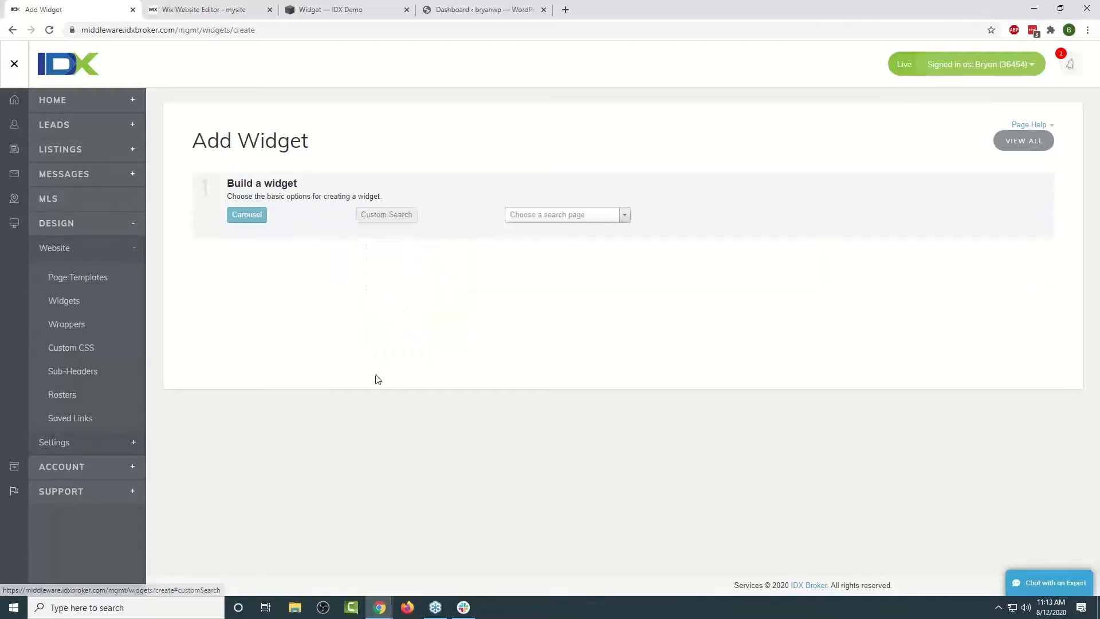
click(610, 223)
click(584, 281)
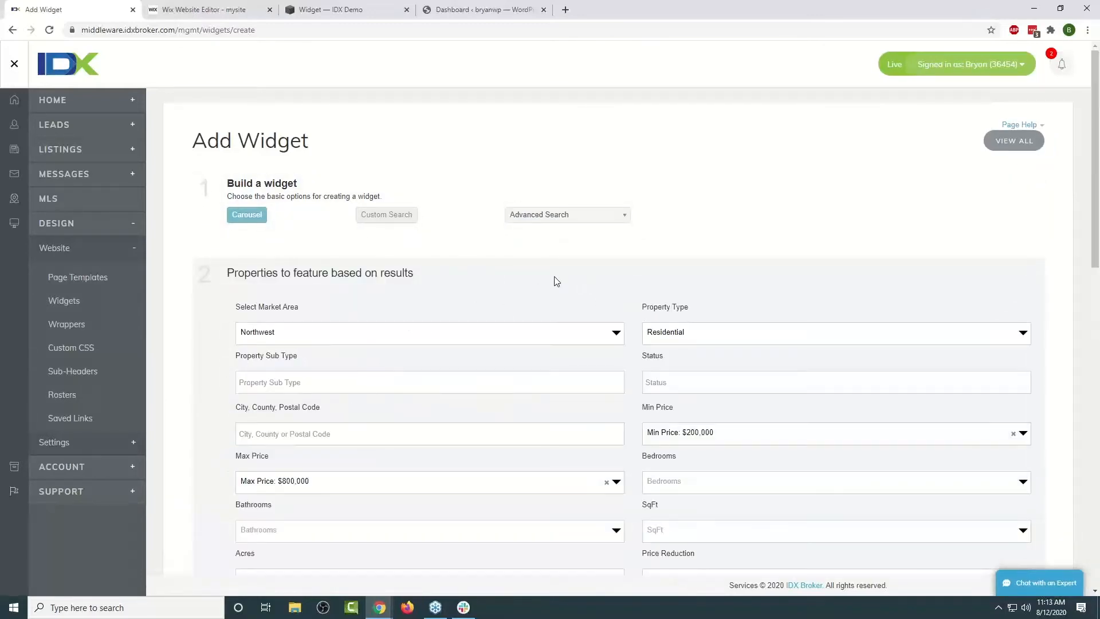
scroll(554, 280, down, 1)
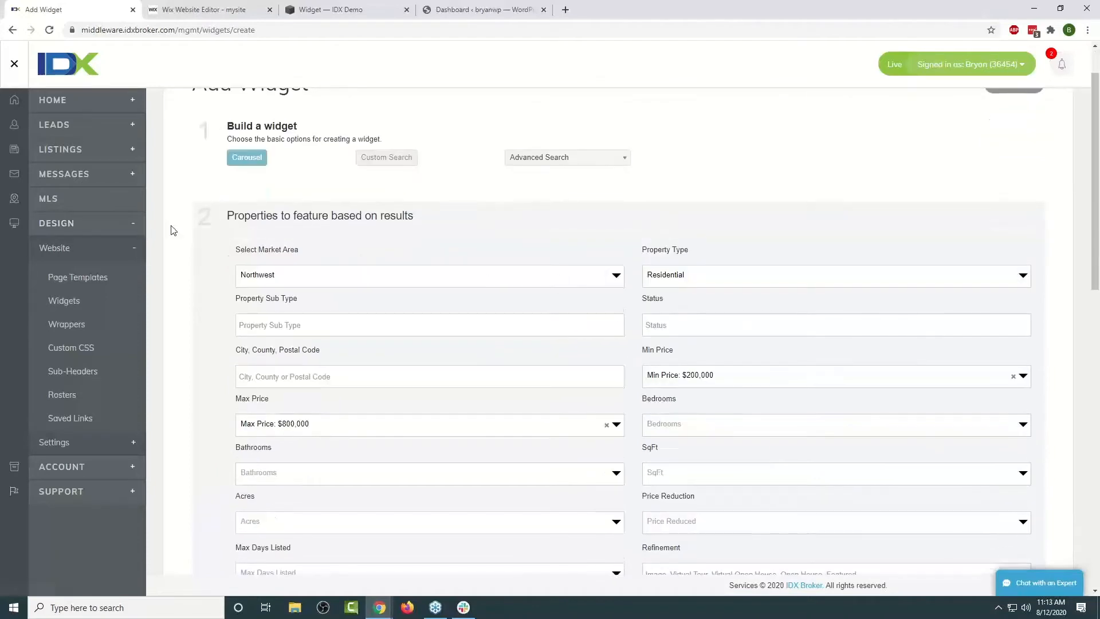
scroll(385, 320, down, 1)
click(385, 319)
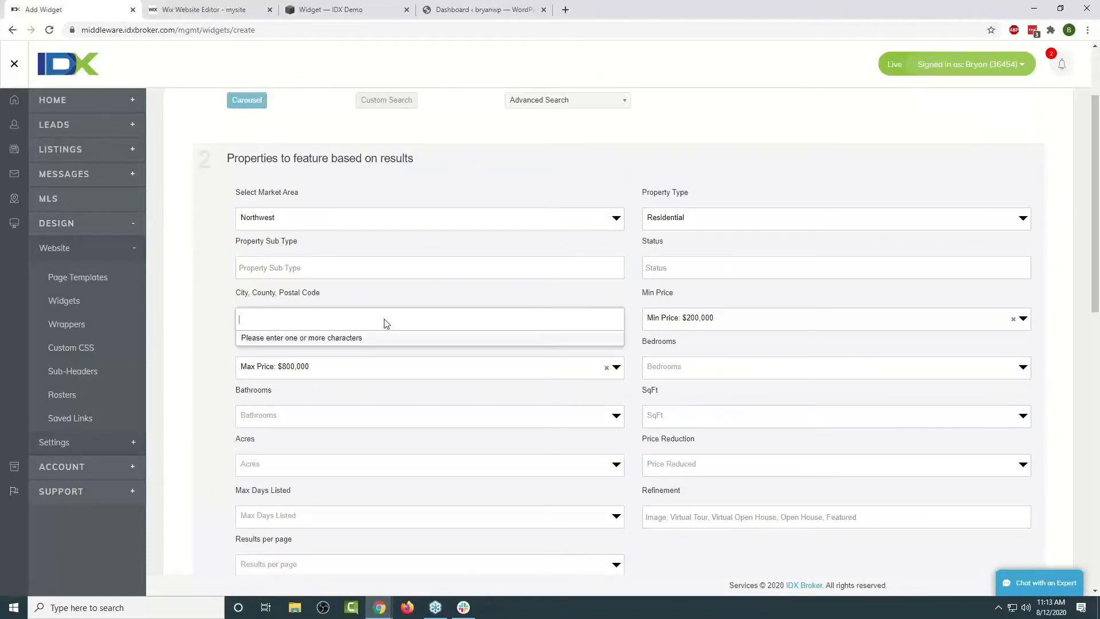
text(Reno)
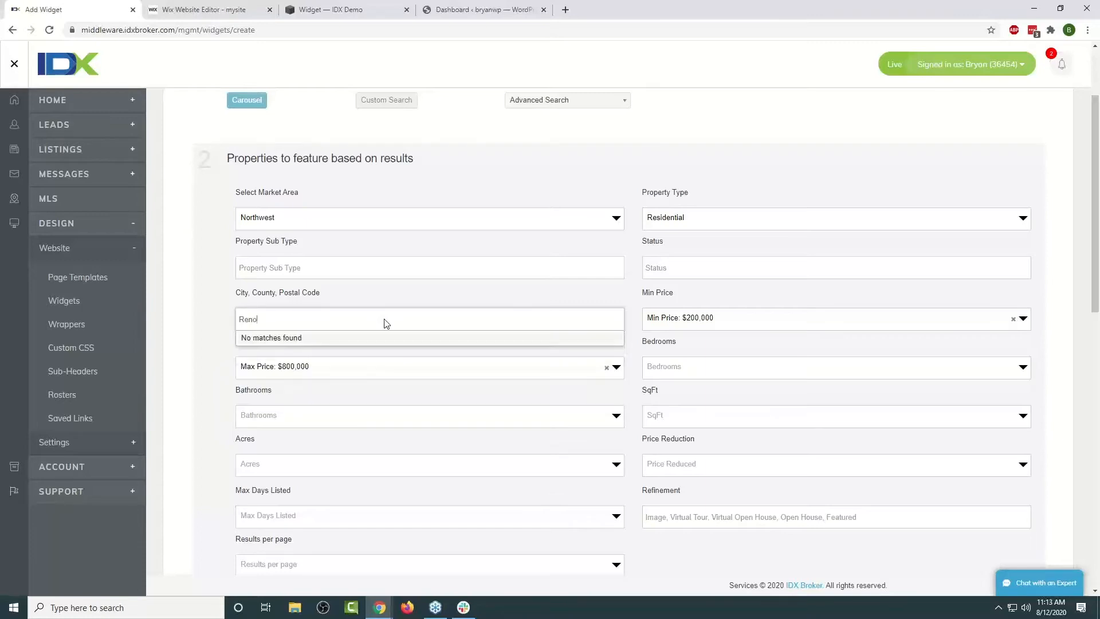
key(BackSpace)
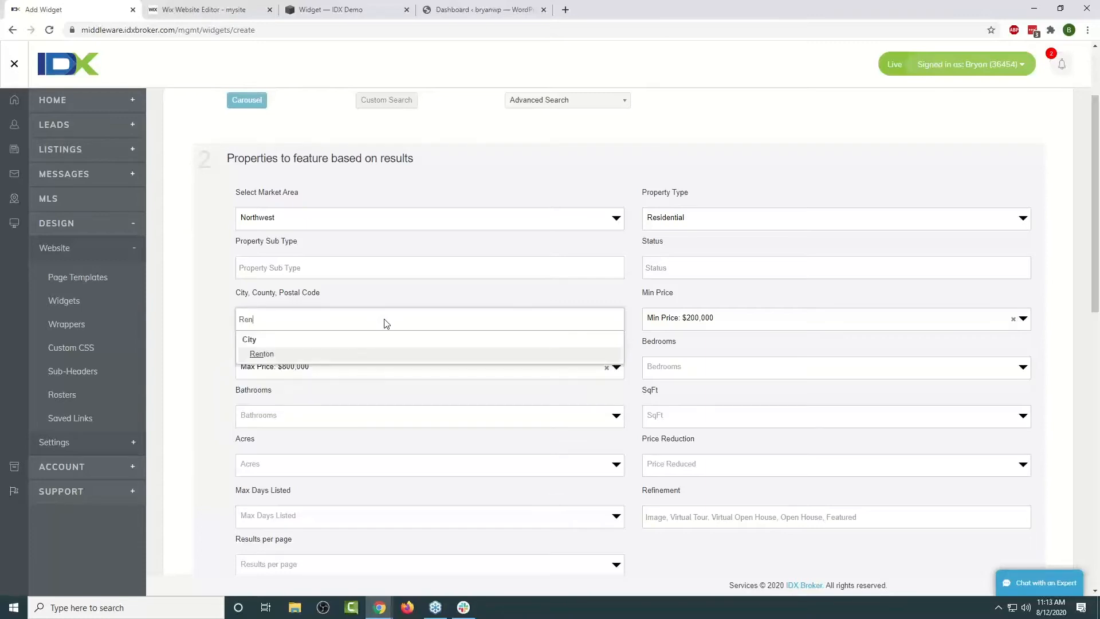
Set the carousel search's market area to Northern Nevada Regional MLS and its city to Reno.
click(470, 228)
click(440, 270)
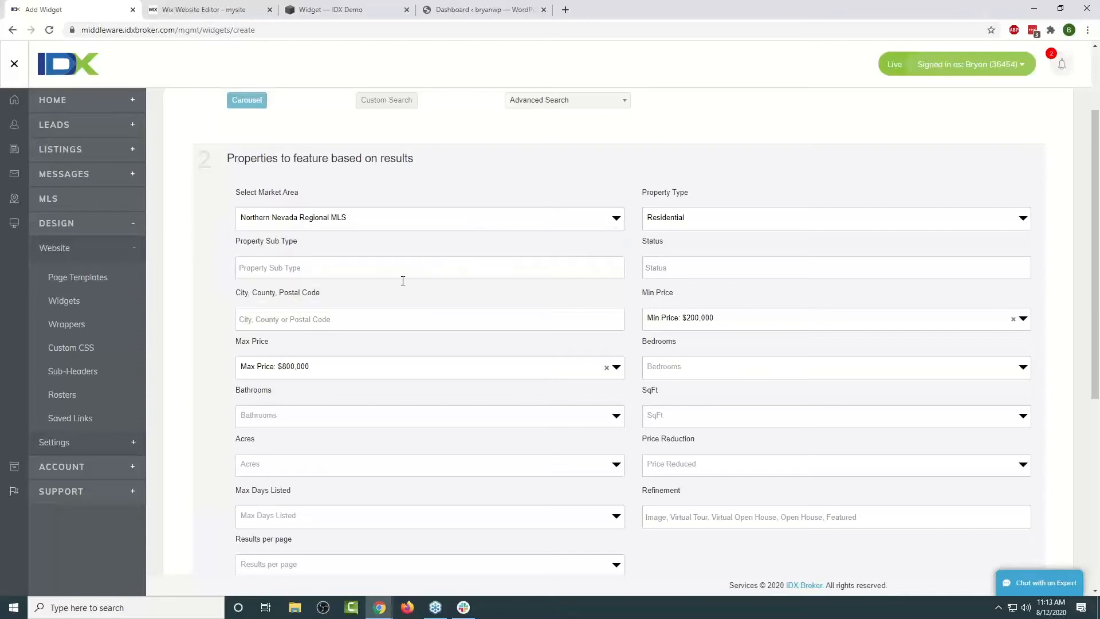
click(282, 322)
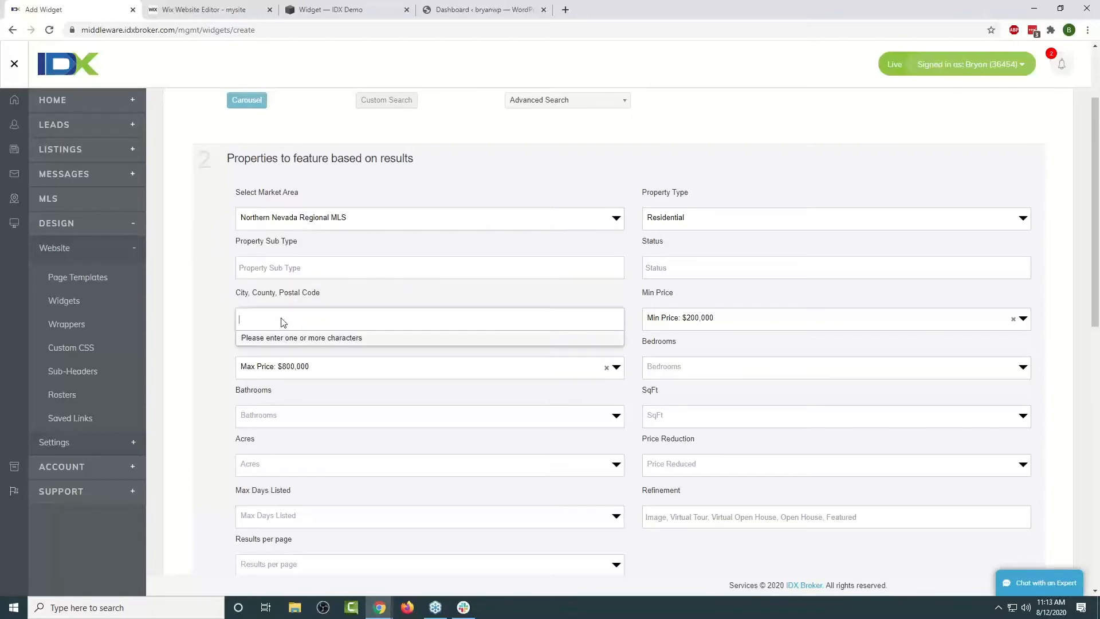
text(Reno)
key(Return)
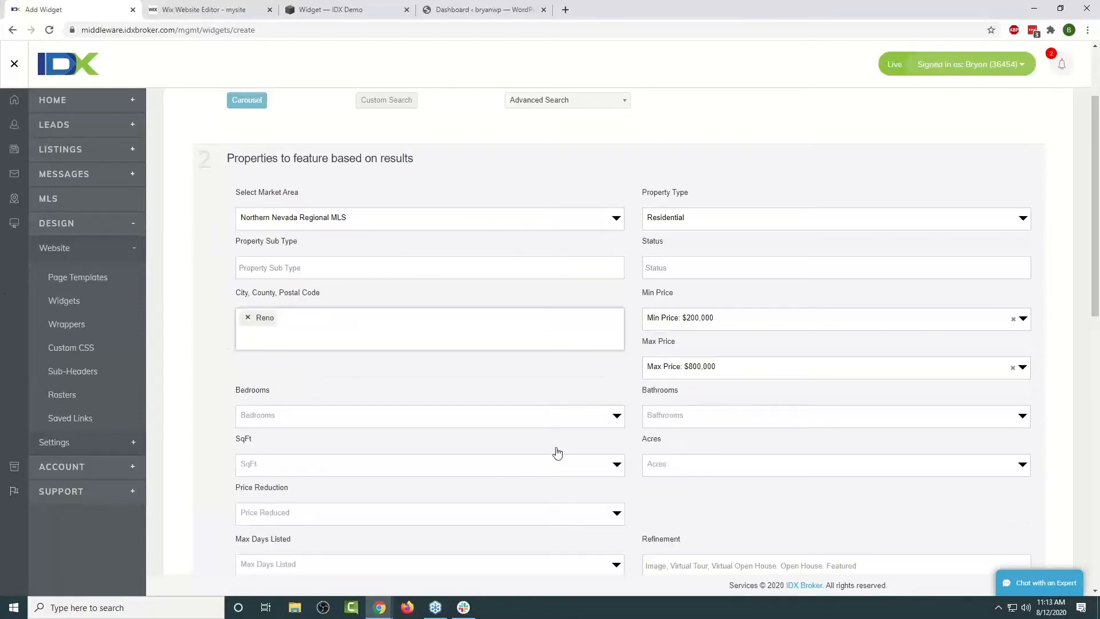
Set the search's price range to a minimum of $300,000 and a maximum of $500,000.
click(715, 320)
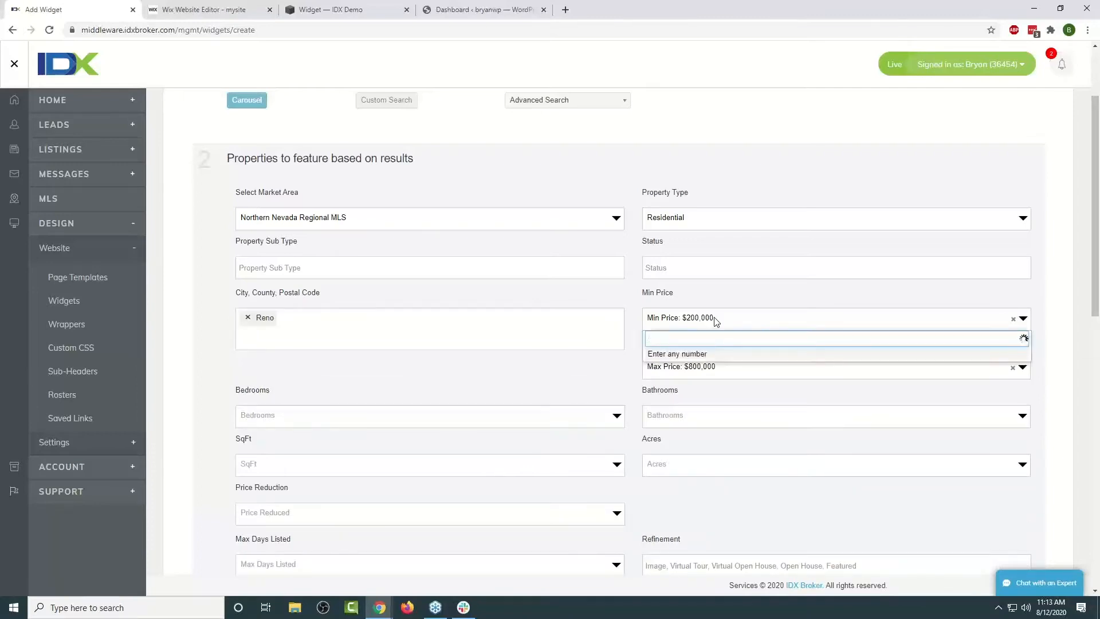
text(300000)
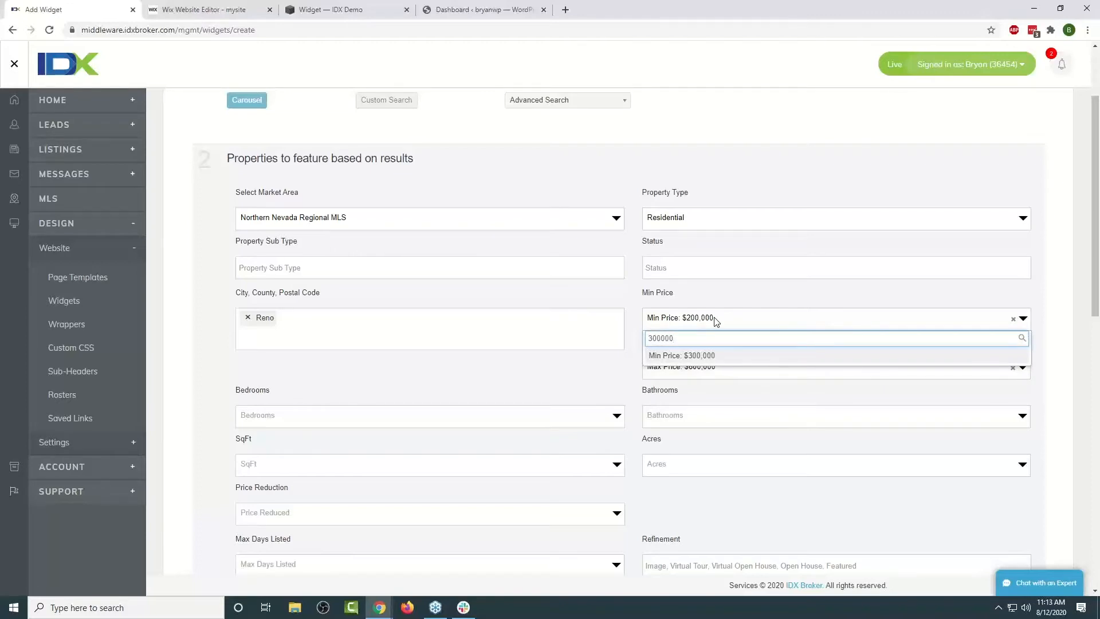
click(720, 357)
click(722, 371)
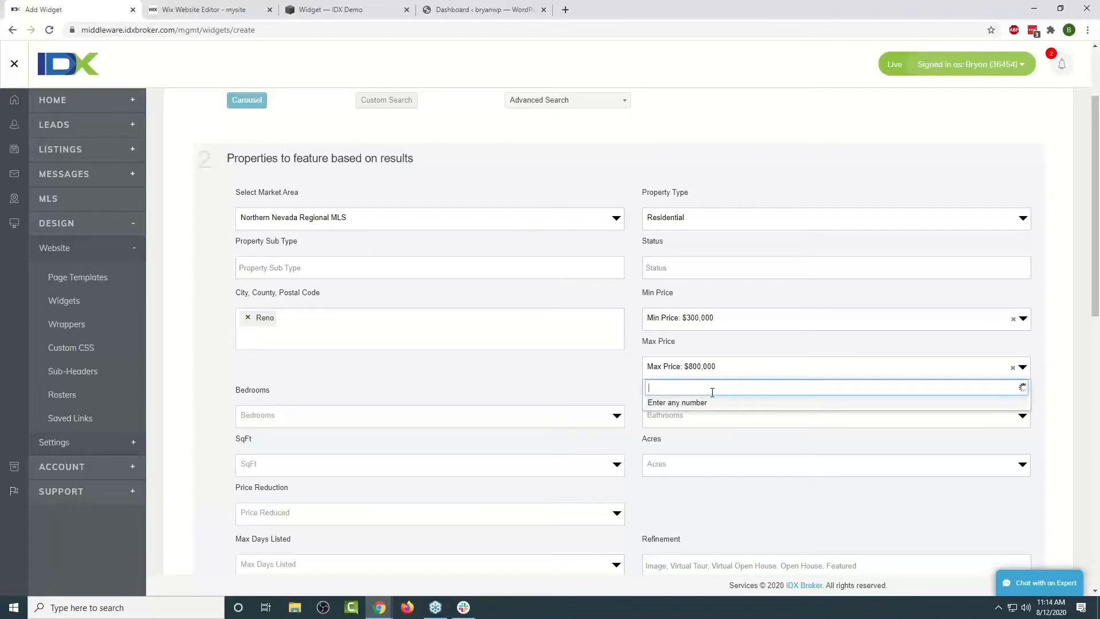
text(500000)
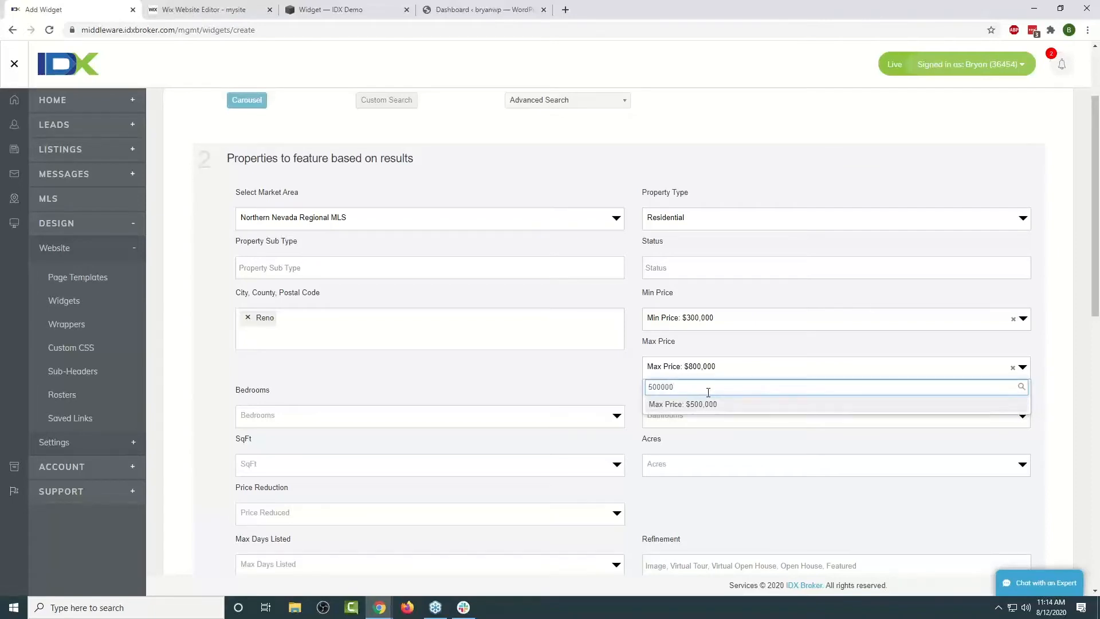
key(Return)
Set the carousel search's minimum bedrooms to 2+.
scroll(182, 361, down, 2)
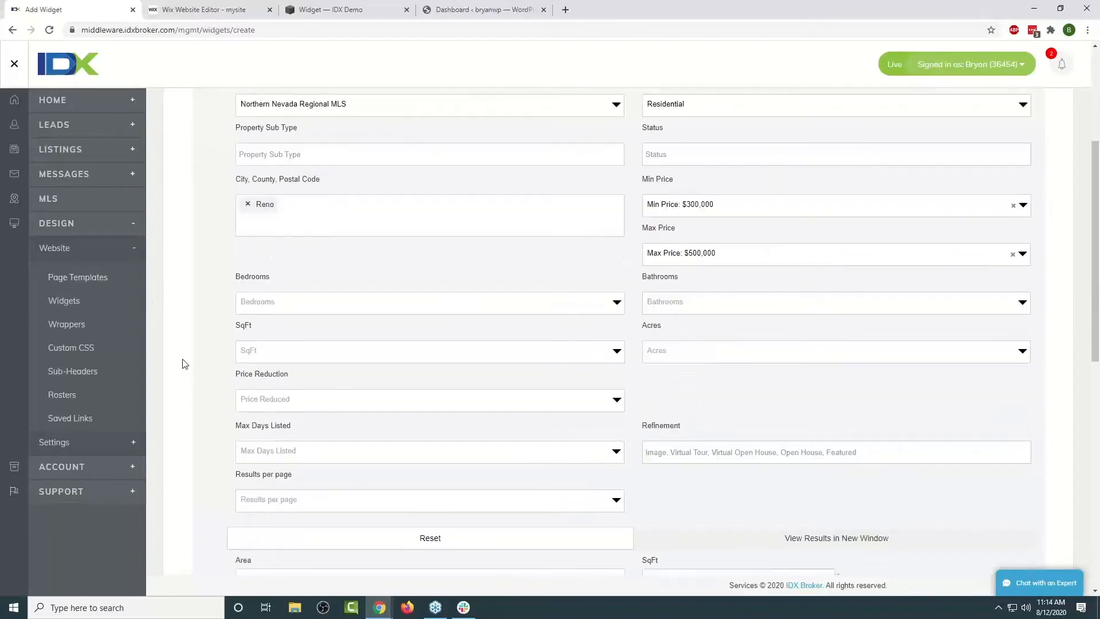
click(604, 303)
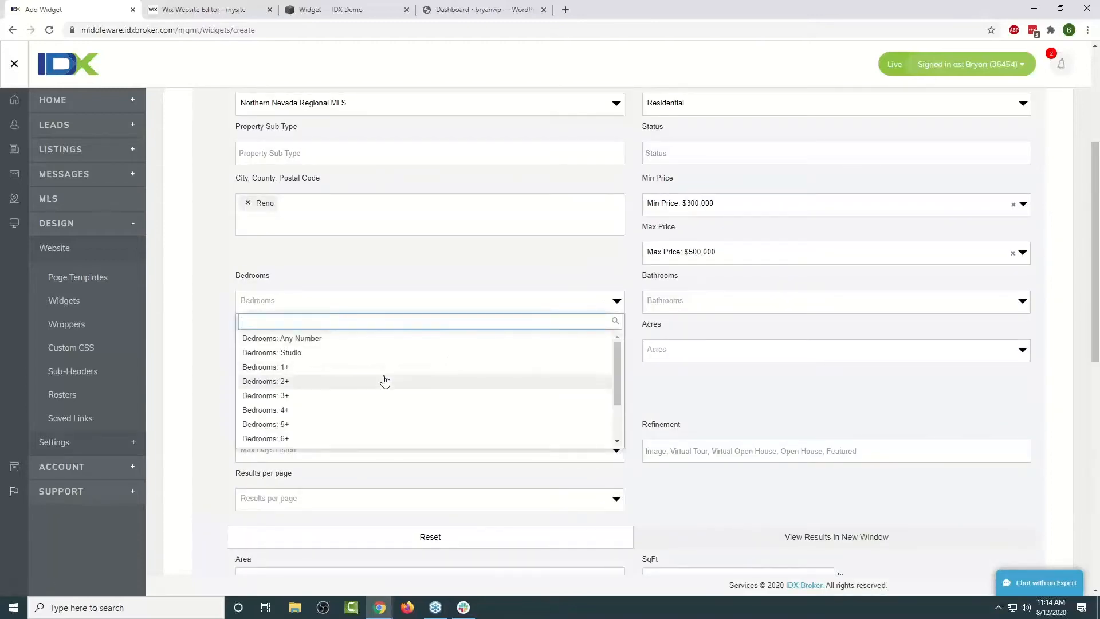
click(281, 382)
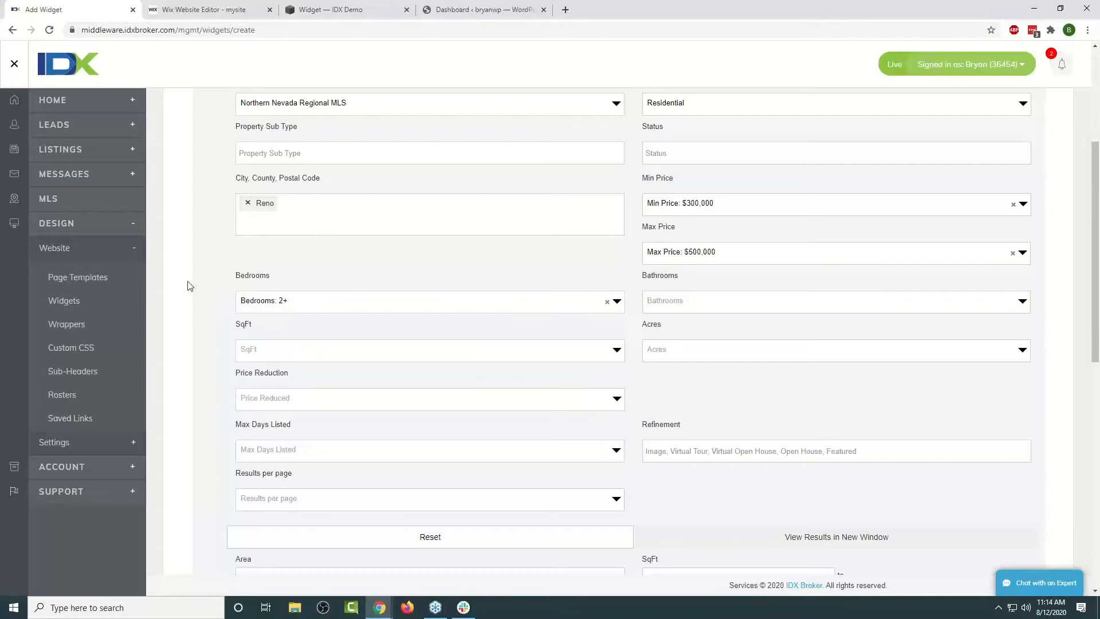
Narrow the carousel search to the Reno-Southwest area among the advanced search fields.
scroll(223, 350, down, 3)
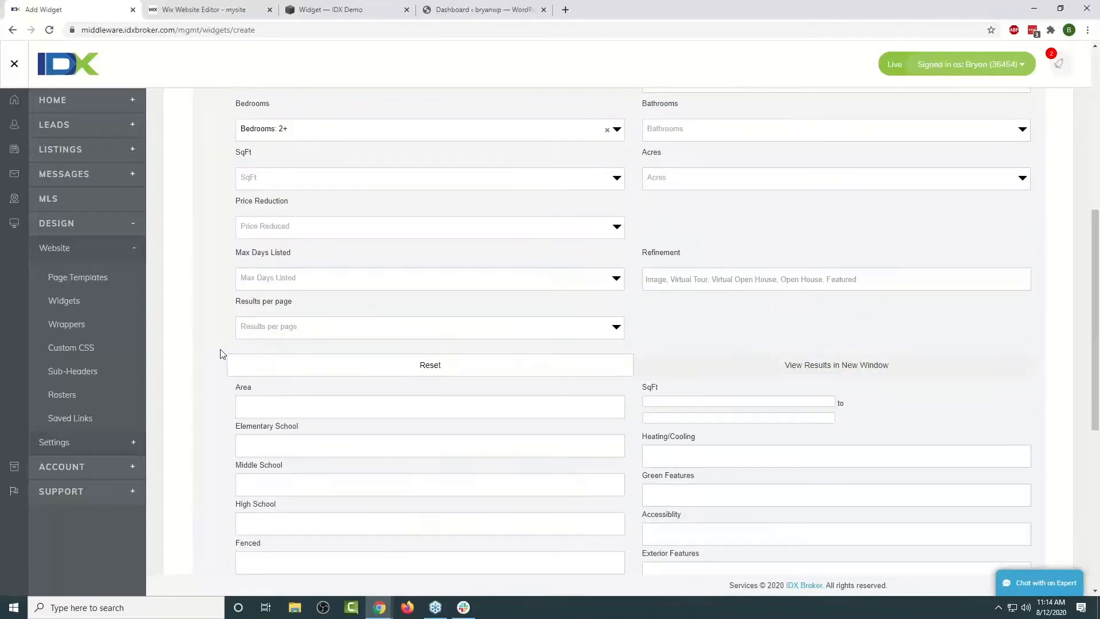
scroll(221, 354, down, 3)
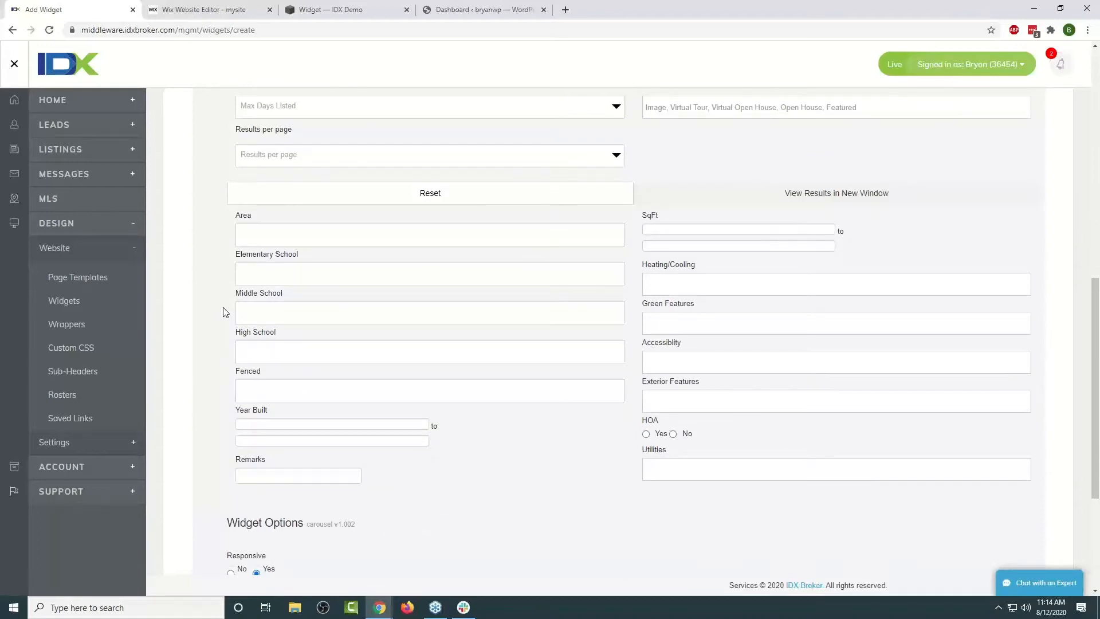
scroll(270, 244, up, 4)
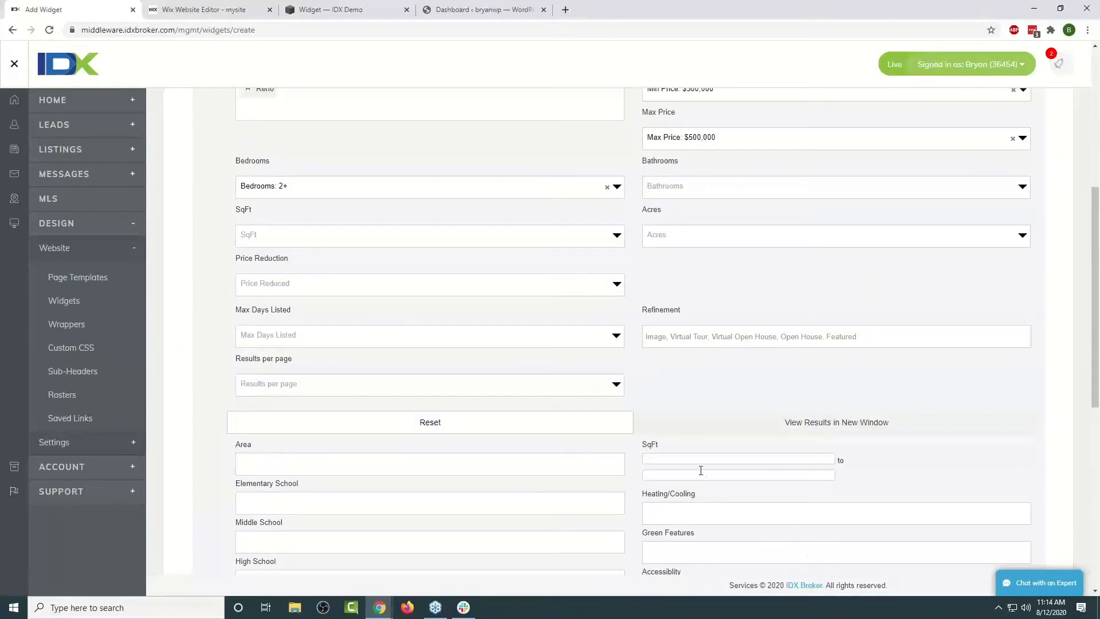
scroll(185, 393, down, 4)
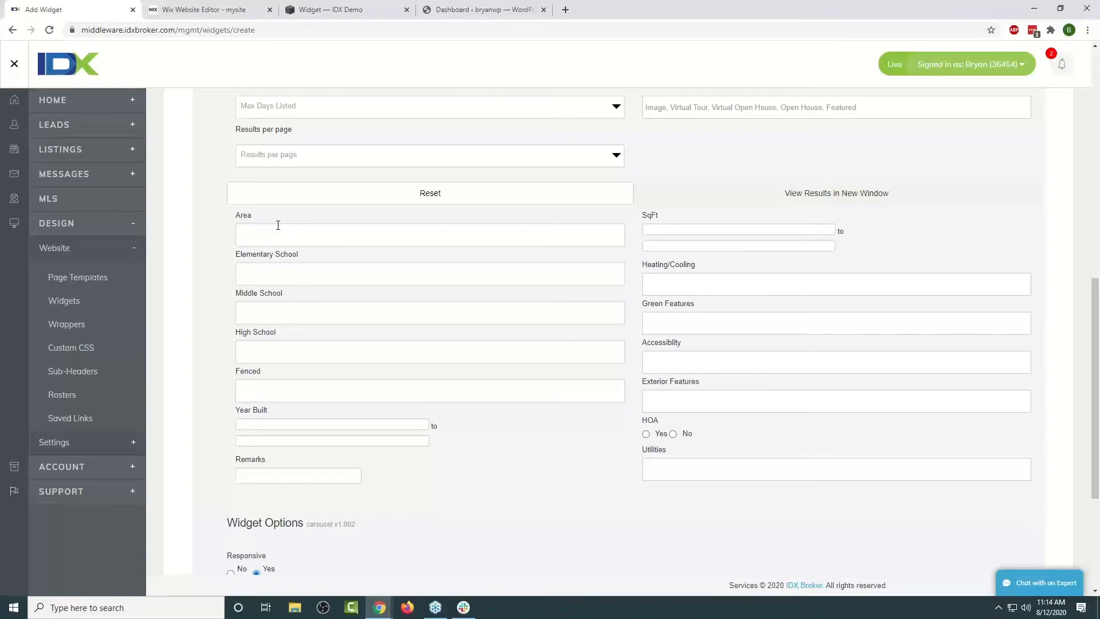
scroll(392, 375, up, 1)
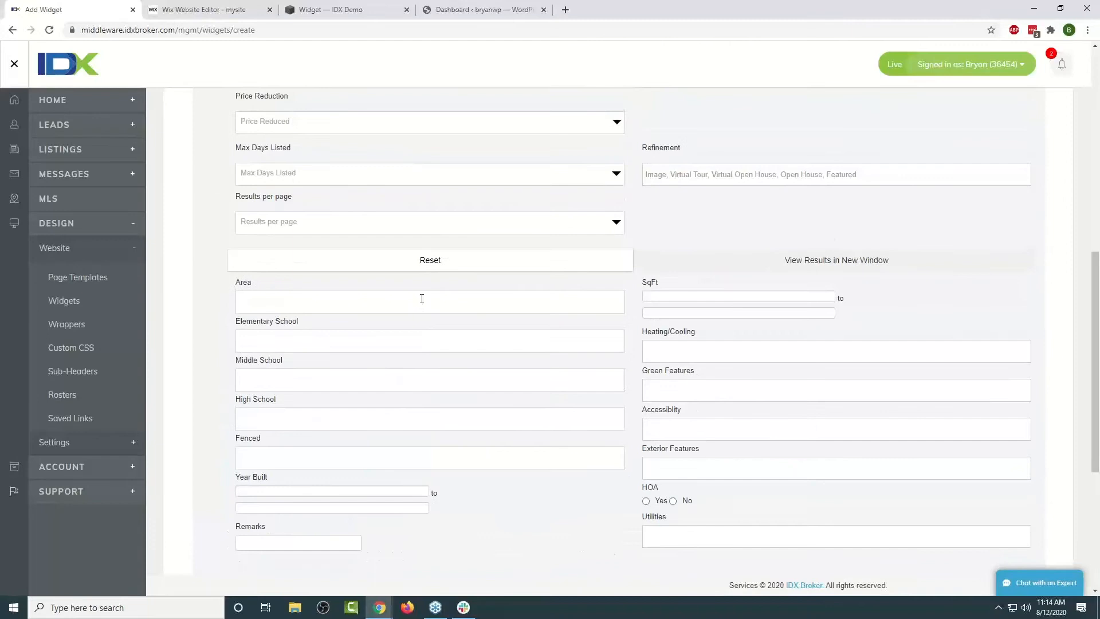
click(422, 299)
text(a)
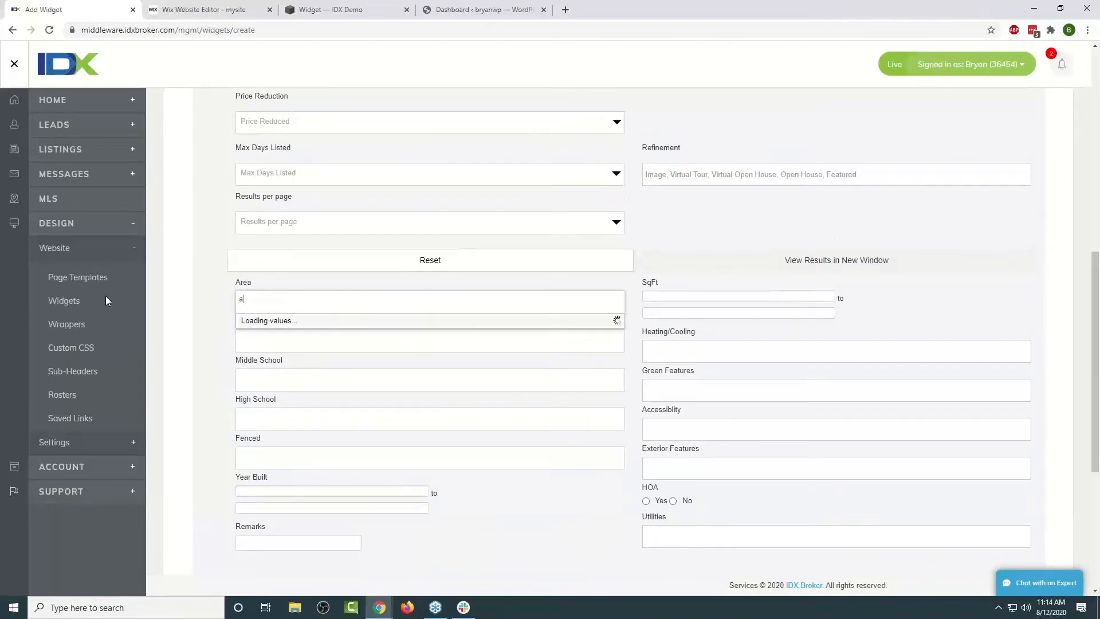
text(reno-)
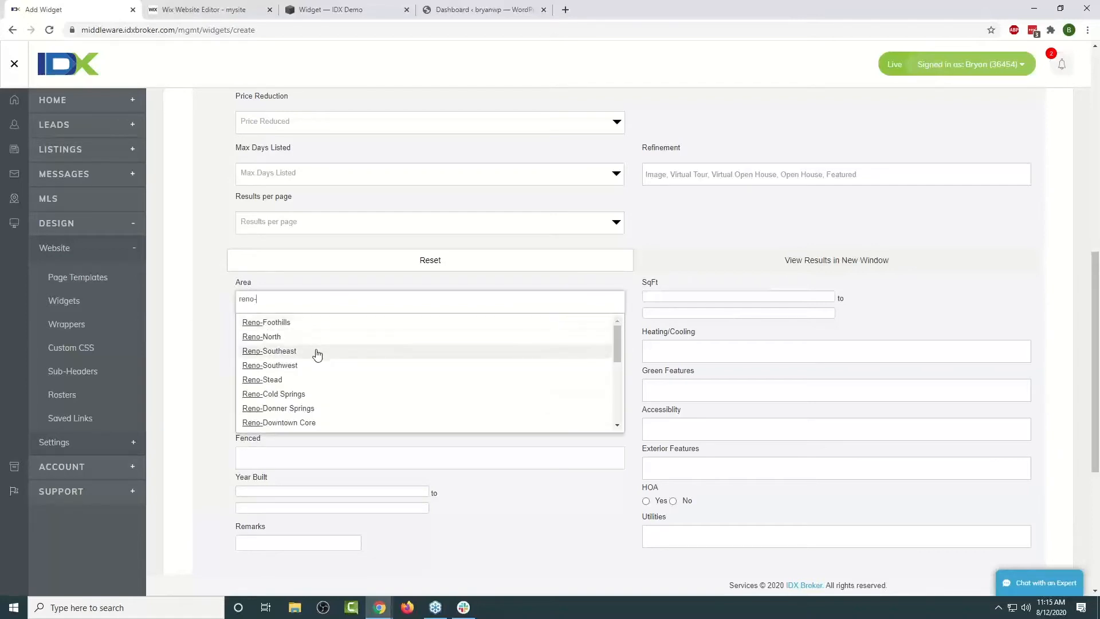
click(318, 367)
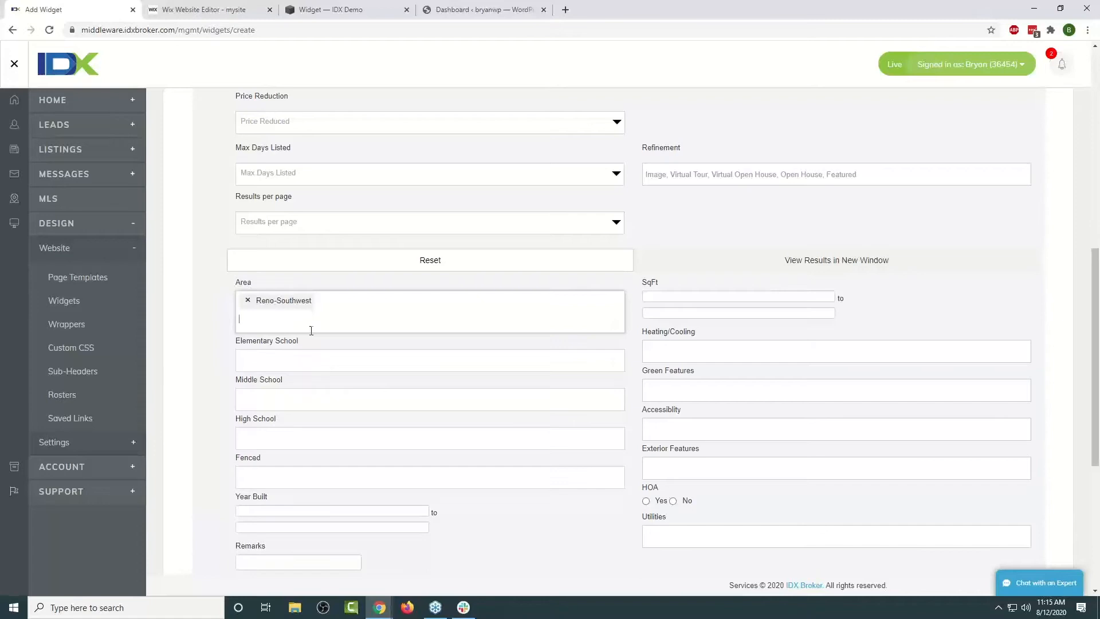
text(reno-)
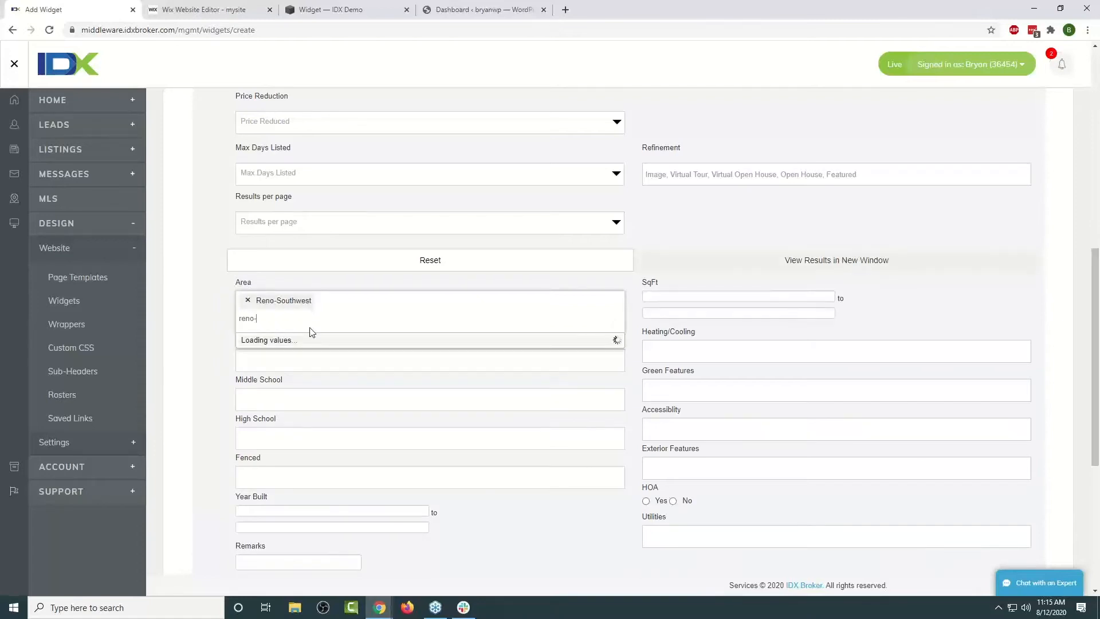
Name the widget Reno, keep its sorting order at Newest Listings and build it.
scroll(312, 332, down, 5)
click(248, 391)
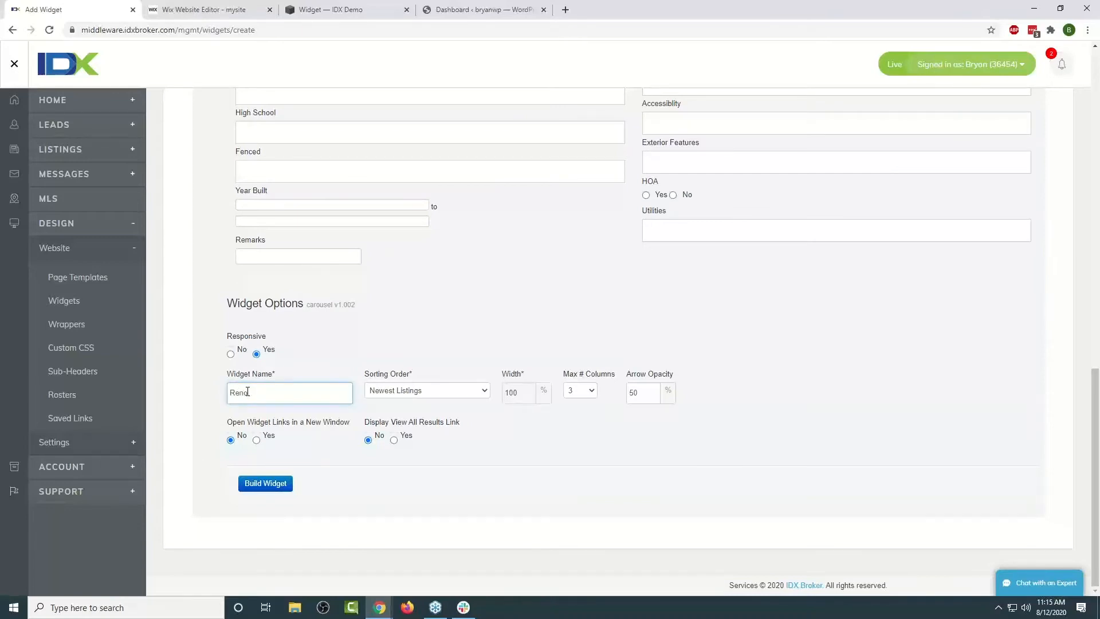
text(Reno,)
key(BackSpace)
click(397, 392)
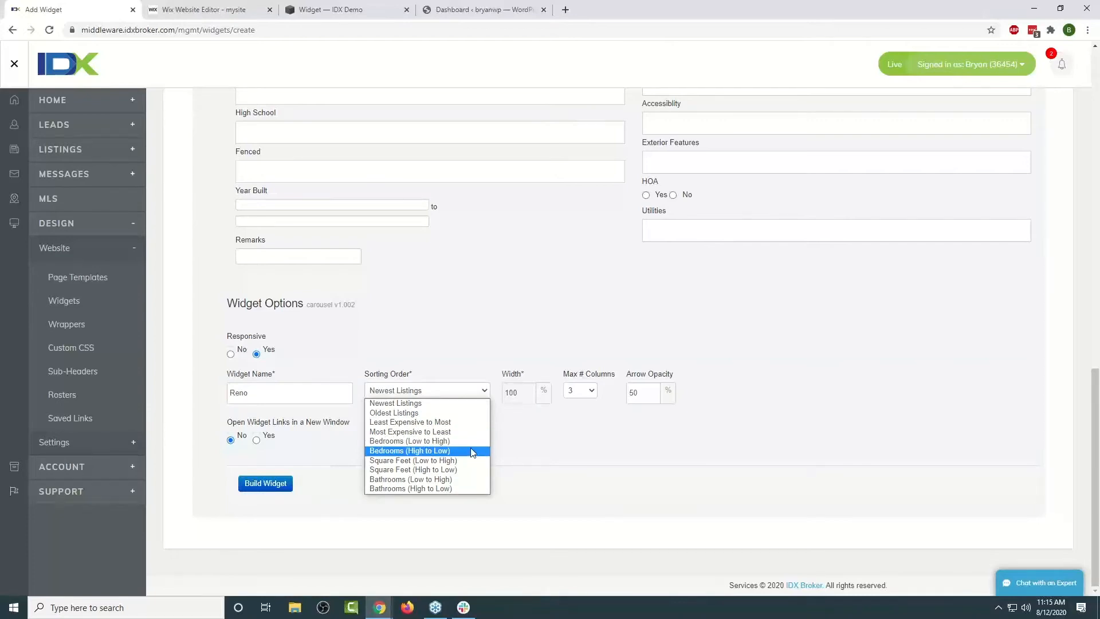
click(468, 404)
click(544, 443)
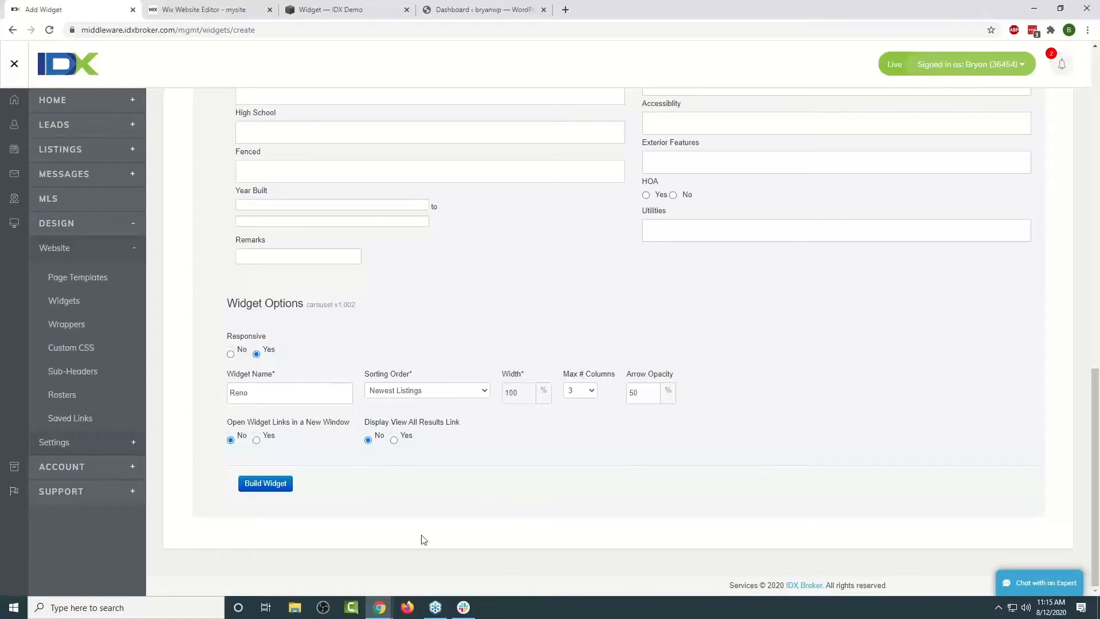
click(256, 487)
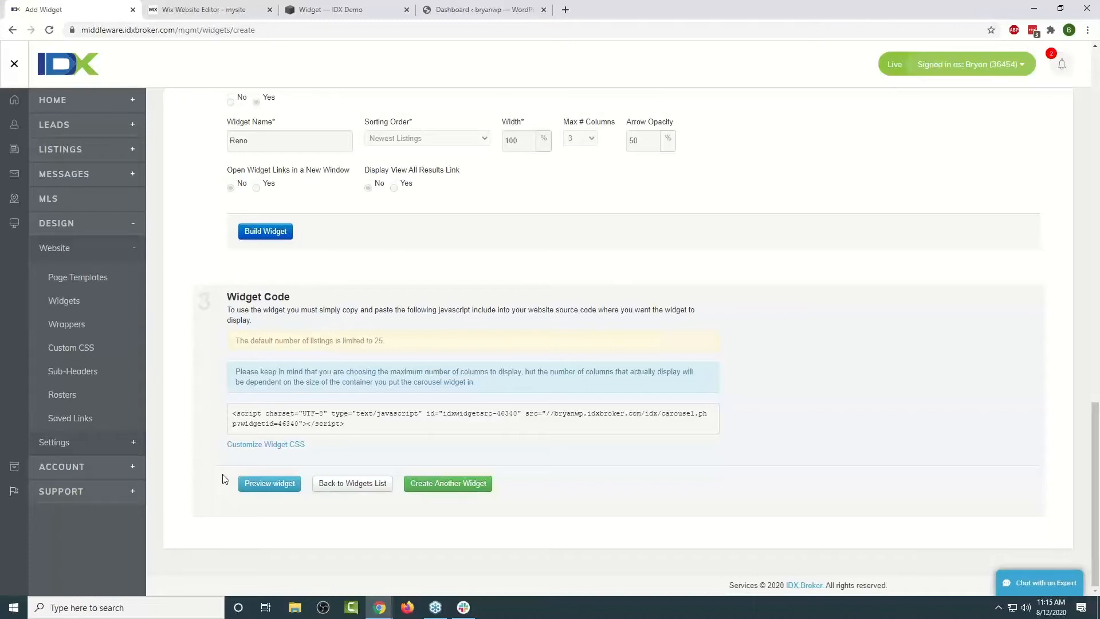
Preview the Reno carousel widget and advance through several of its property listings.
click(261, 489)
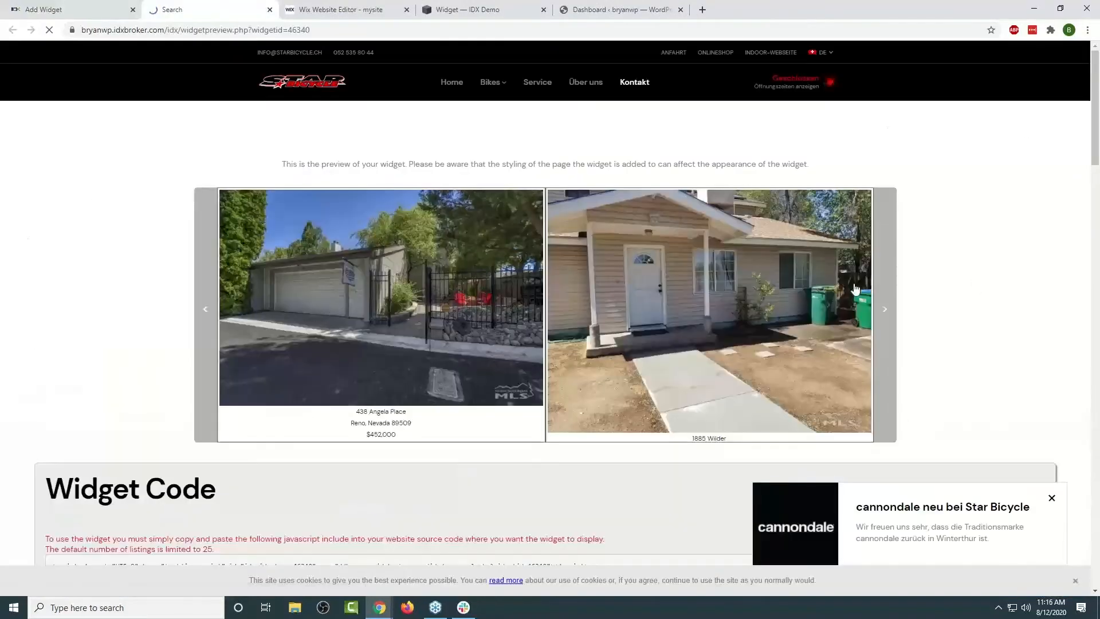
click(889, 328)
click(889, 328)
click(889, 328)
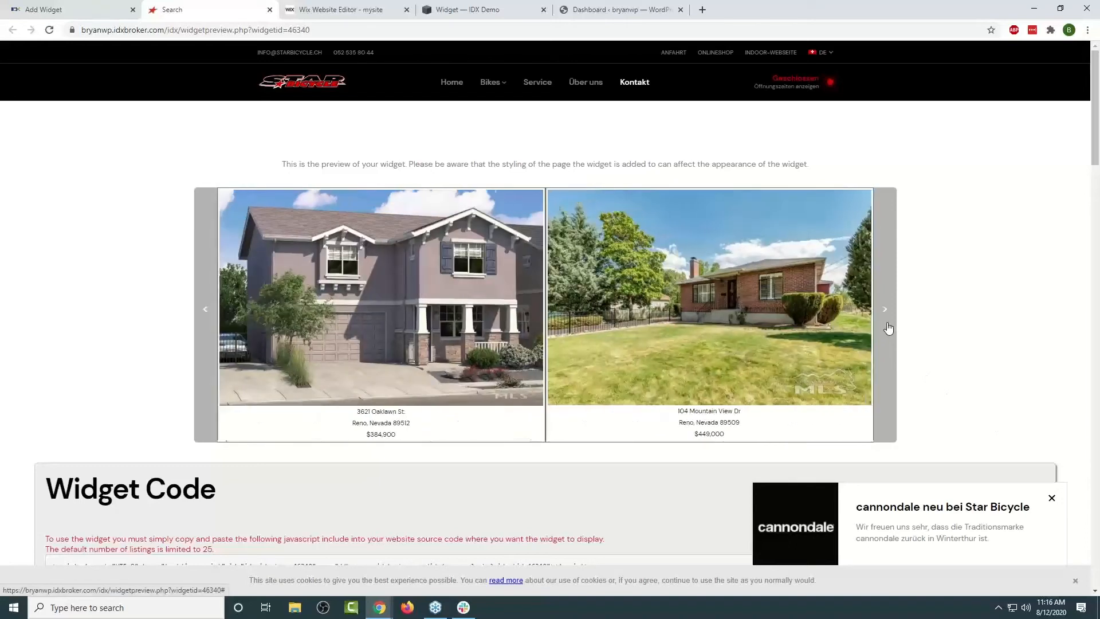
click(889, 328)
click(890, 327)
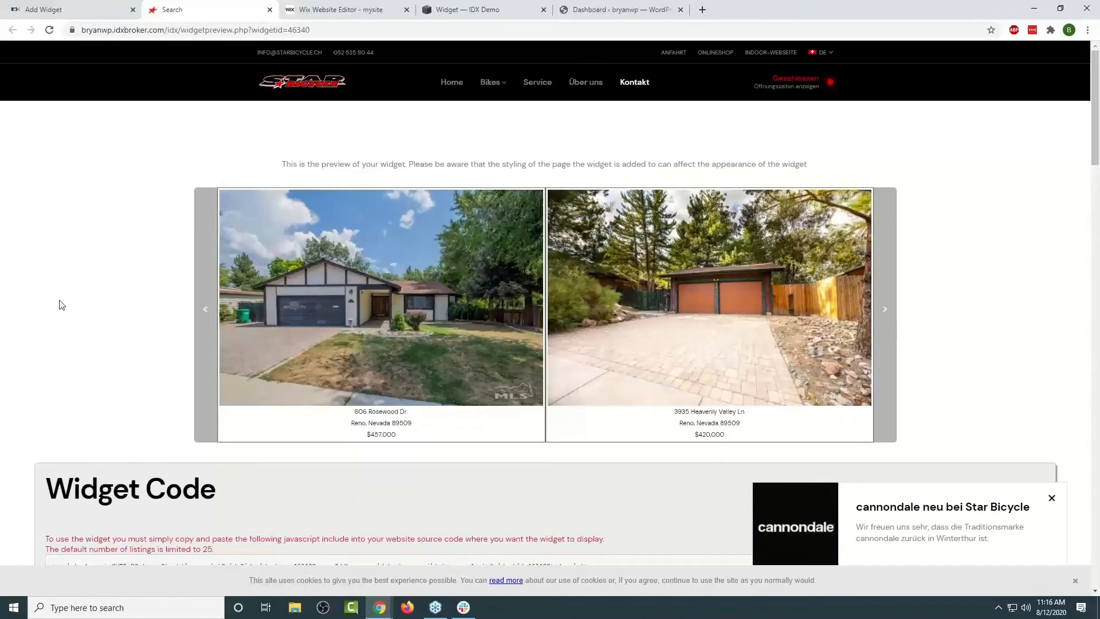
Copy the Reno carousel's full script from the Widget Code section and close the widget preview.
click(41, 5)
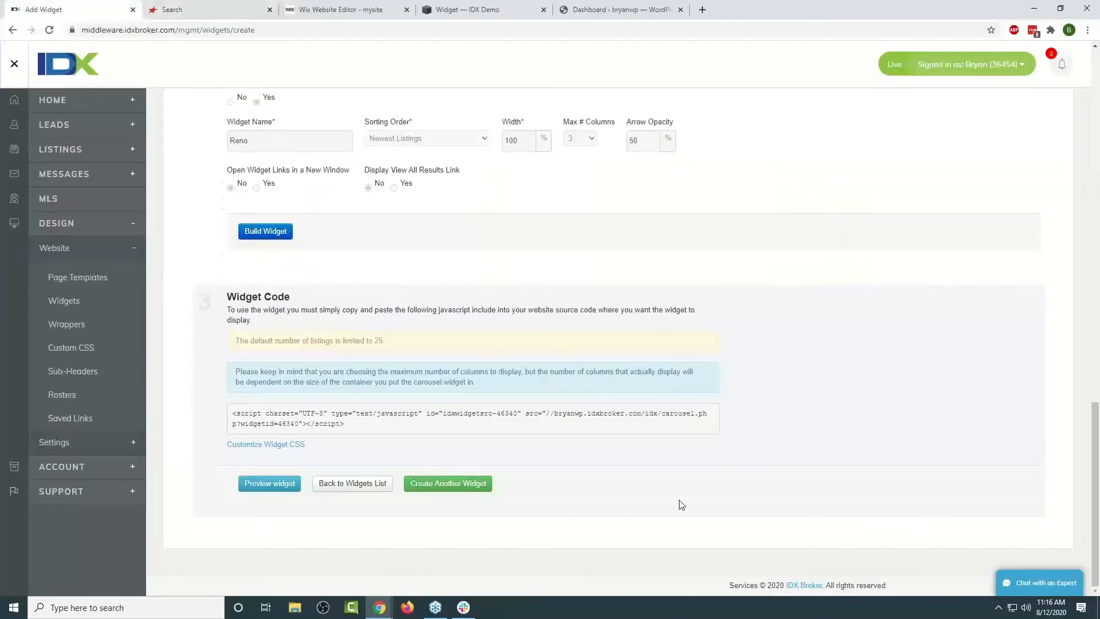
drag(347, 425, 235, 422)
key(ctrl+c)
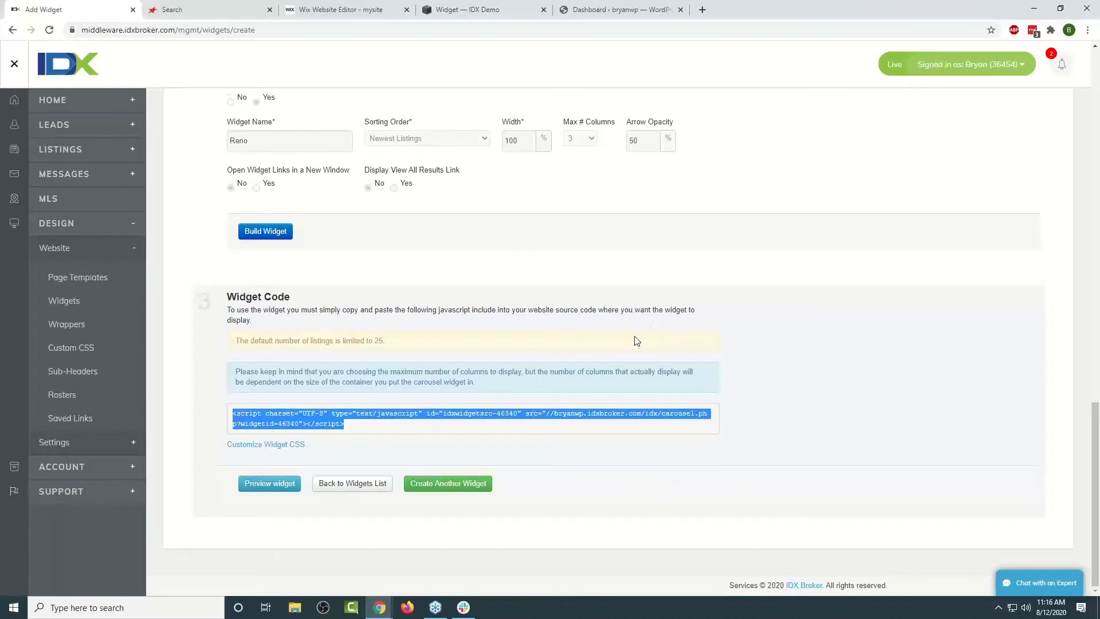
click(269, 9)
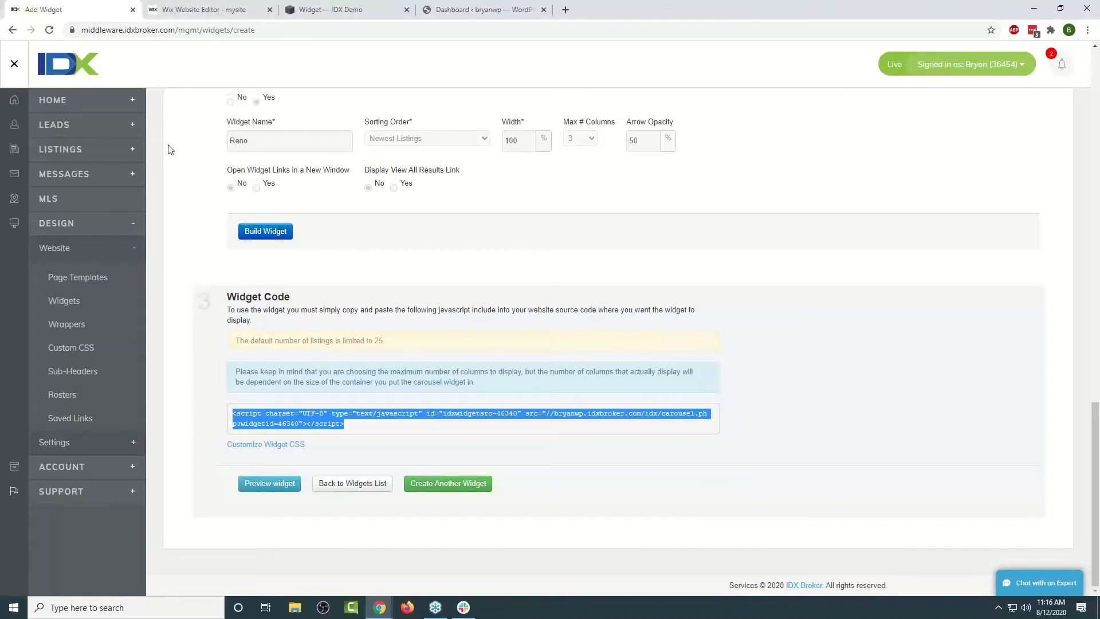
Switch to the Wix editor and change the Widget page's Incline Village heading to Reno.
click(206, 12)
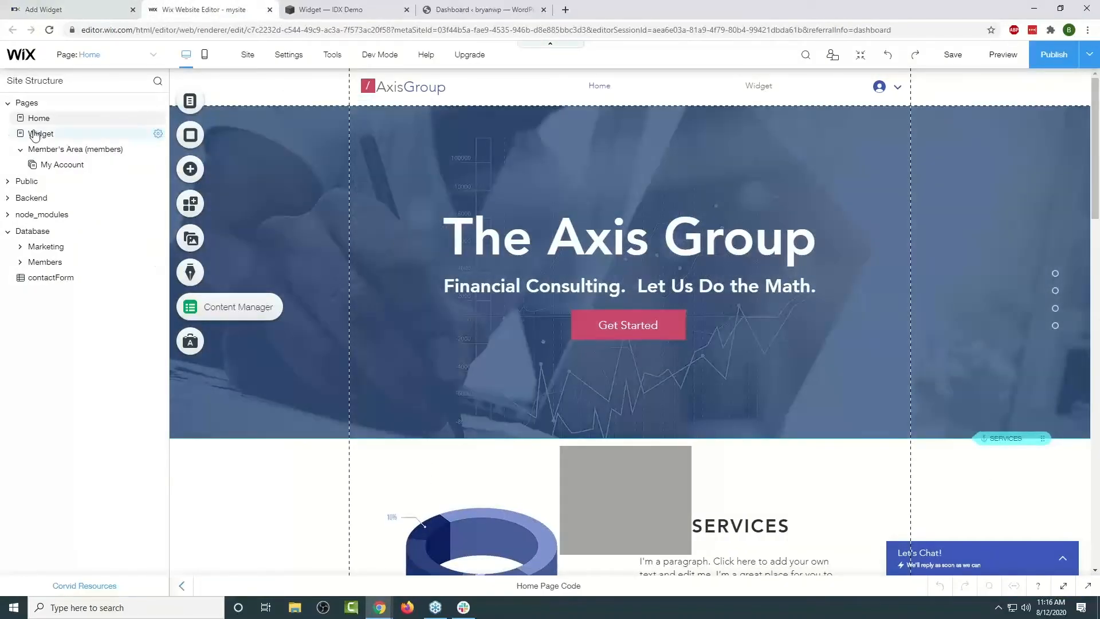
click(34, 135)
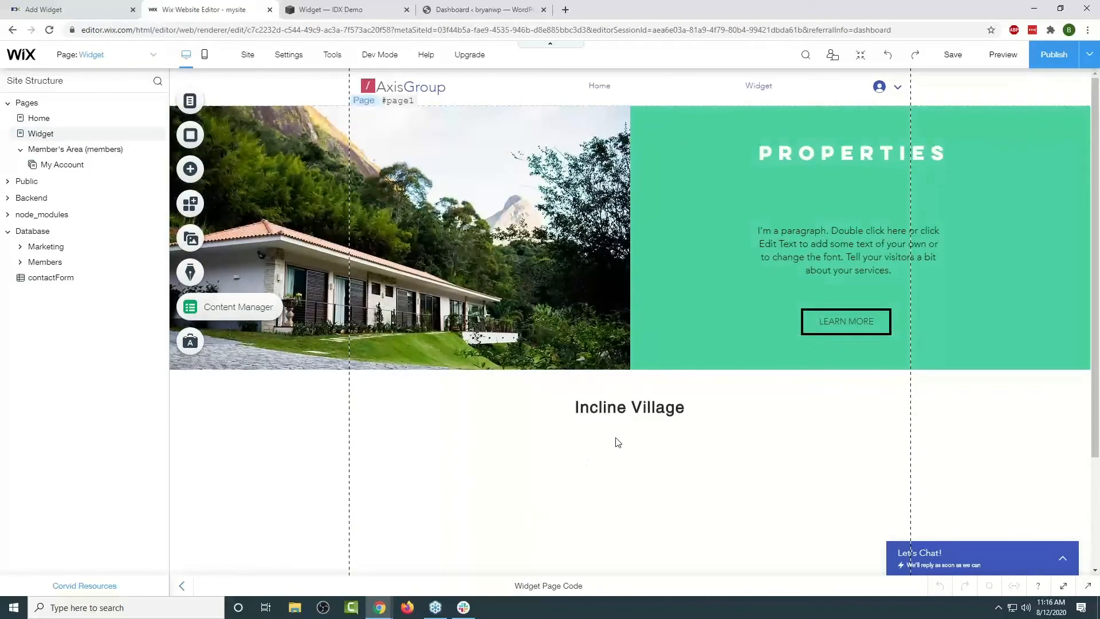
double_click(645, 407)
text(Reno)
key(Return)
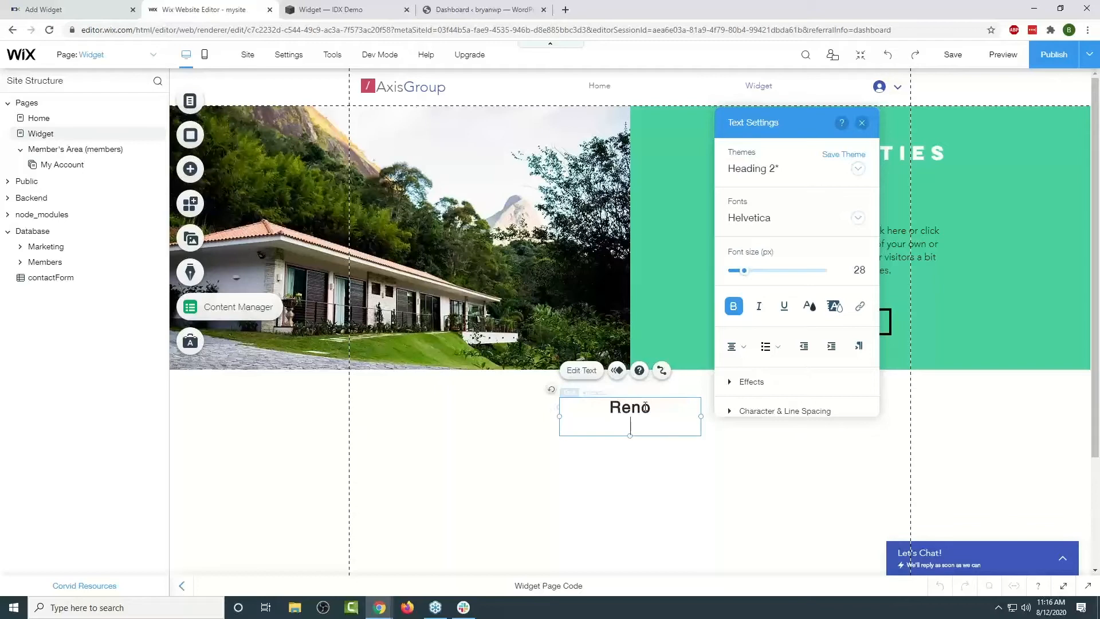
key(BackSpace)
key(BackSpace)
text(o)
click(619, 464)
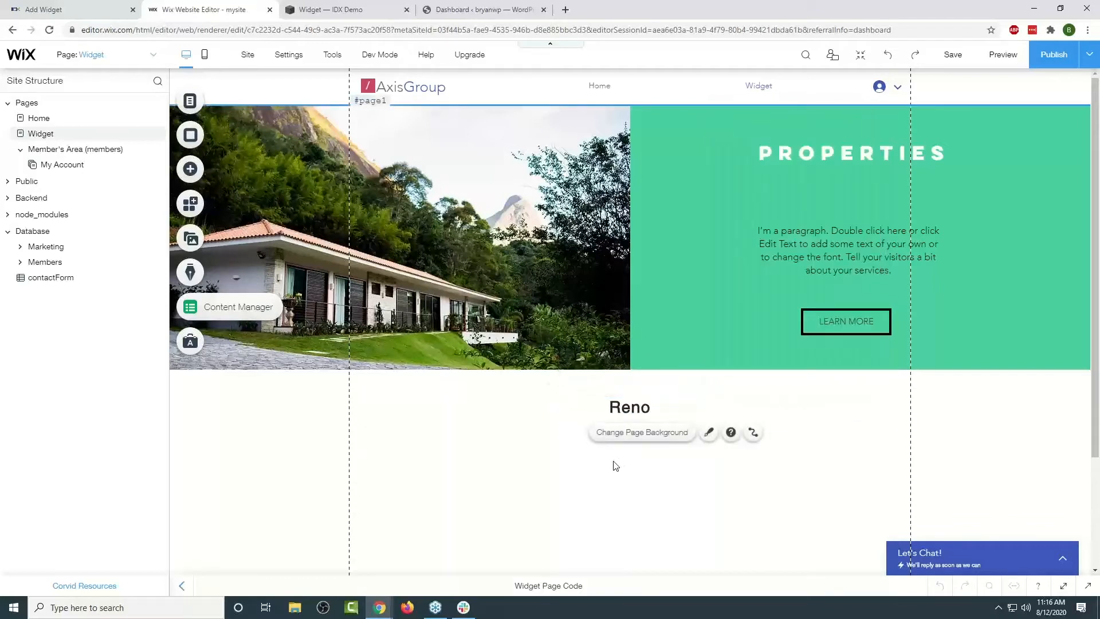
Add an HTML iframe embed below the Reno heading and stretch it across the full width between the page guides.
click(184, 171)
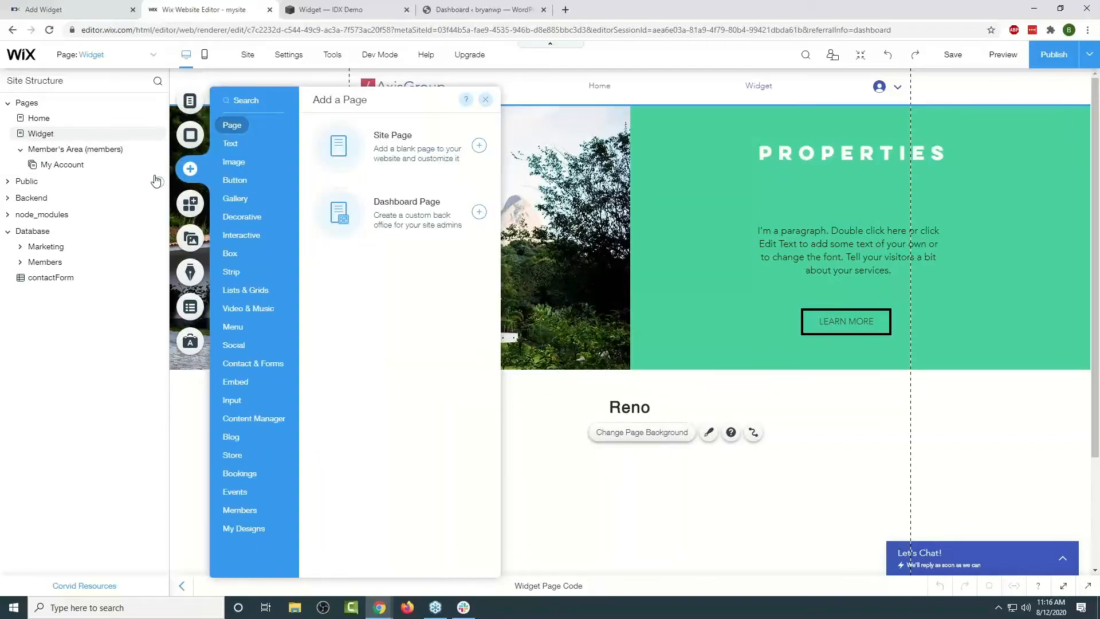
click(238, 384)
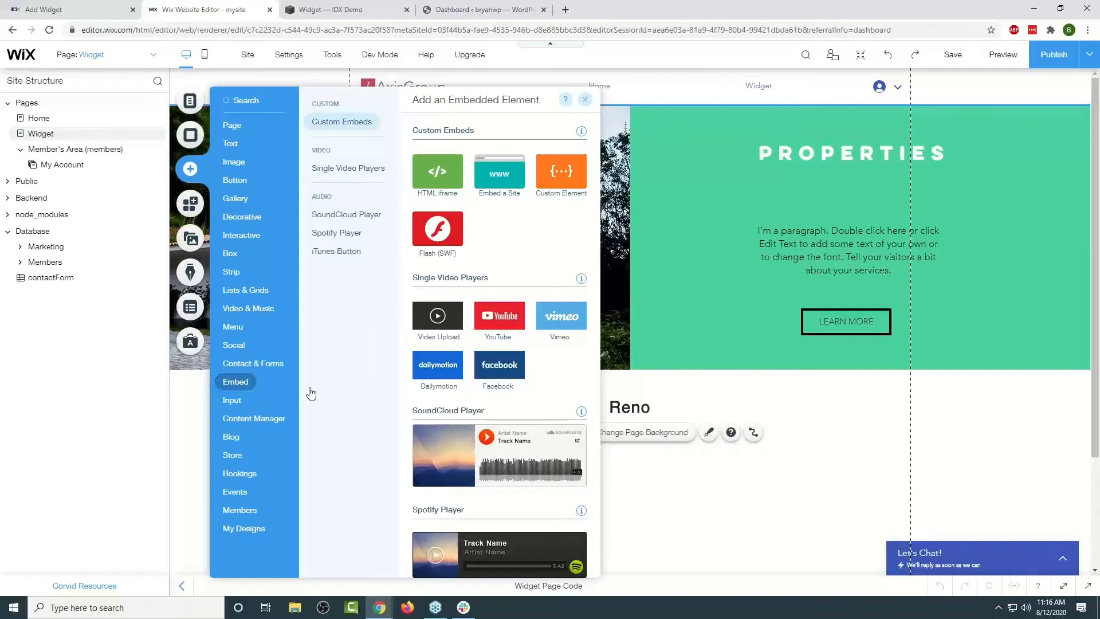
drag(439, 179, 682, 493)
drag(612, 485, 350, 485)
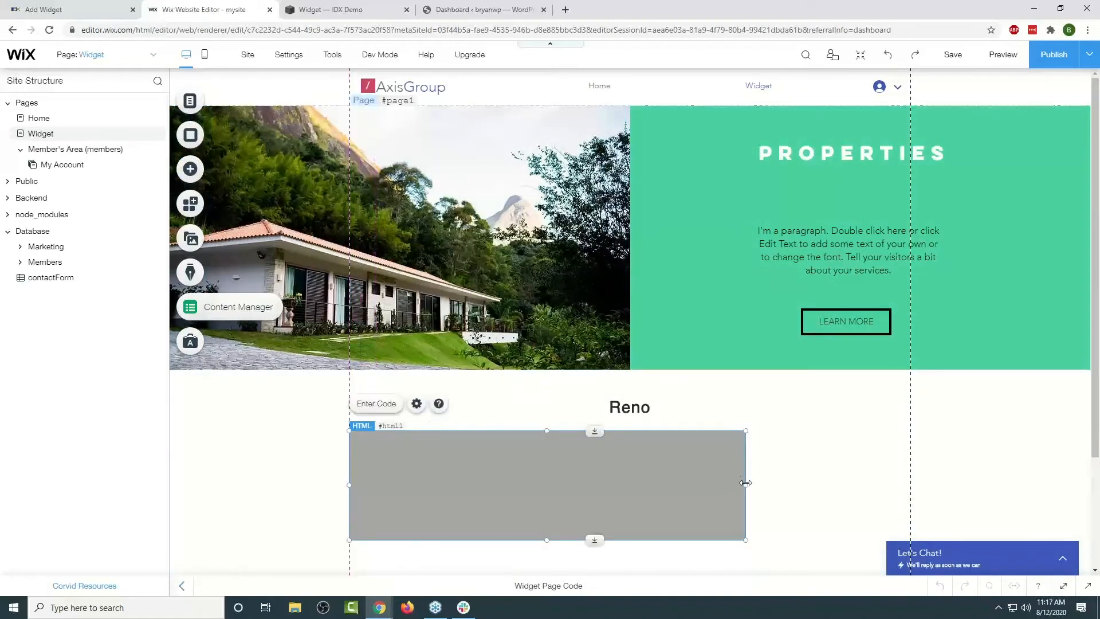
drag(774, 483, 911, 478)
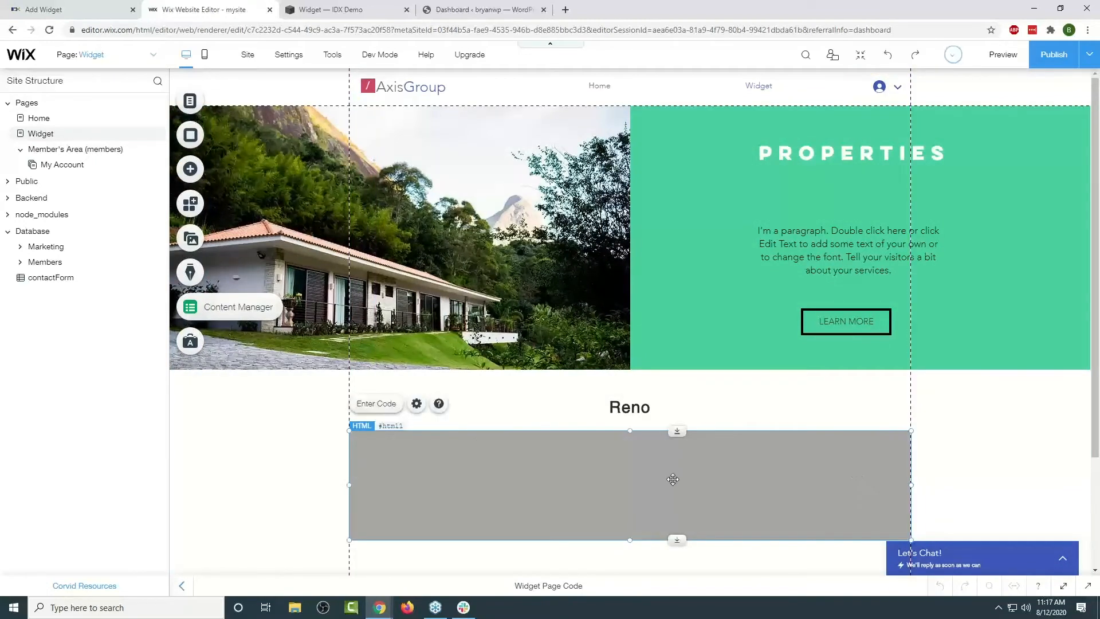
Embed the copied carousel script inside <p></p> tags in the HTML frame and extend the frame downward to fit the listings.
click(383, 413)
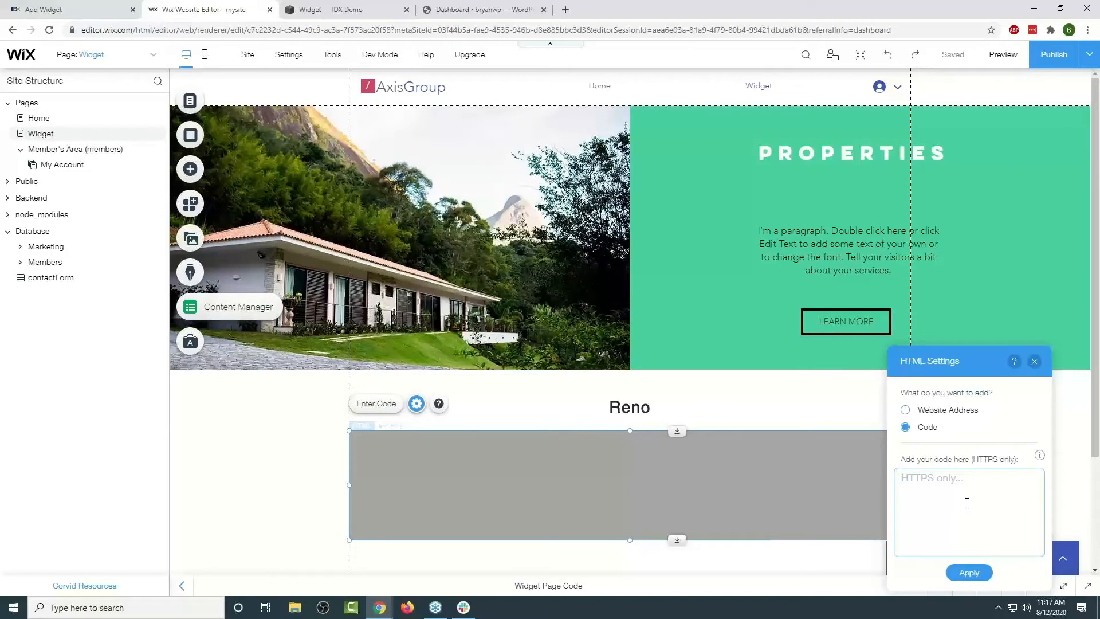
text(<p)
text(></p>)
key(ctrl+v)
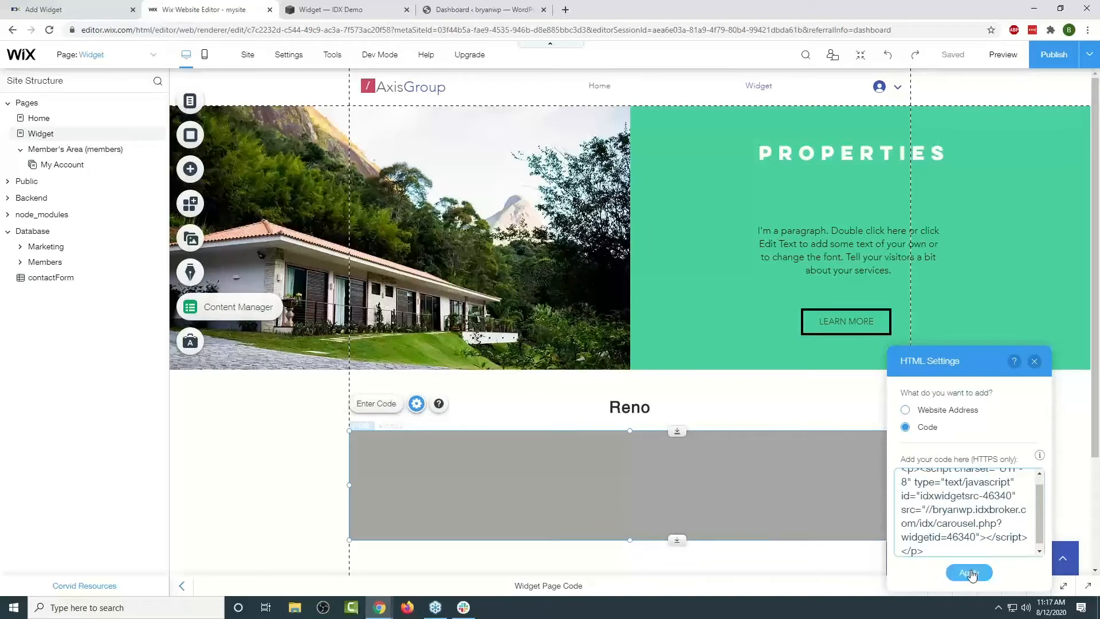
click(970, 574)
scroll(716, 402, down, 3)
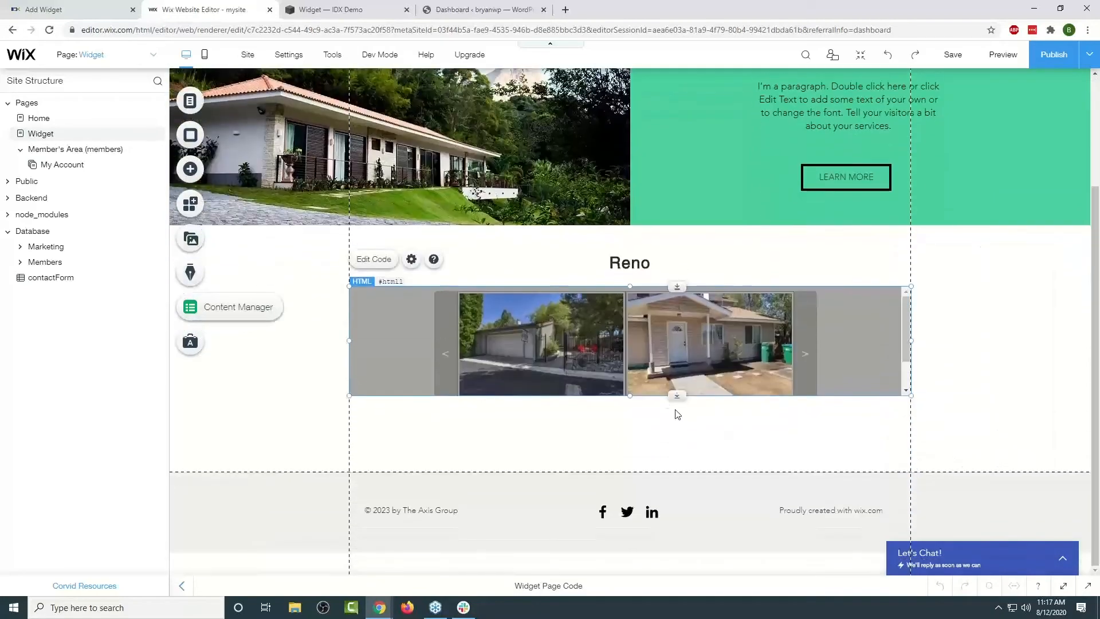
drag(676, 395, 677, 445)
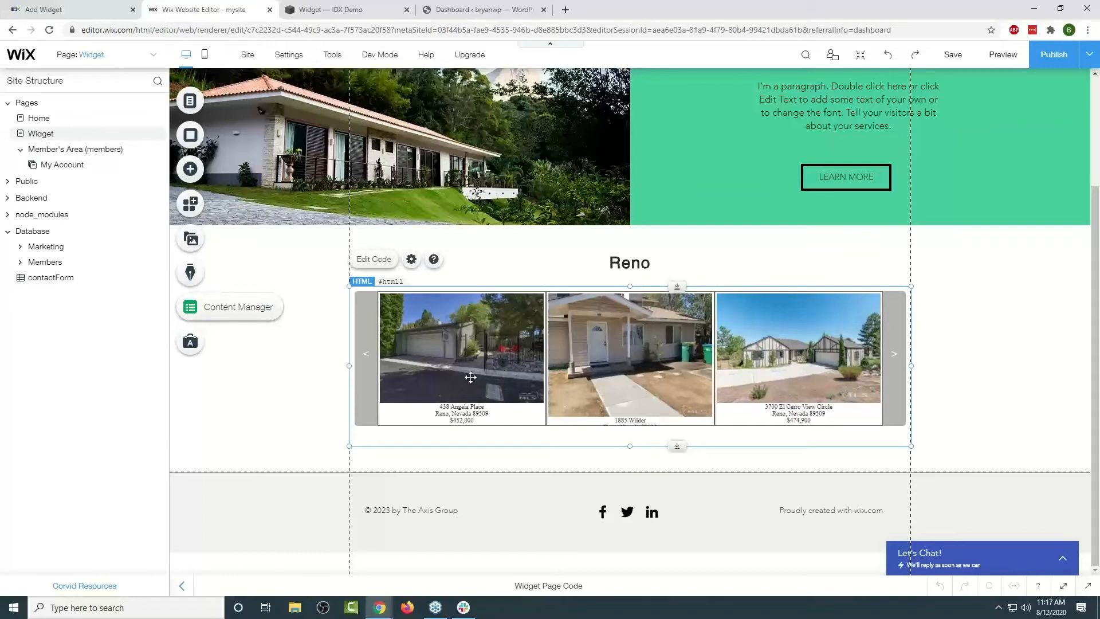
key(ctrl+Tab)
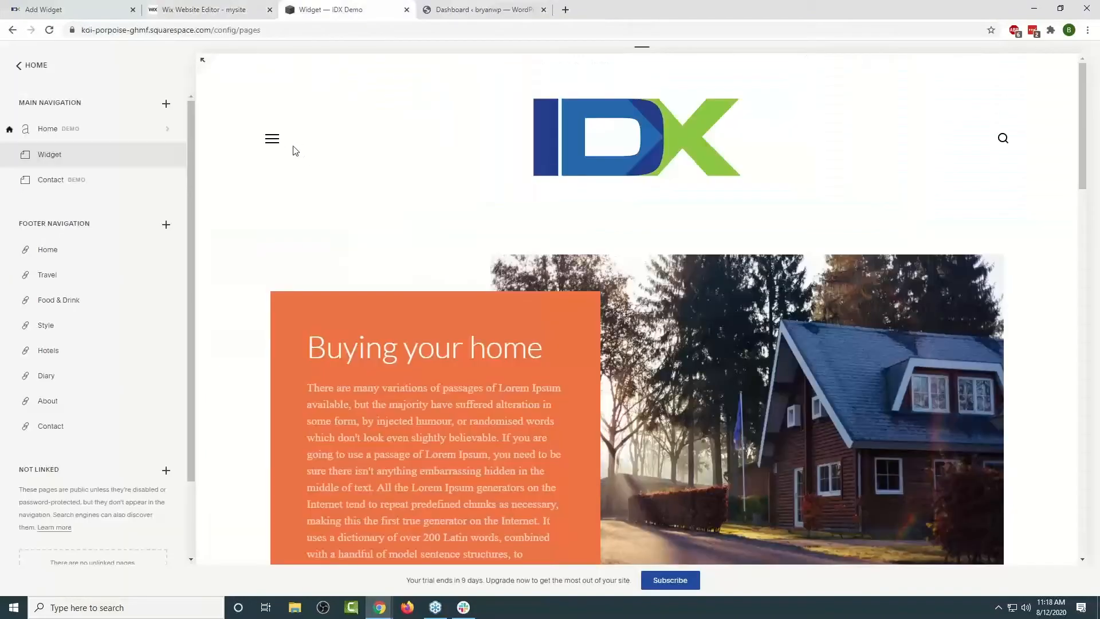
click(40, 10)
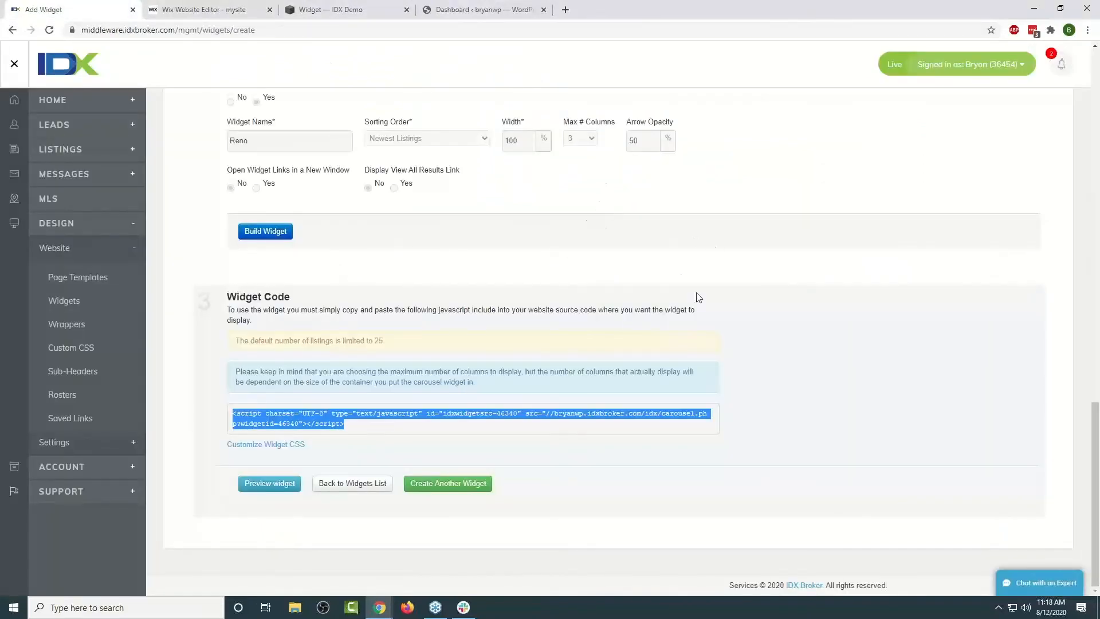
scroll(700, 298, up, 4)
scroll(702, 300, up, 7)
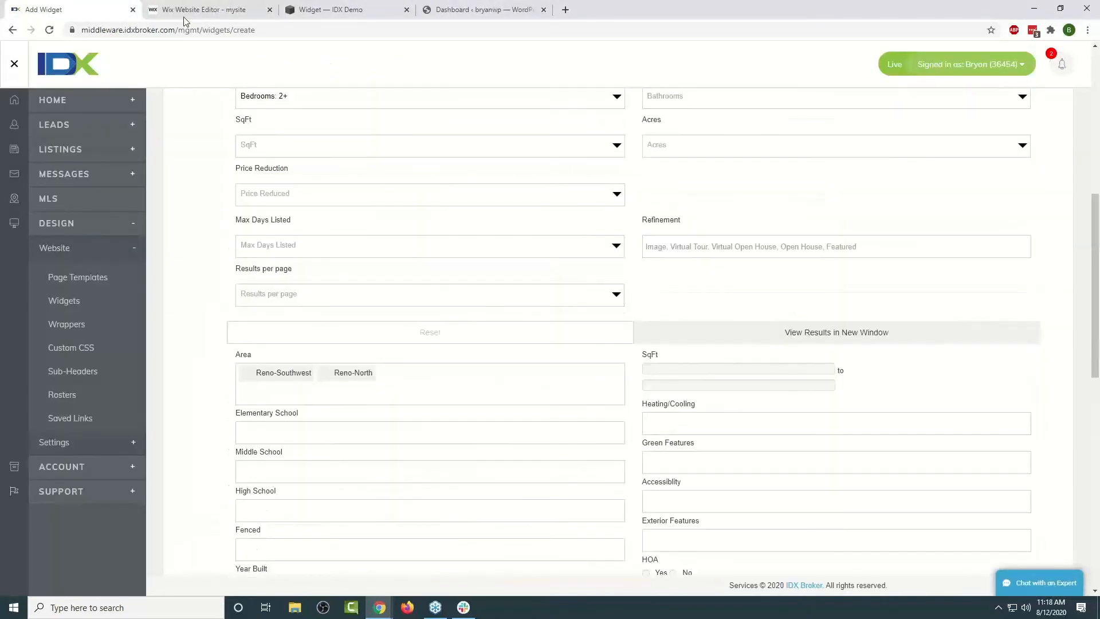
click(211, 9)
click(346, 6)
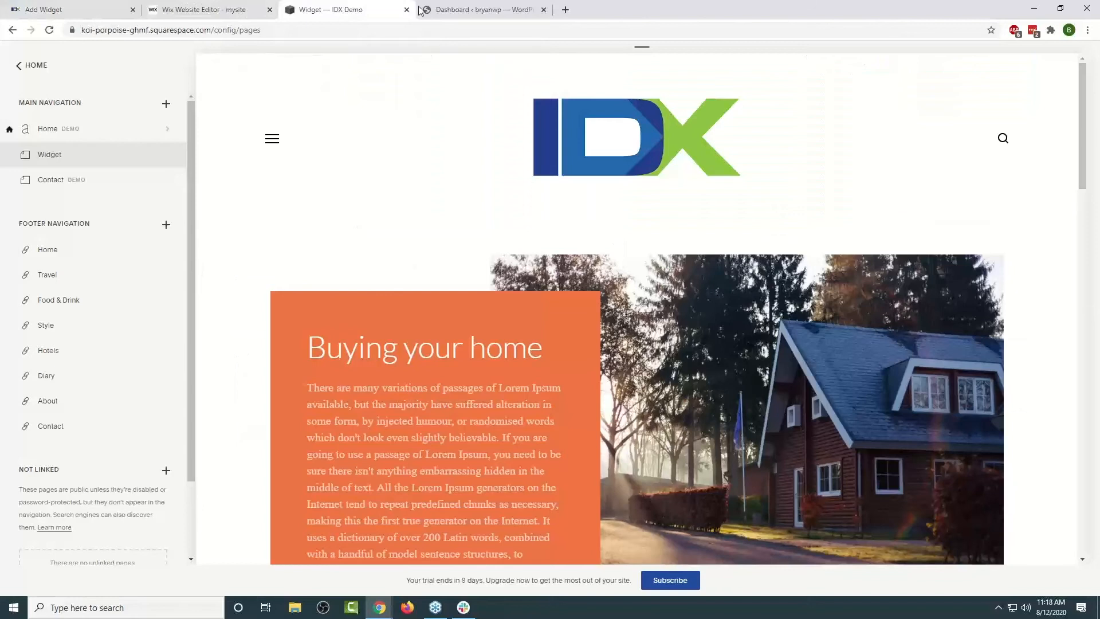
Switch to the WordPress dashboard and view the installed plugins and the page for adding new ones.
click(469, 9)
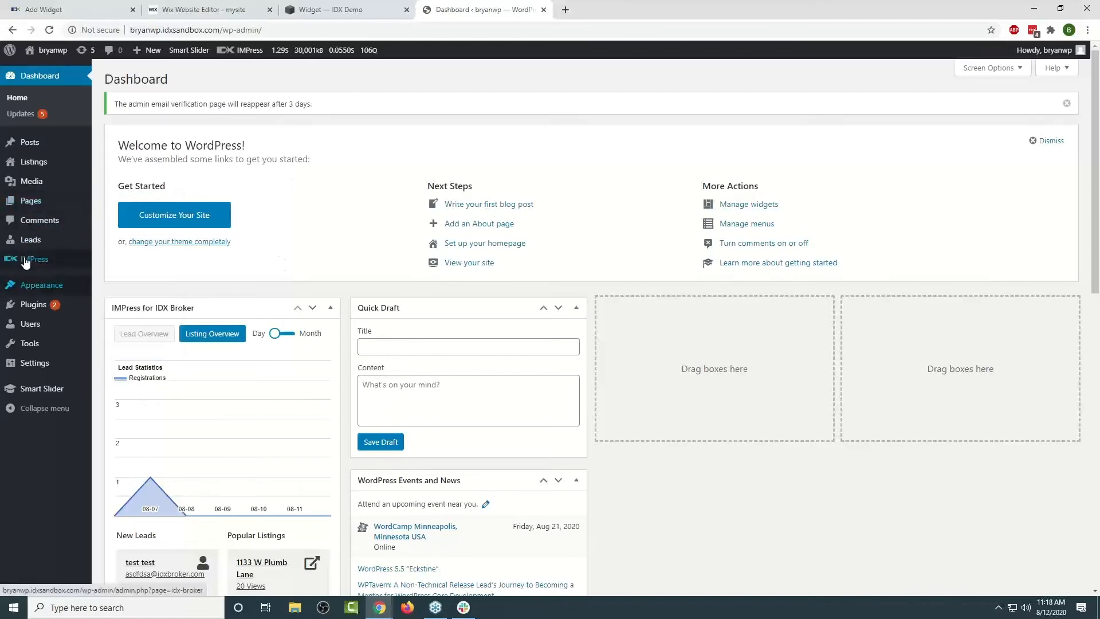
mouse_move(20, 304)
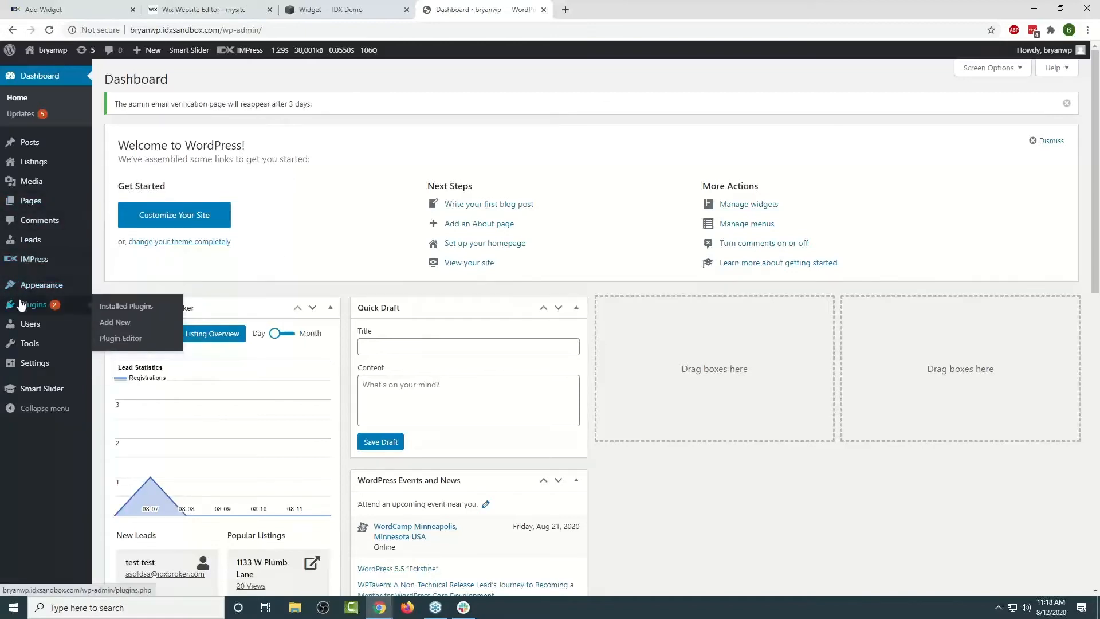
click(23, 306)
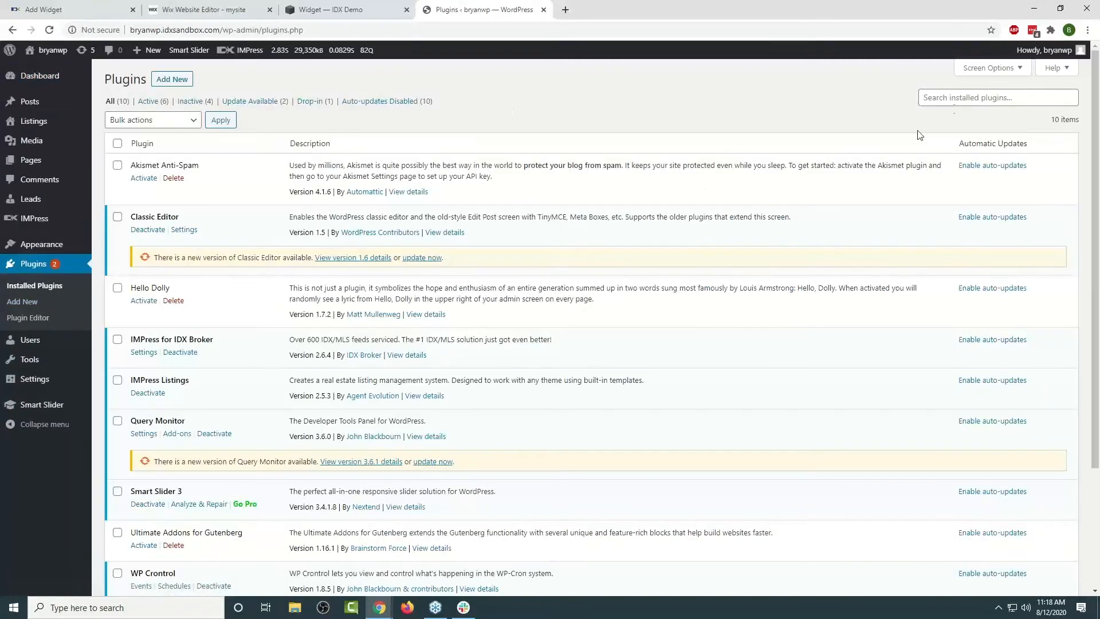
click(173, 79)
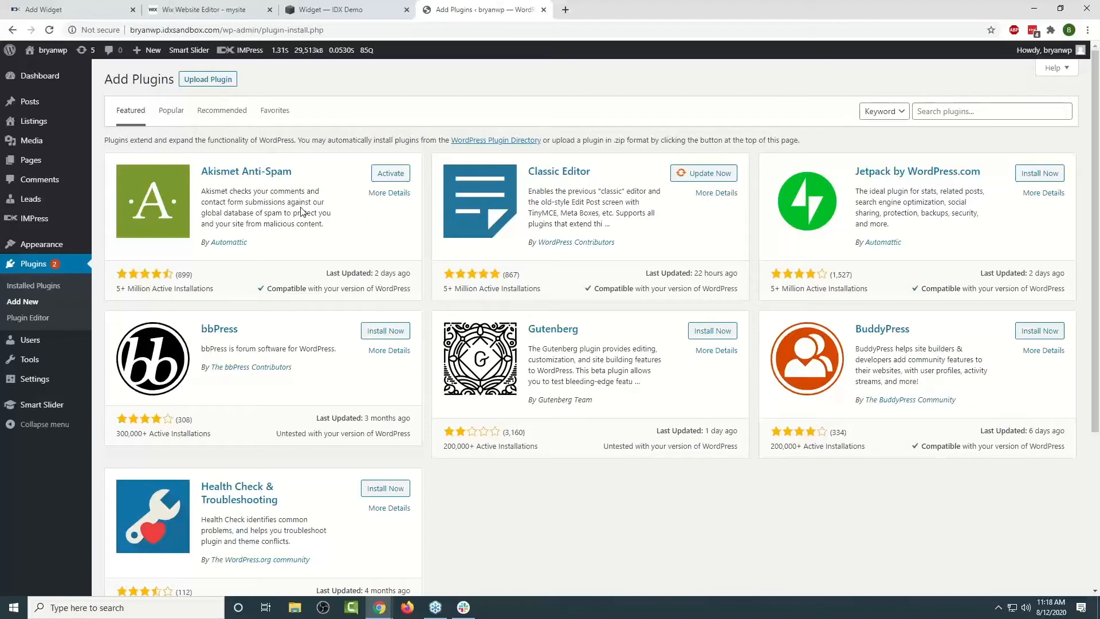
Refresh the plugin options in the IMPress for IDX Broker settings using the API key already stored there.
click(35, 221)
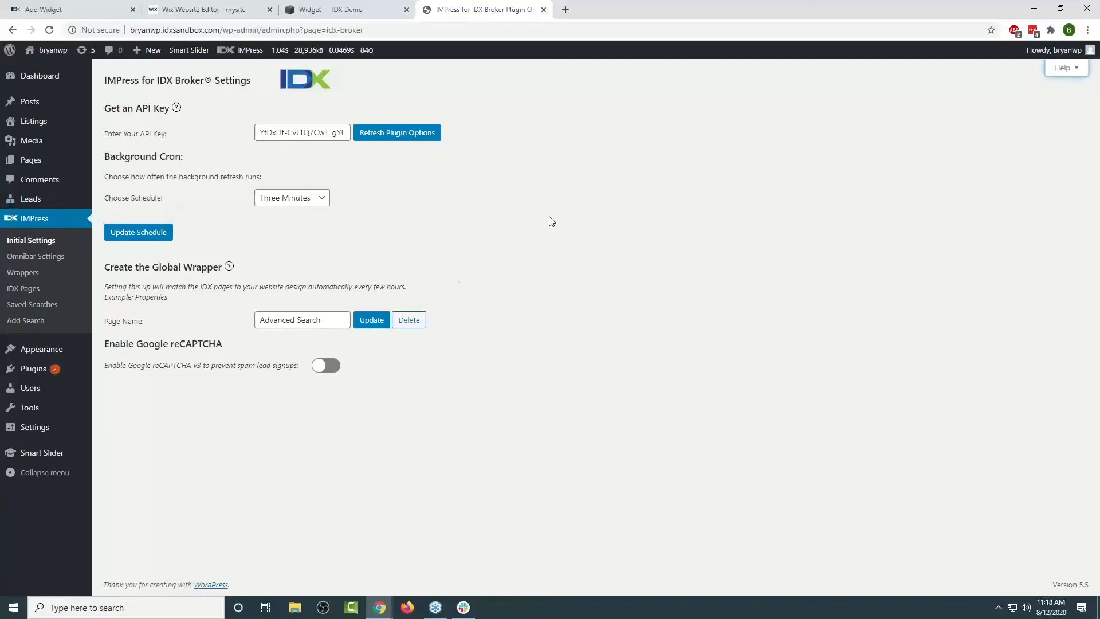
click(388, 138)
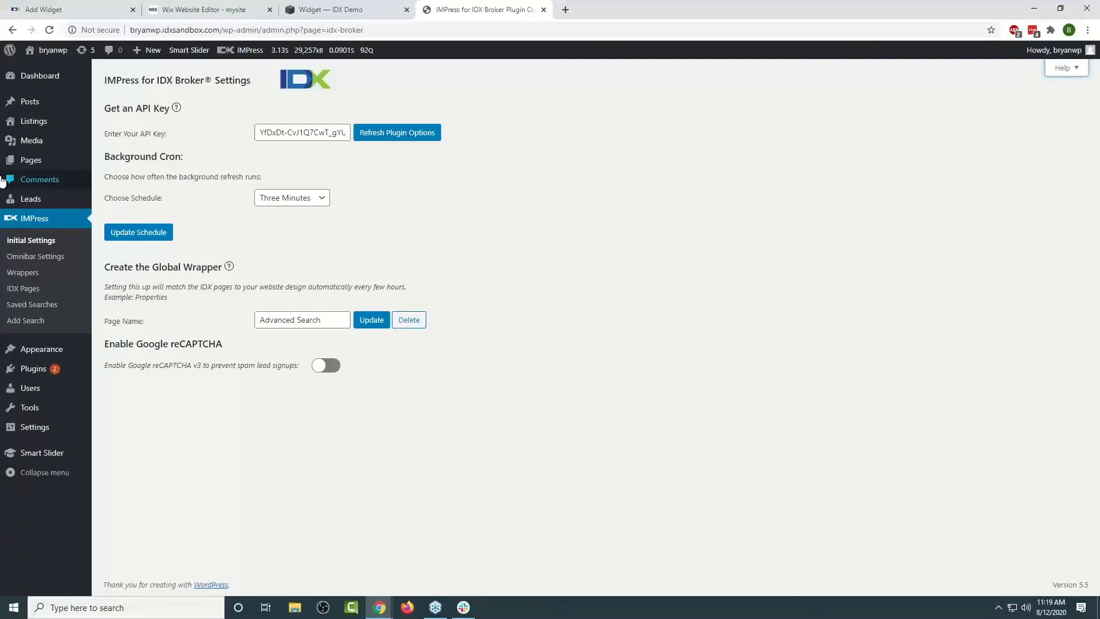
Edit the WordPress Sample Page and insert the IDX widget shortcode for the Reno widget below the Properties heading.
click(18, 161)
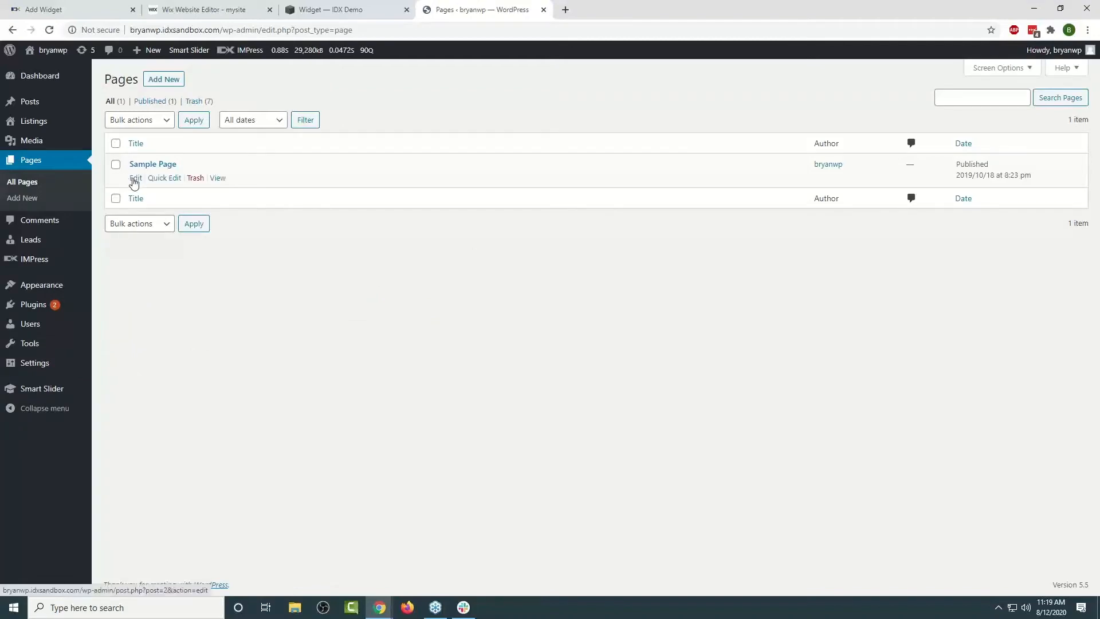
click(135, 179)
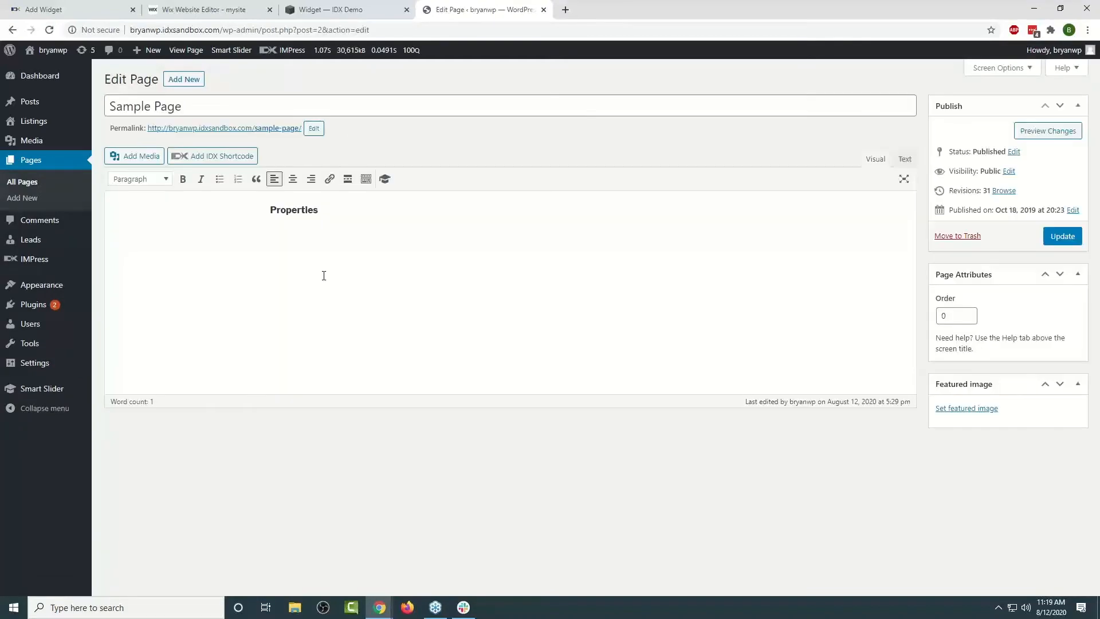
click(206, 165)
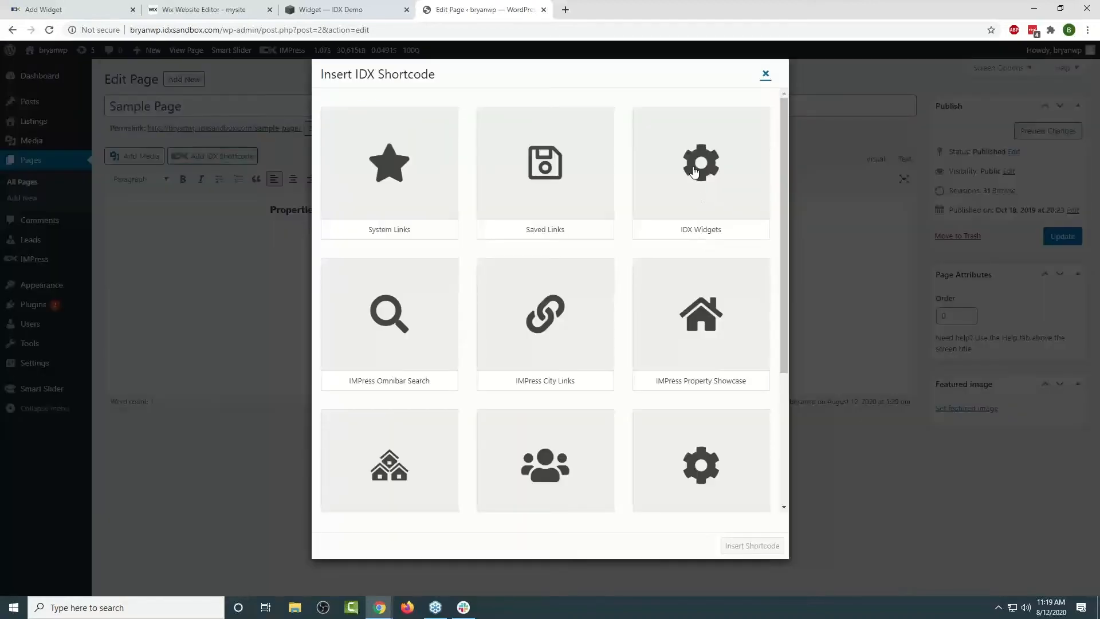
click(693, 235)
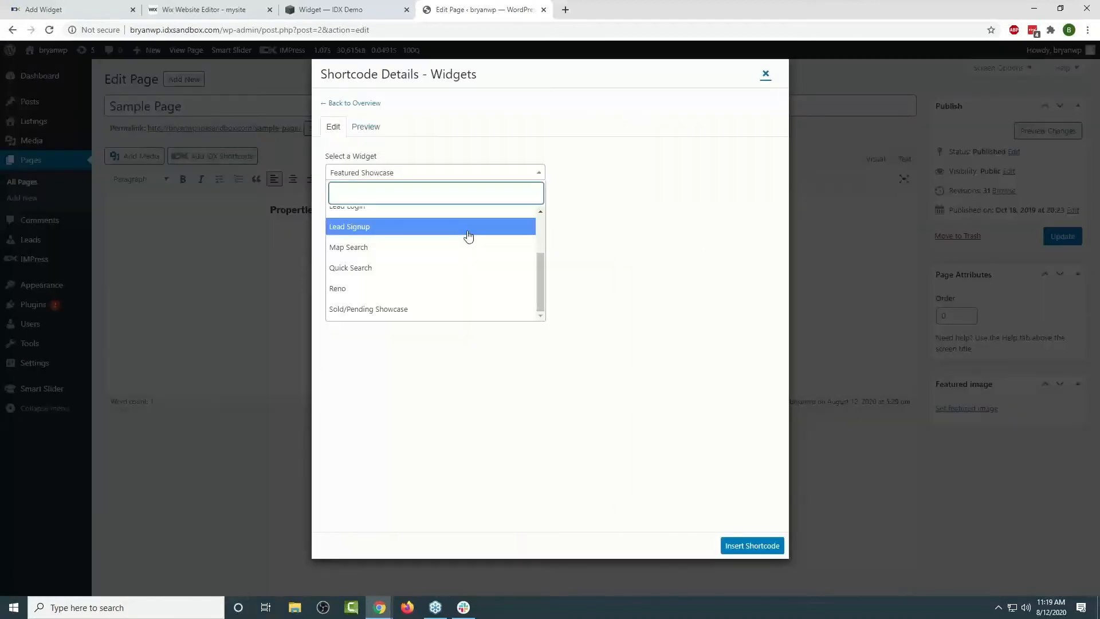
click(456, 290)
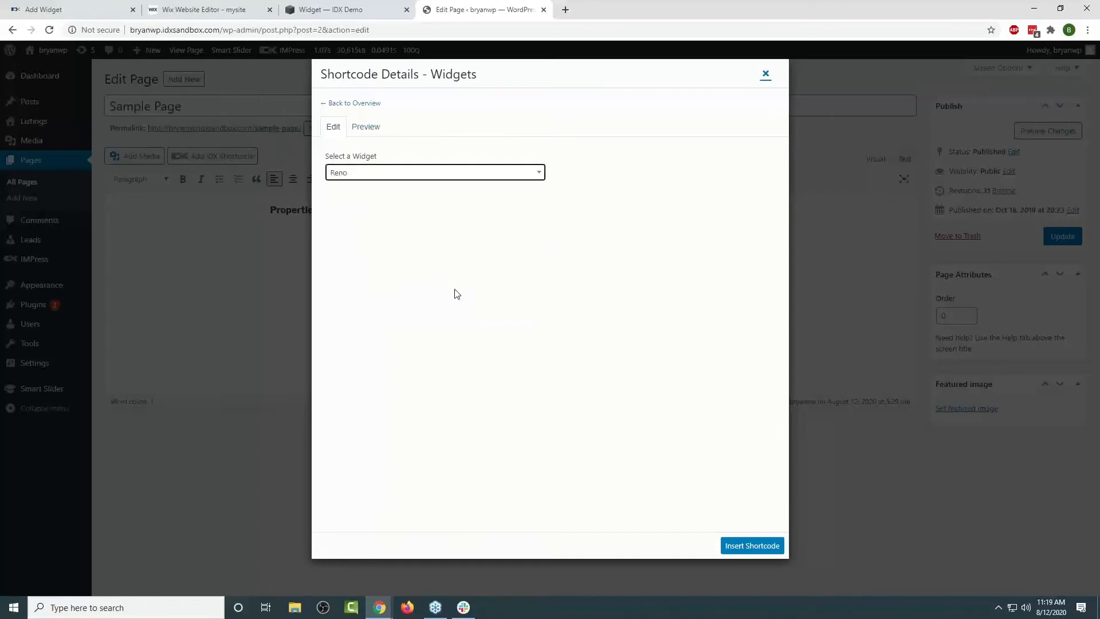
click(749, 549)
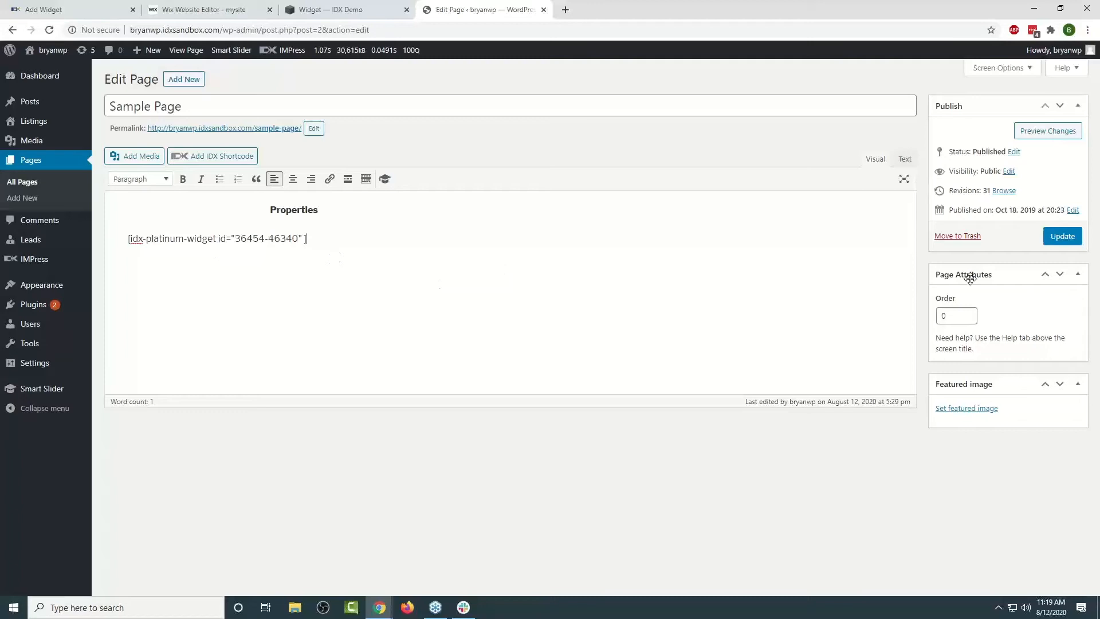
Update the Sample Page and open its live version in a new browser tab.
click(1050, 242)
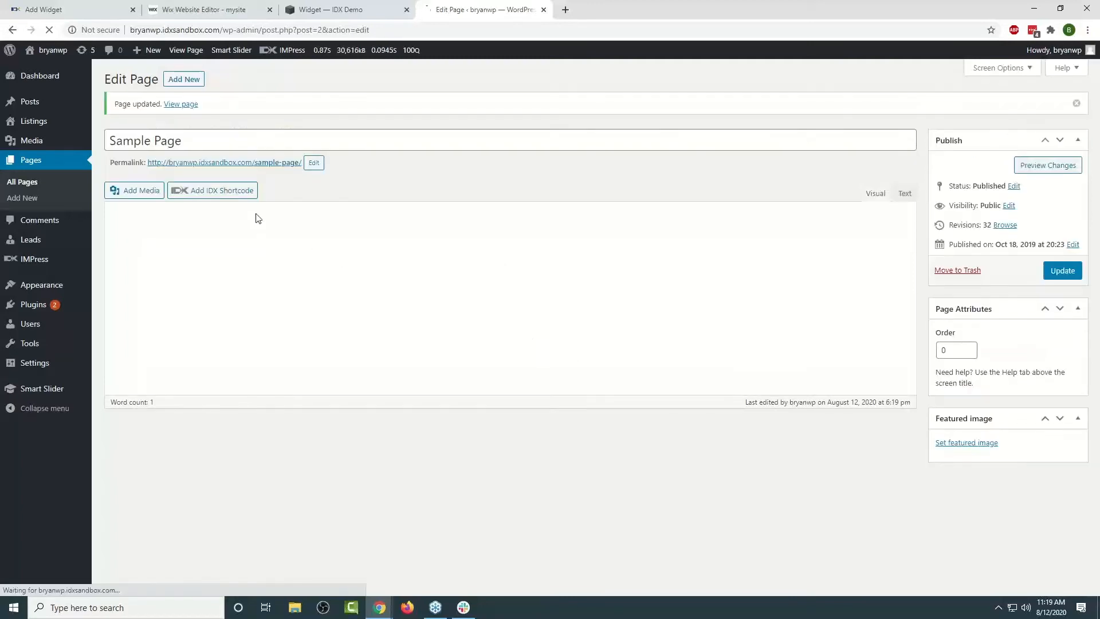
middle_click(259, 163)
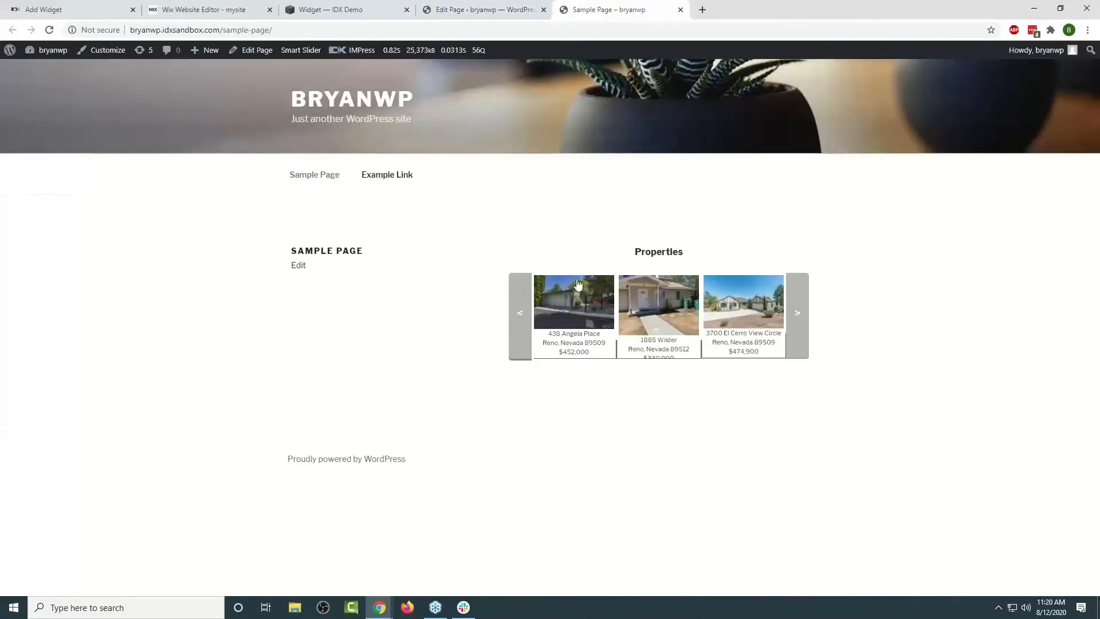
Switch back to IDX Broker and start a new saved link based on the Advanced Search page.
click(55, 9)
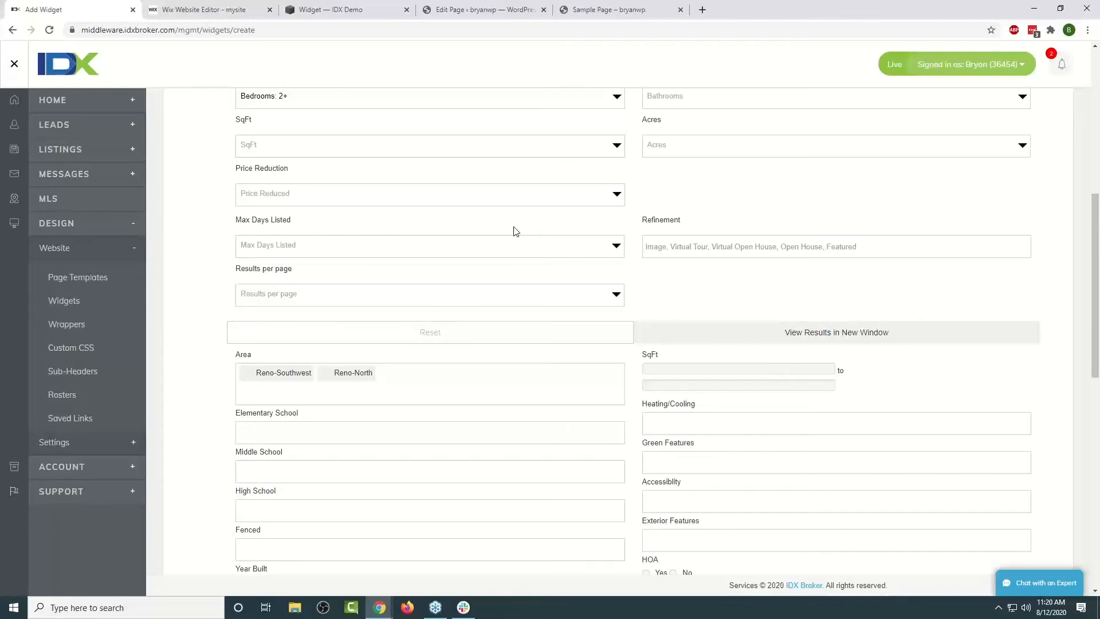
scroll(447, 334, up, 4)
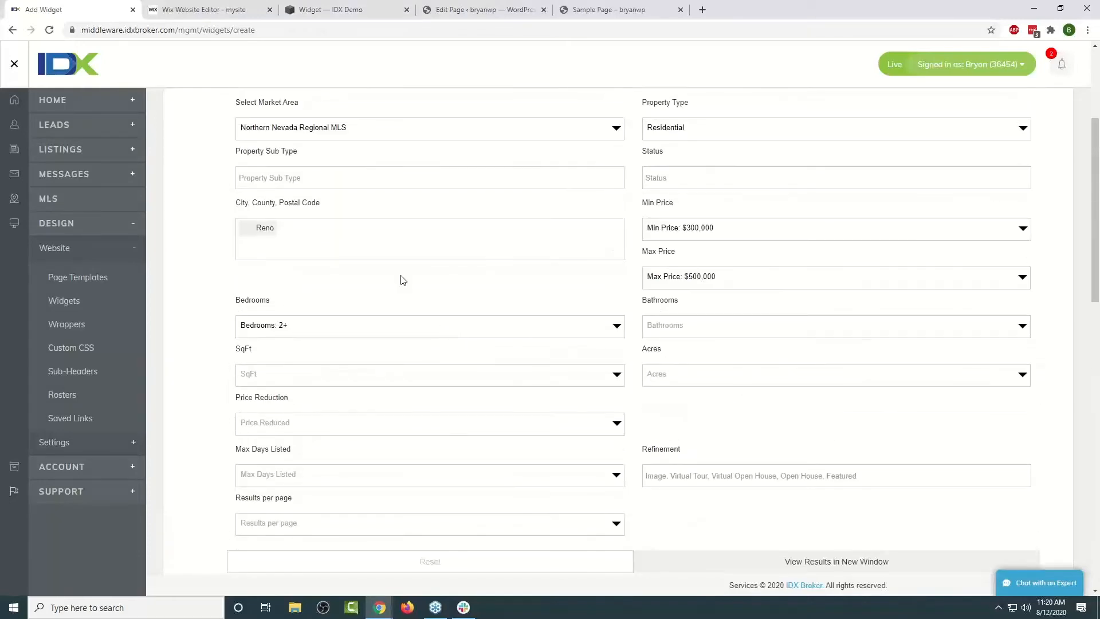
scroll(403, 280, up, 3)
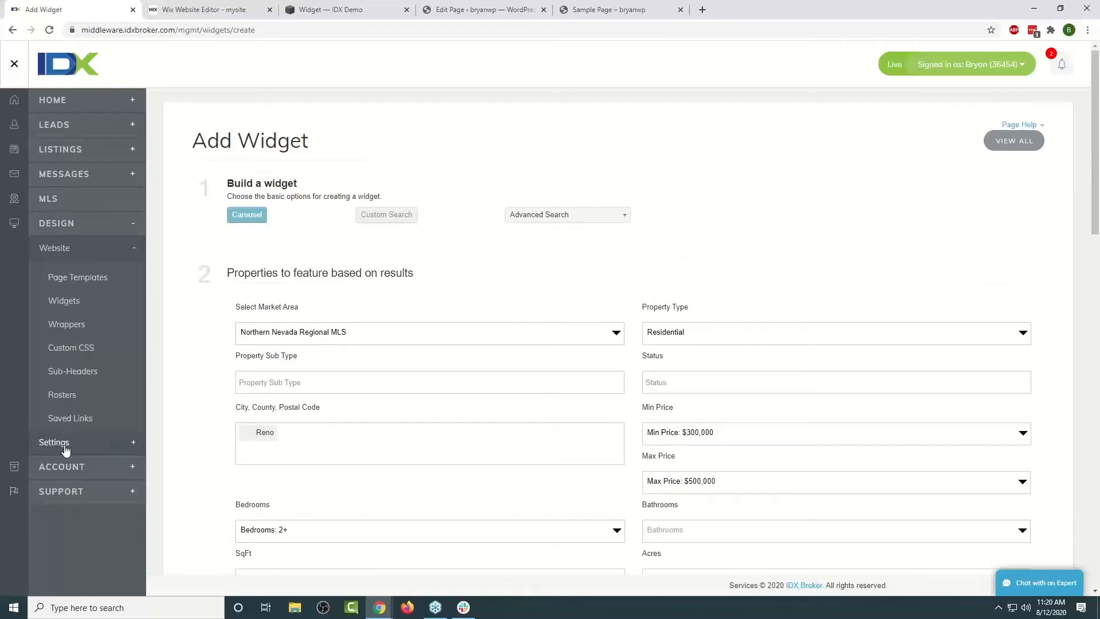
click(83, 421)
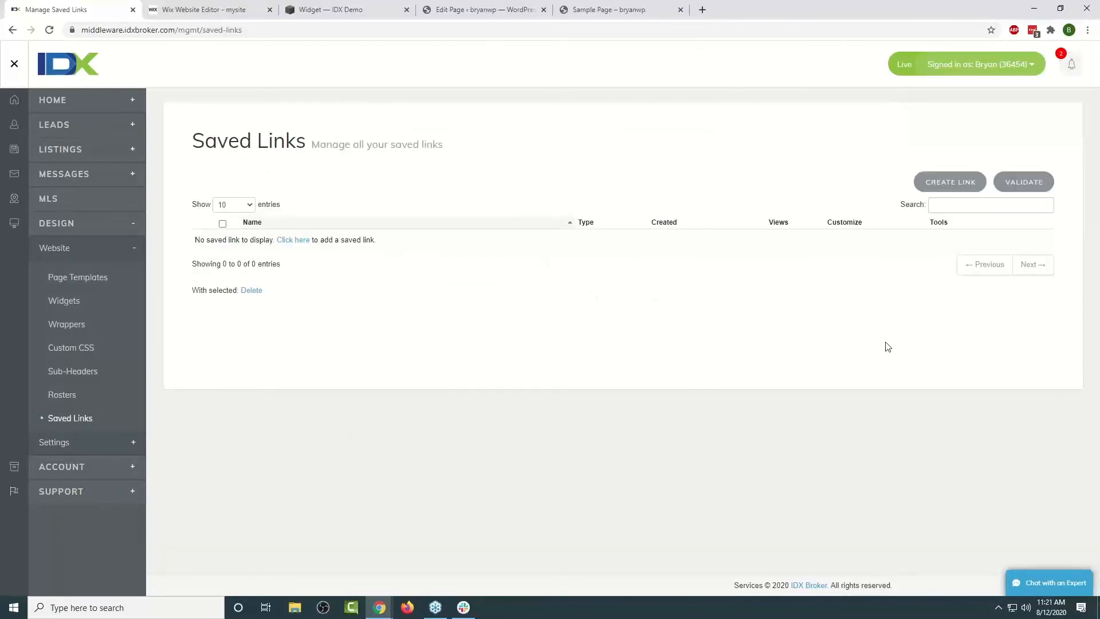
click(960, 182)
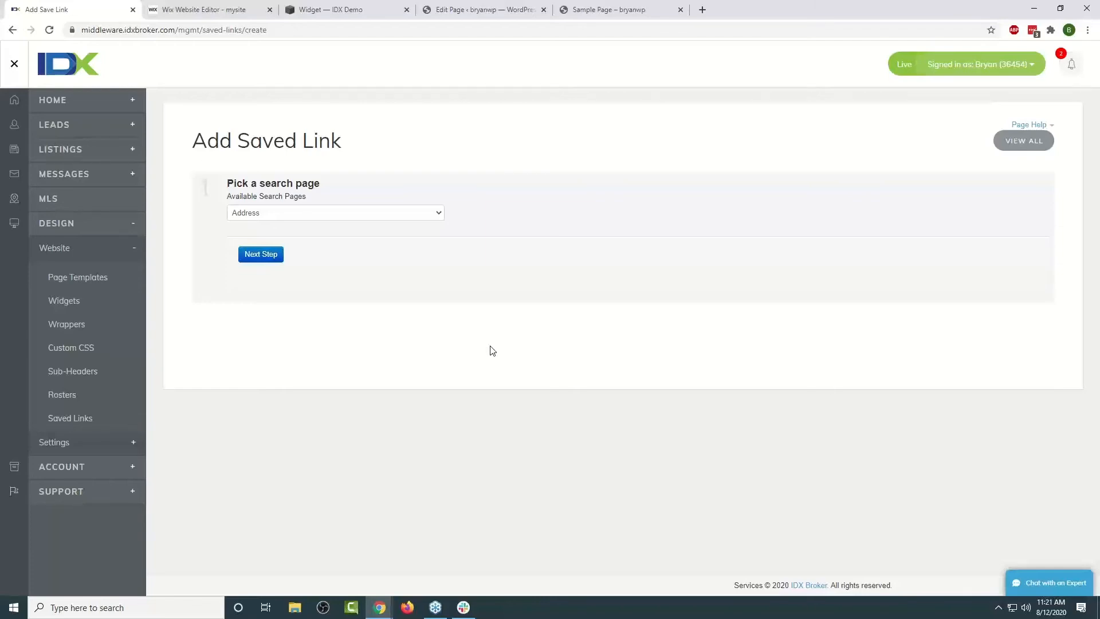
click(374, 214)
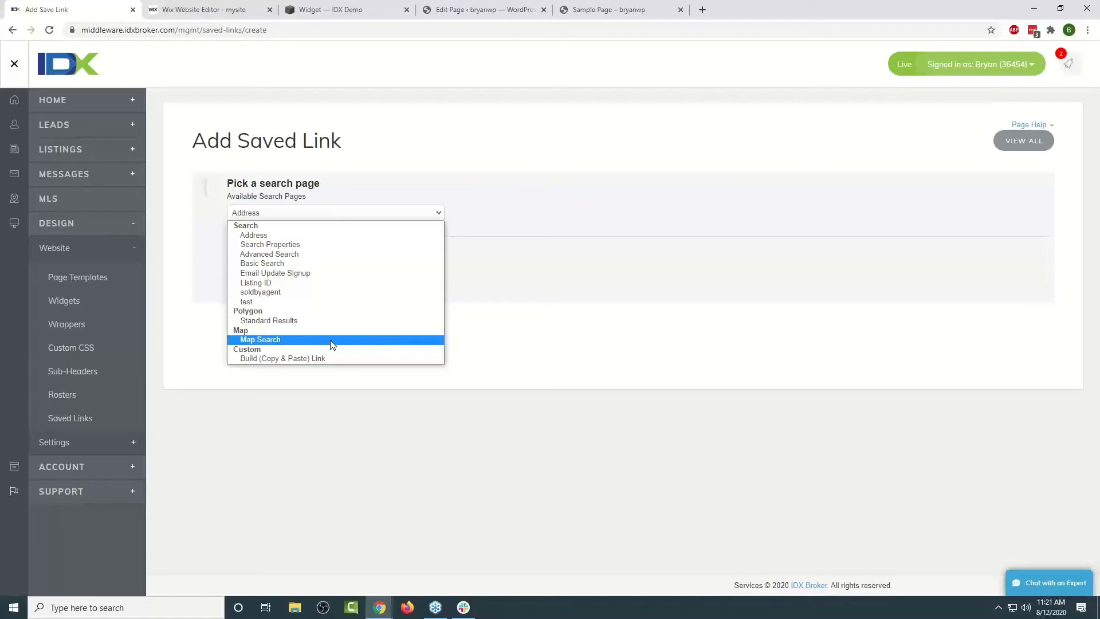
click(309, 255)
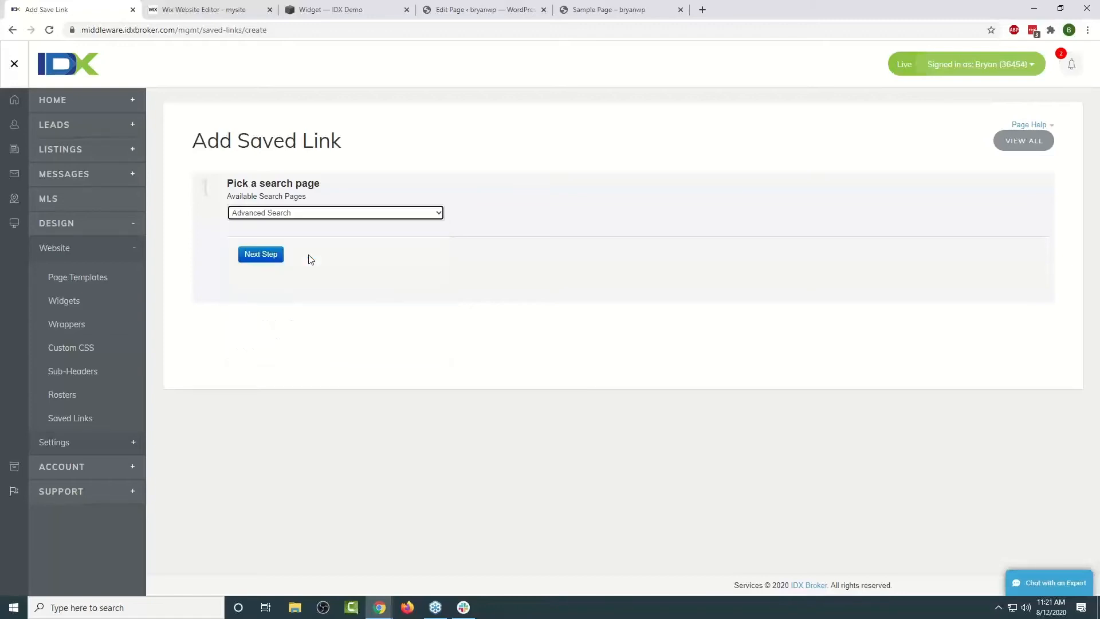
click(256, 255)
Set the saved link's market area to Northern Nevada Regional MLS and its property type to Lots and Land.
scroll(745, 275, down, 2)
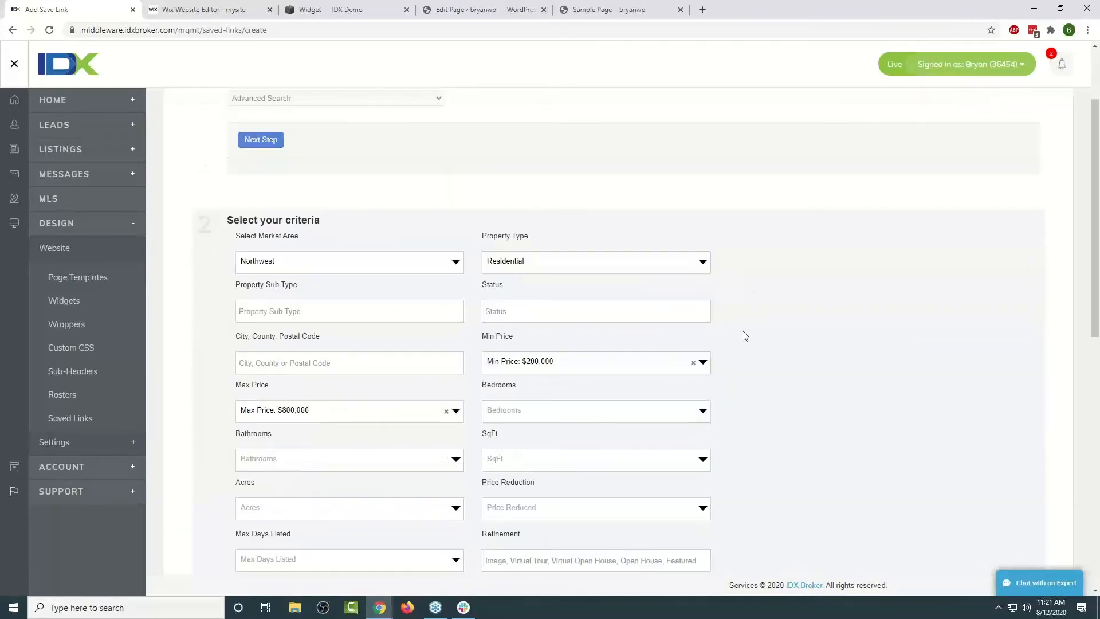
scroll(776, 285, down, 2)
scroll(737, 255, up, 1)
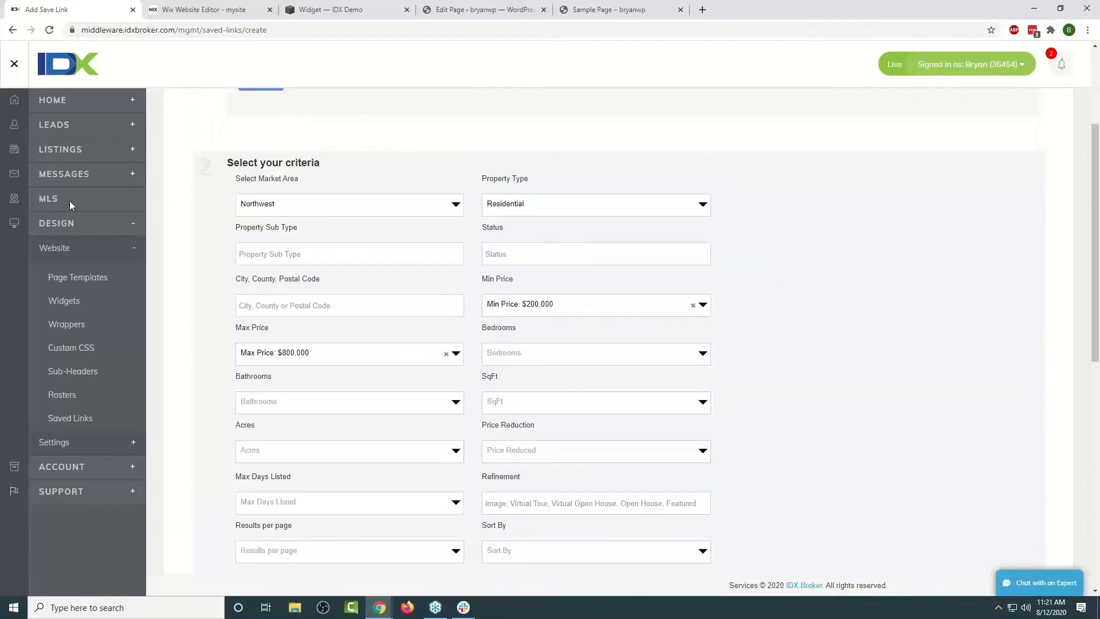
click(401, 212)
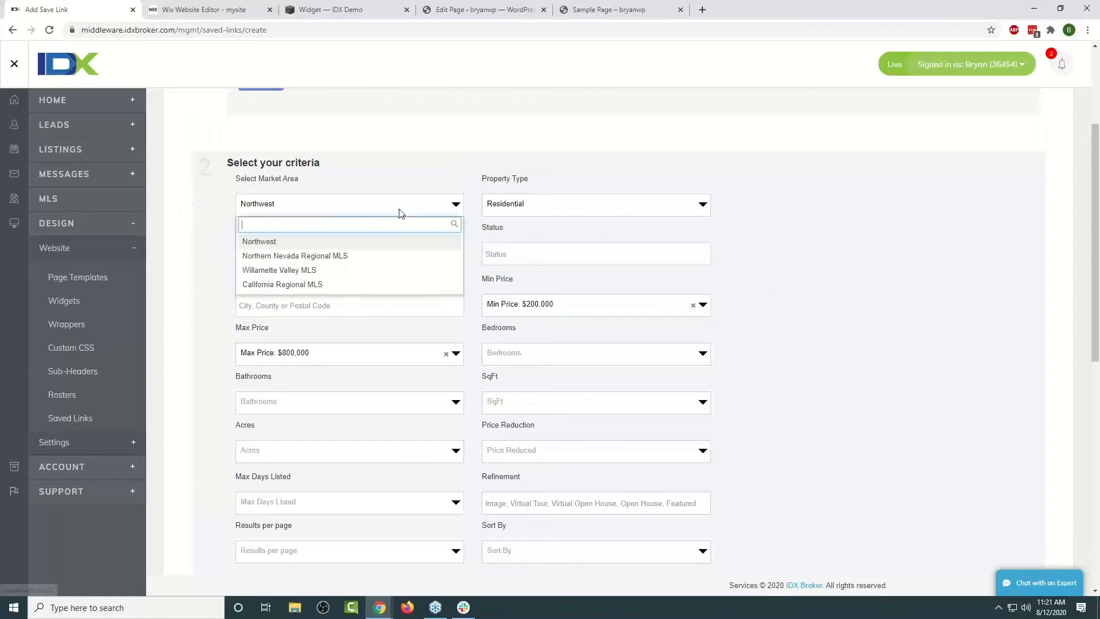
click(384, 256)
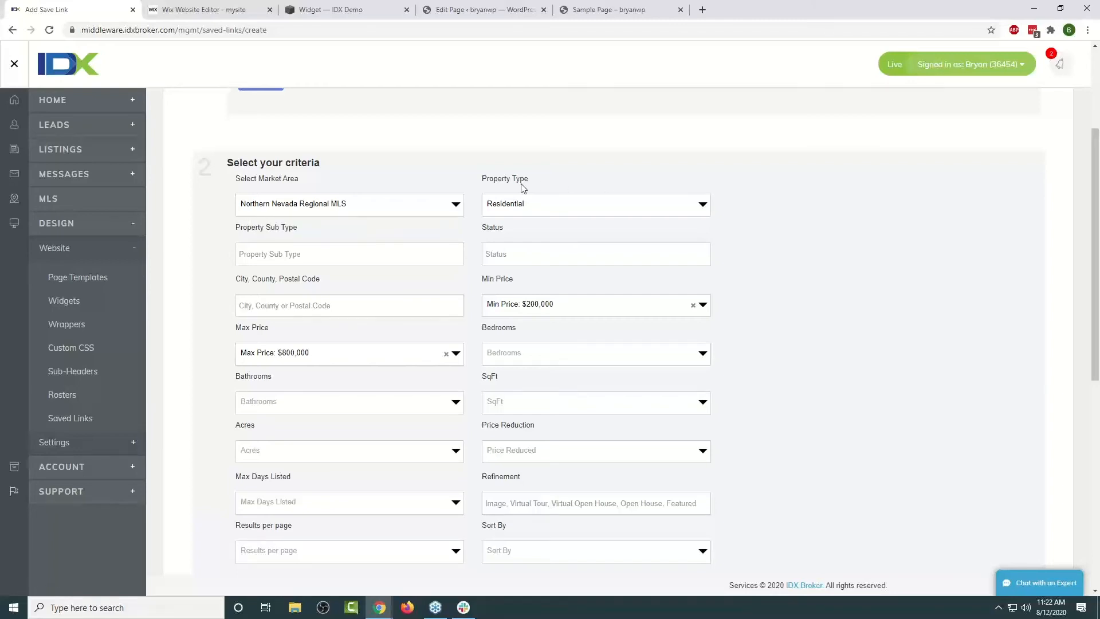
click(648, 206)
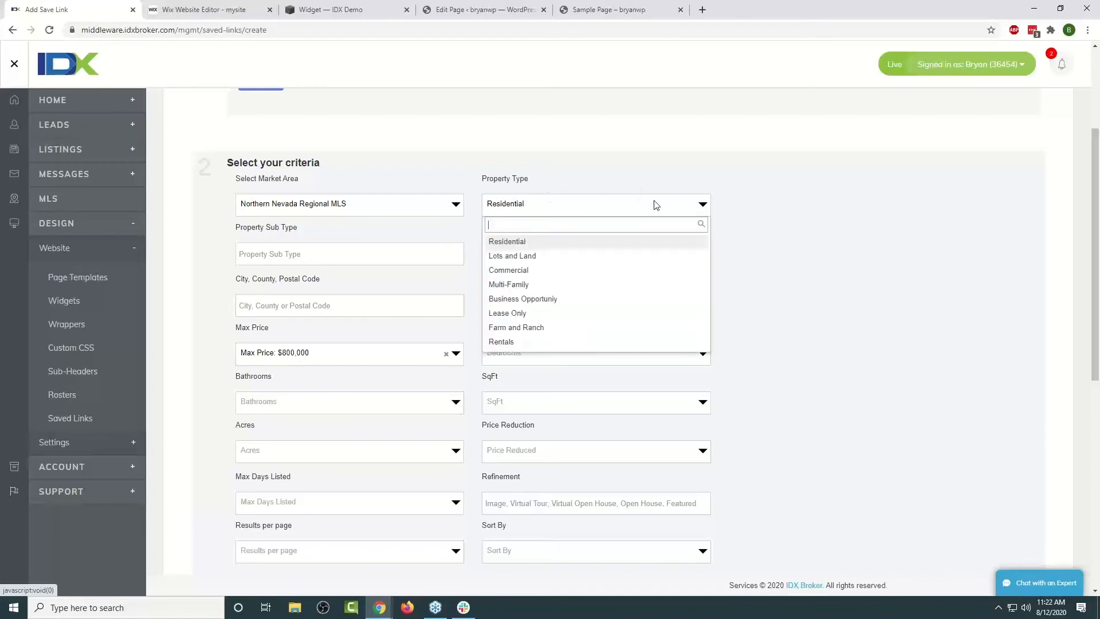
click(619, 257)
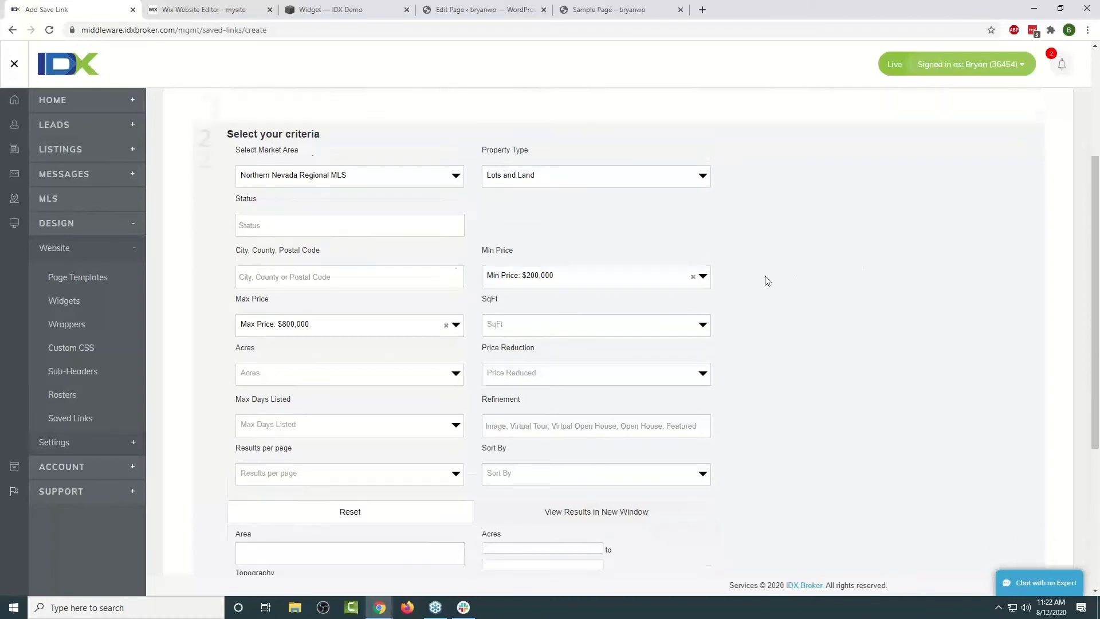
Replace the saved link's minimum price with $750,000.
scroll(767, 281, down, 2)
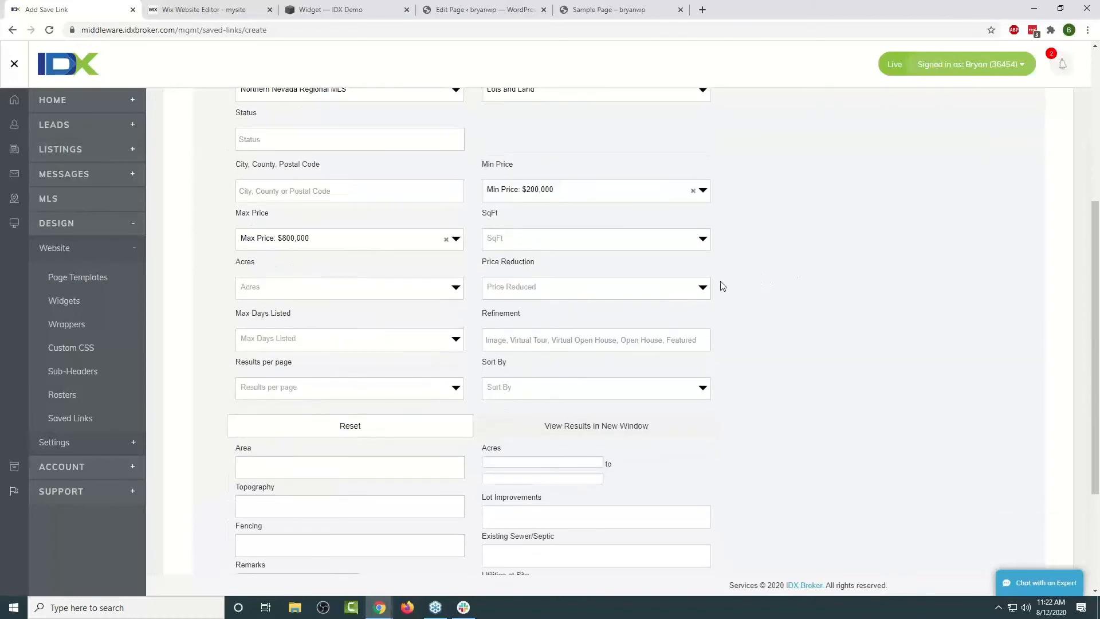
click(692, 192)
click(560, 190)
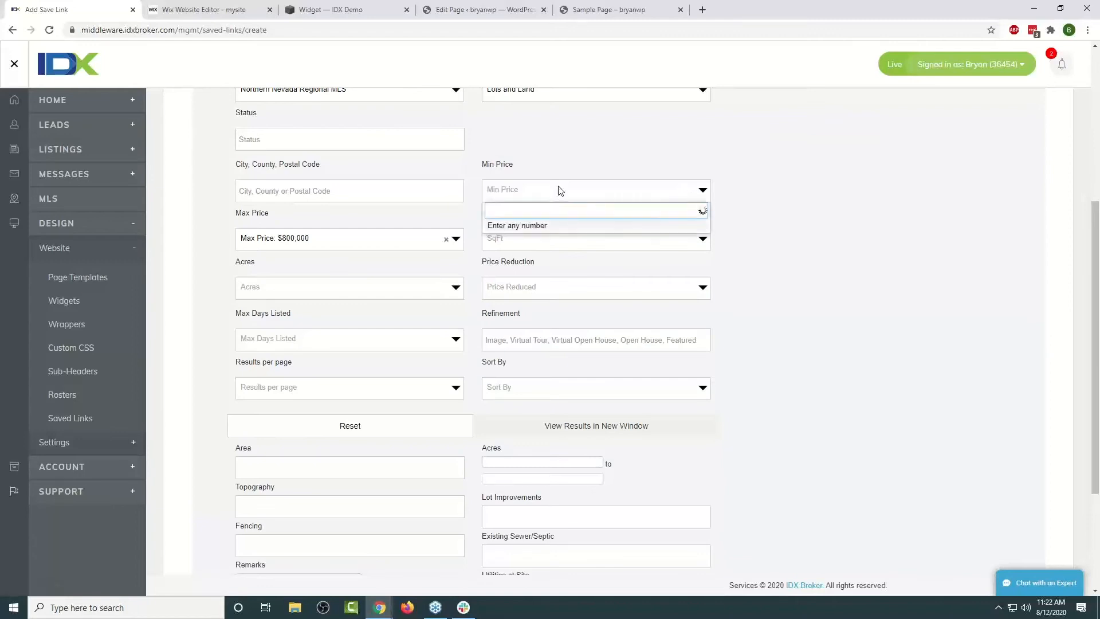
text(750000)
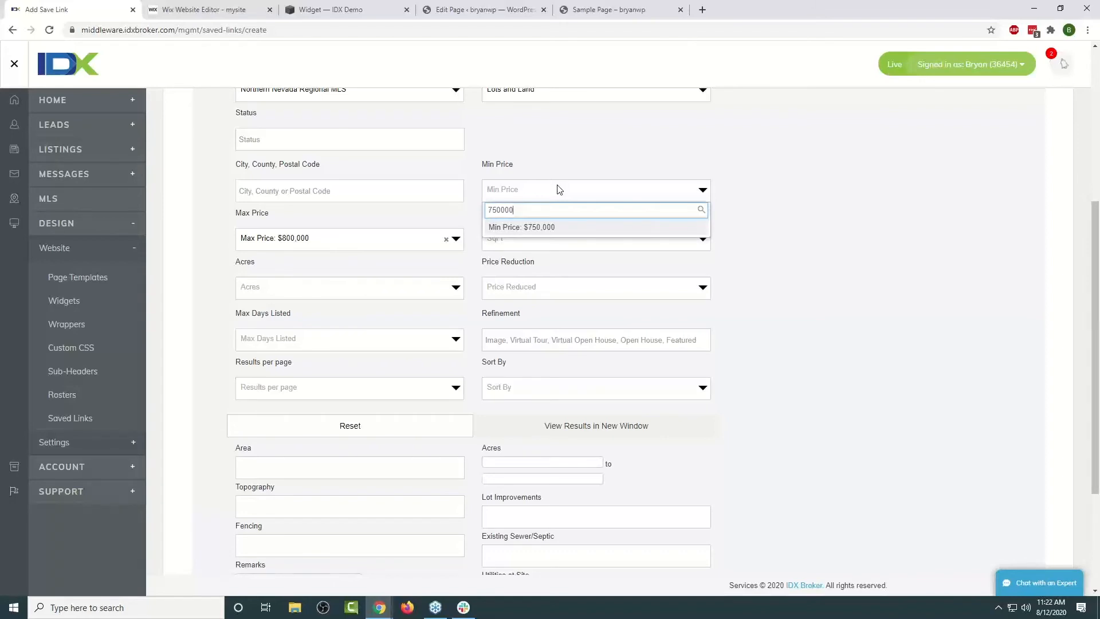
key(Return)
Set the saved link's maximum price to $6,000,000.
click(344, 246)
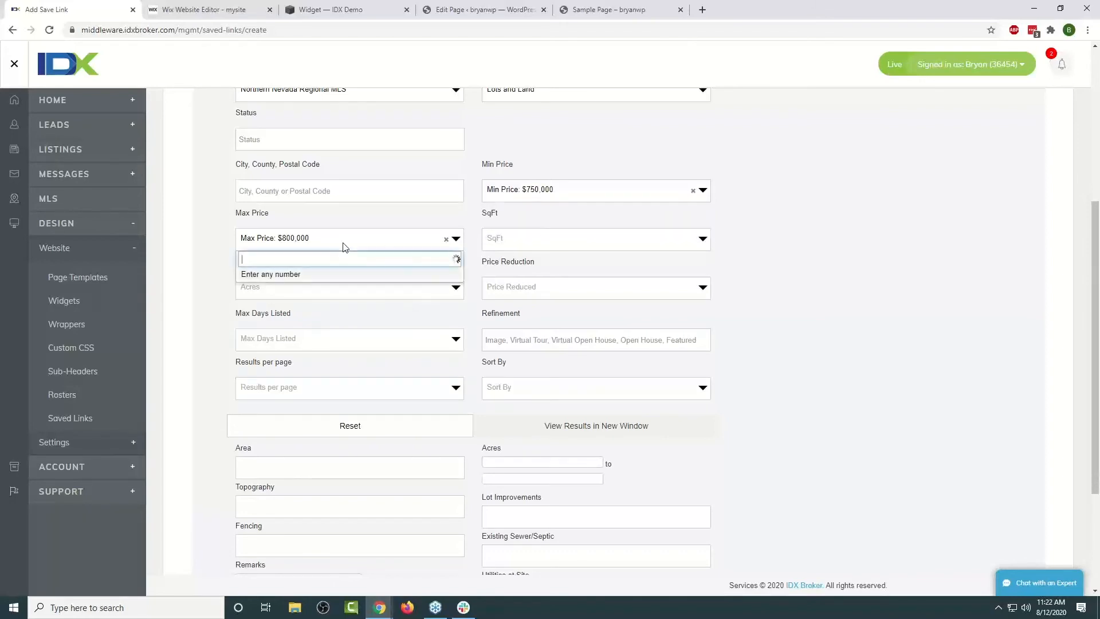
text(6,000,00)
text(0)
key(Return)
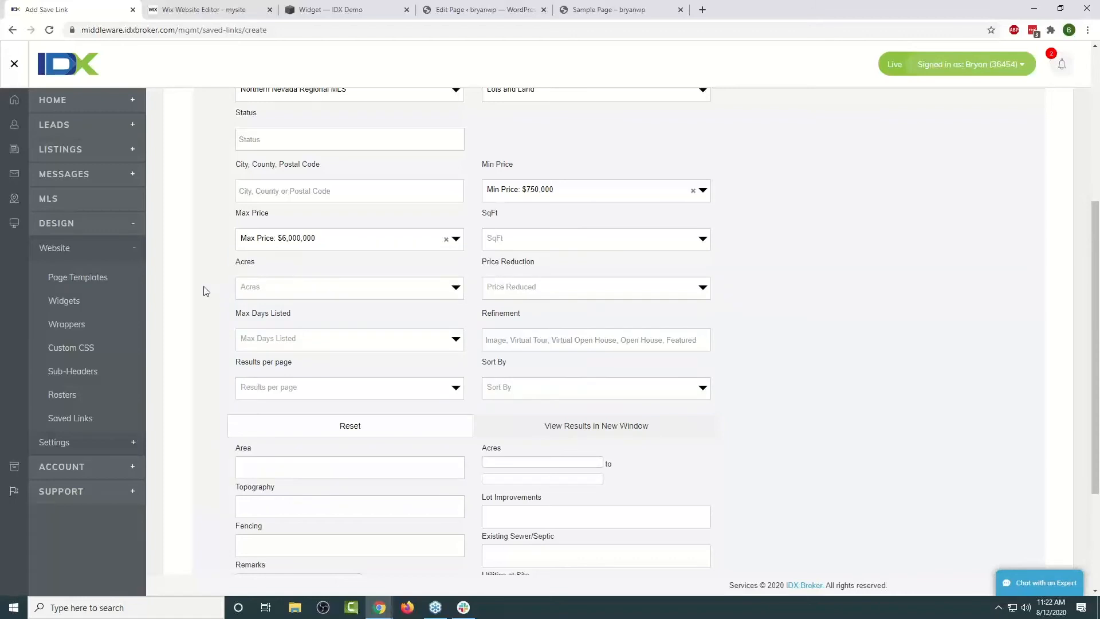
Limit the saved link's advanced criteria to lots from 5 to 30 acres.
scroll(206, 289, down, 1)
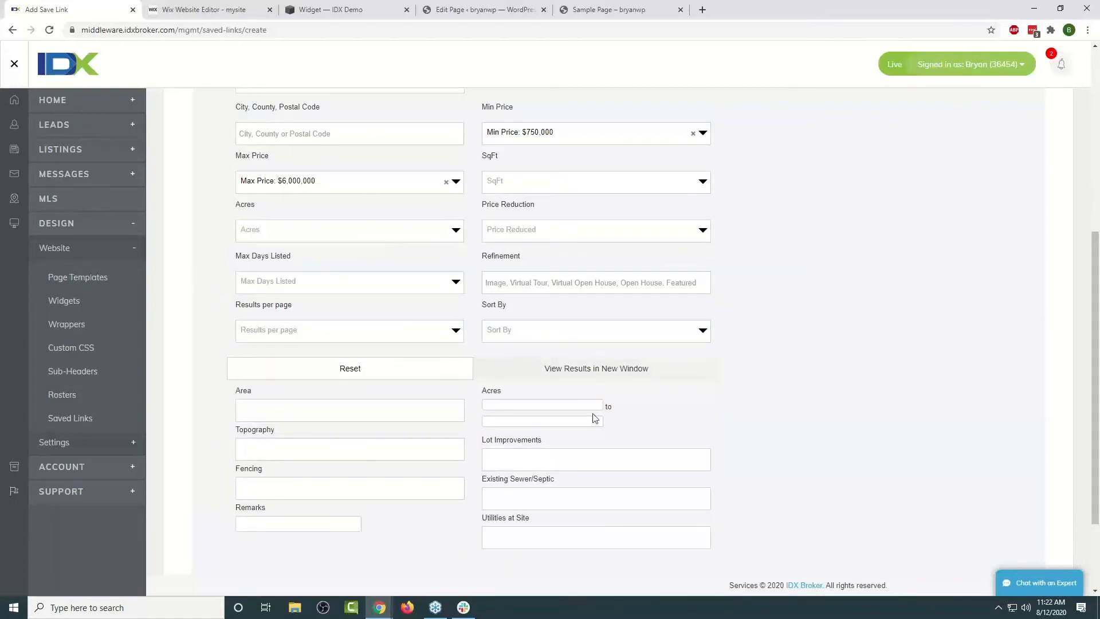
click(500, 404)
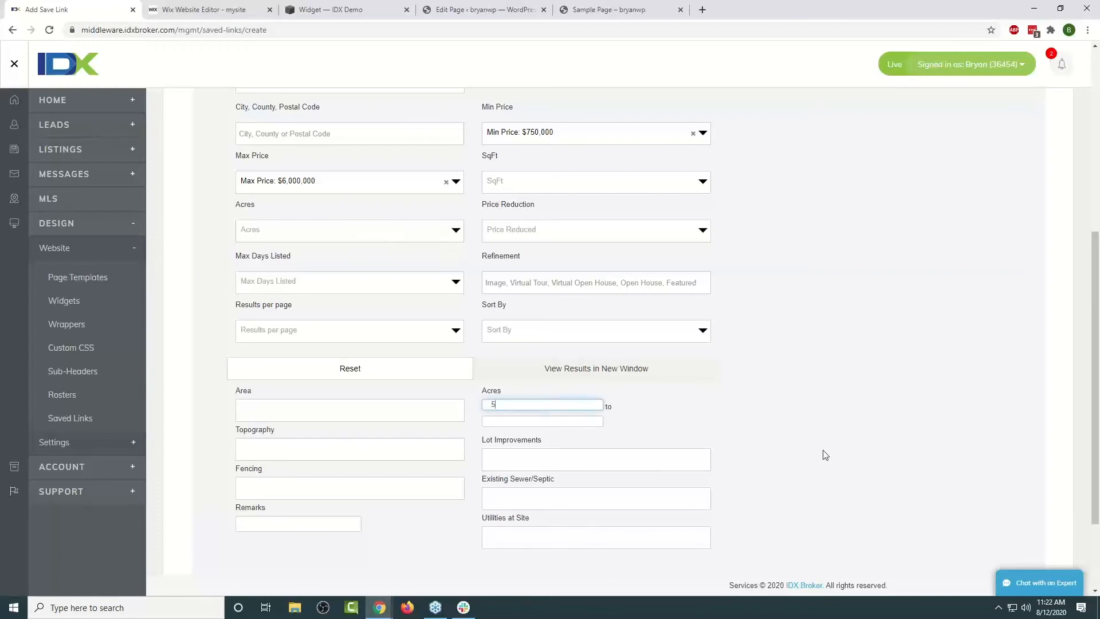
click(564, 420)
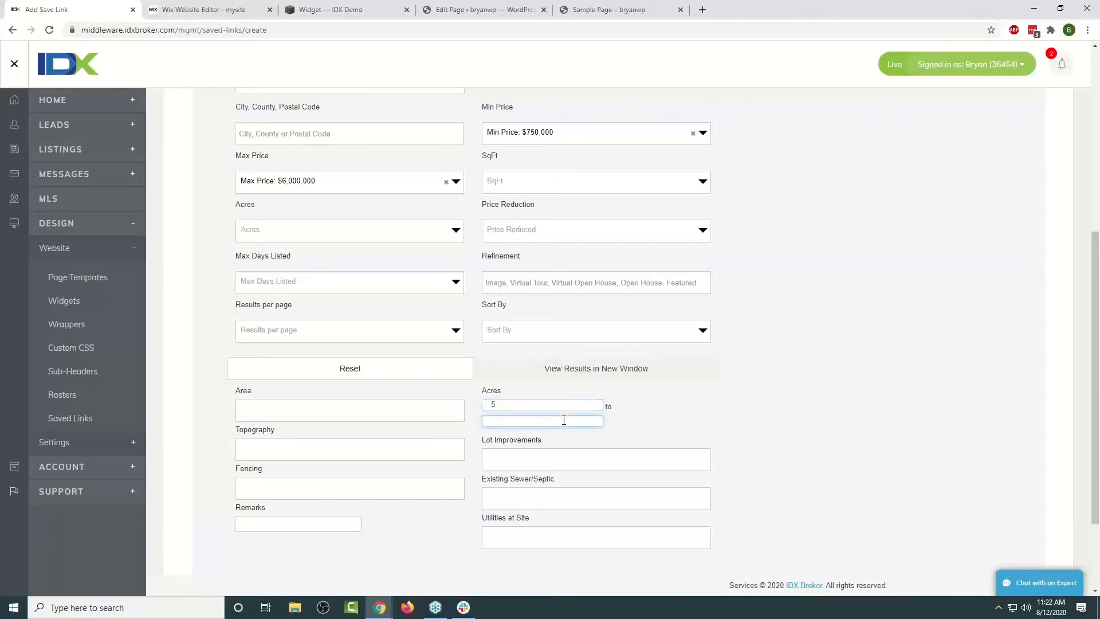
text(30)
click(843, 393)
scroll(839, 395, up, 2)
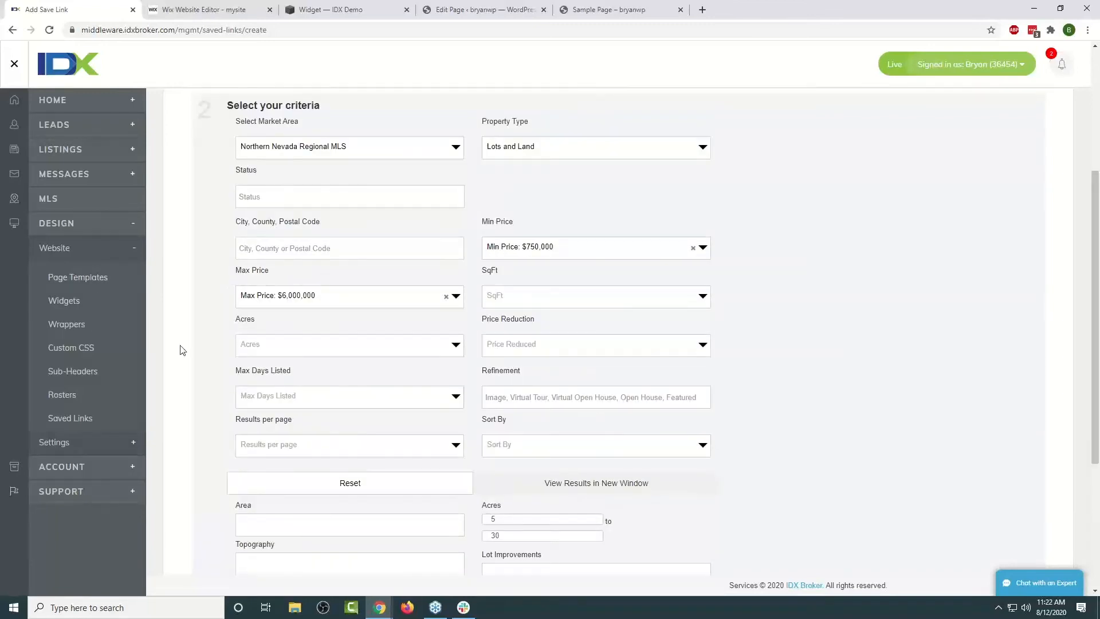
Proceed to the naming section, title the search page Land, and save it to the managed saved links.
scroll(185, 342, down, 3)
scroll(186, 341, down, 2)
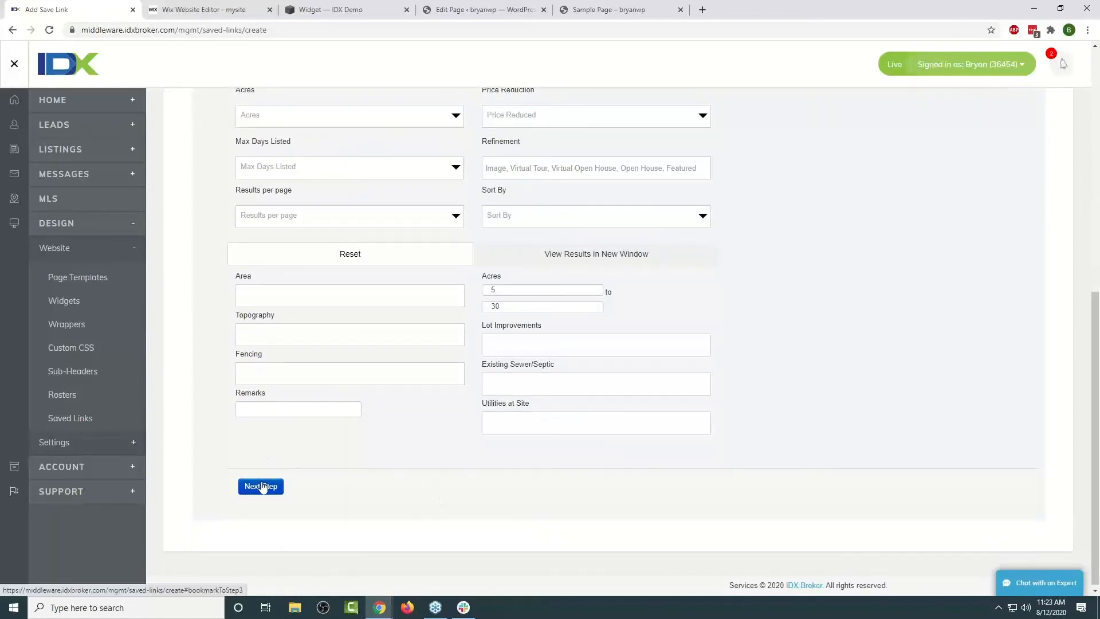
click(261, 487)
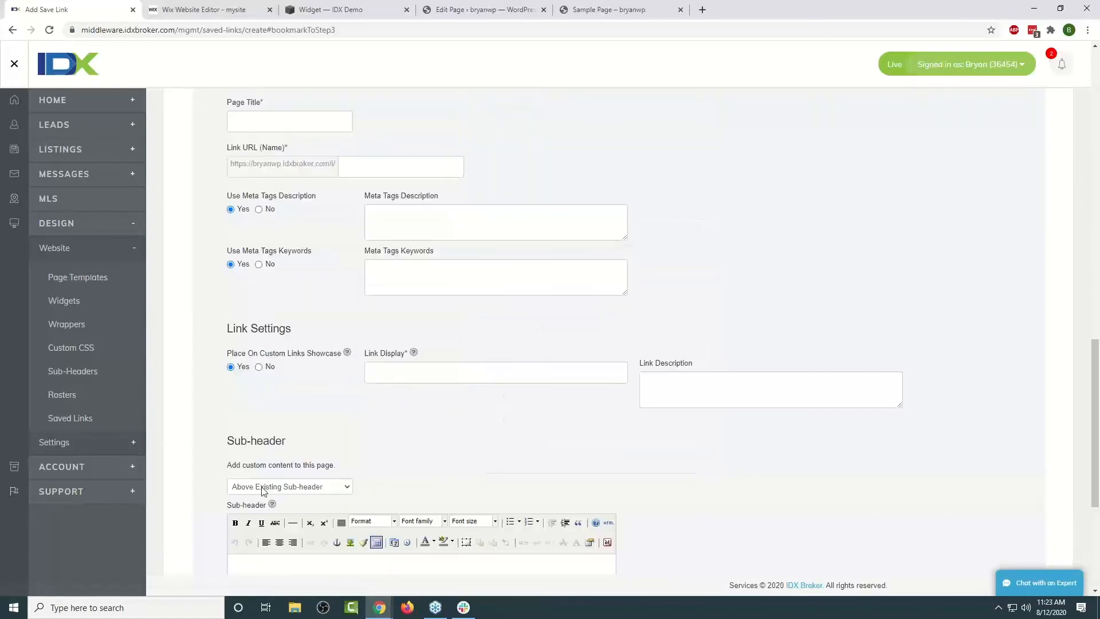
text(Land)
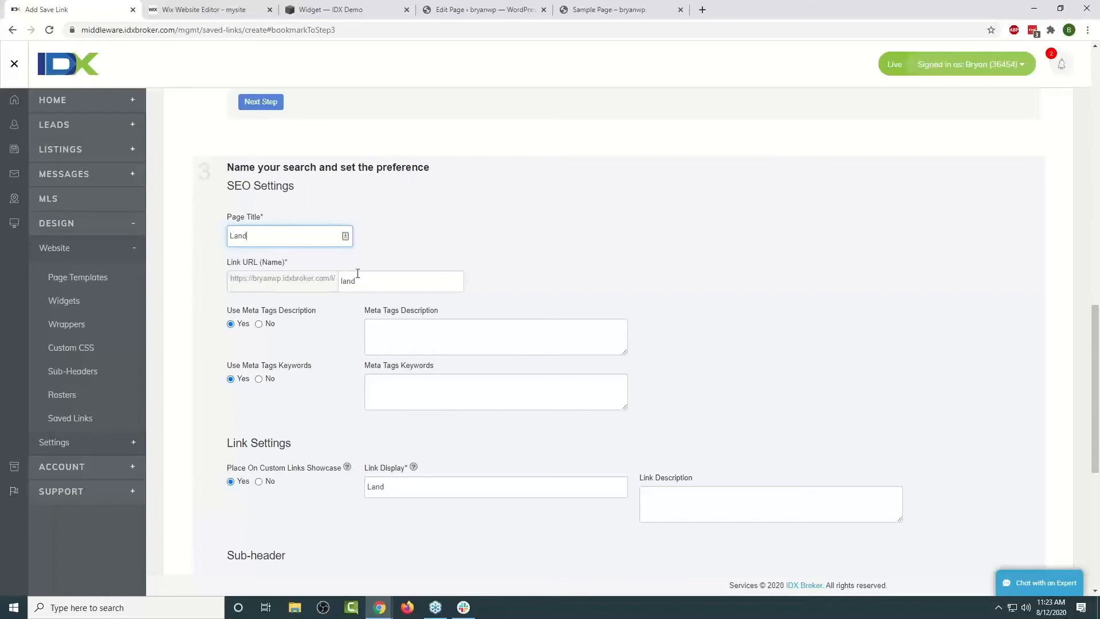
scroll(917, 344, down, 6)
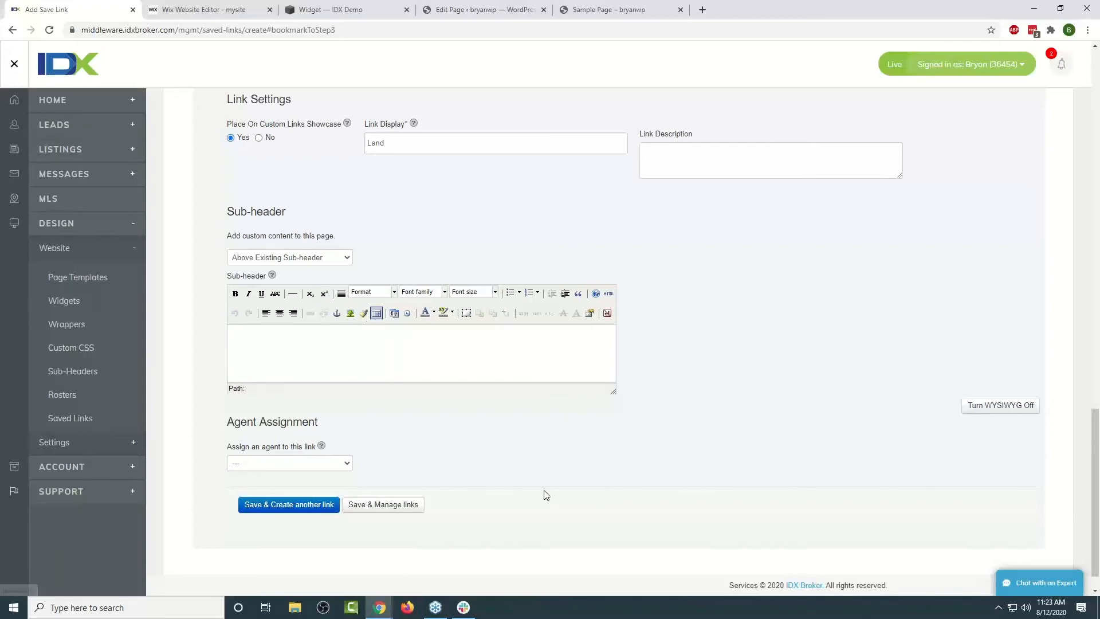
click(392, 512)
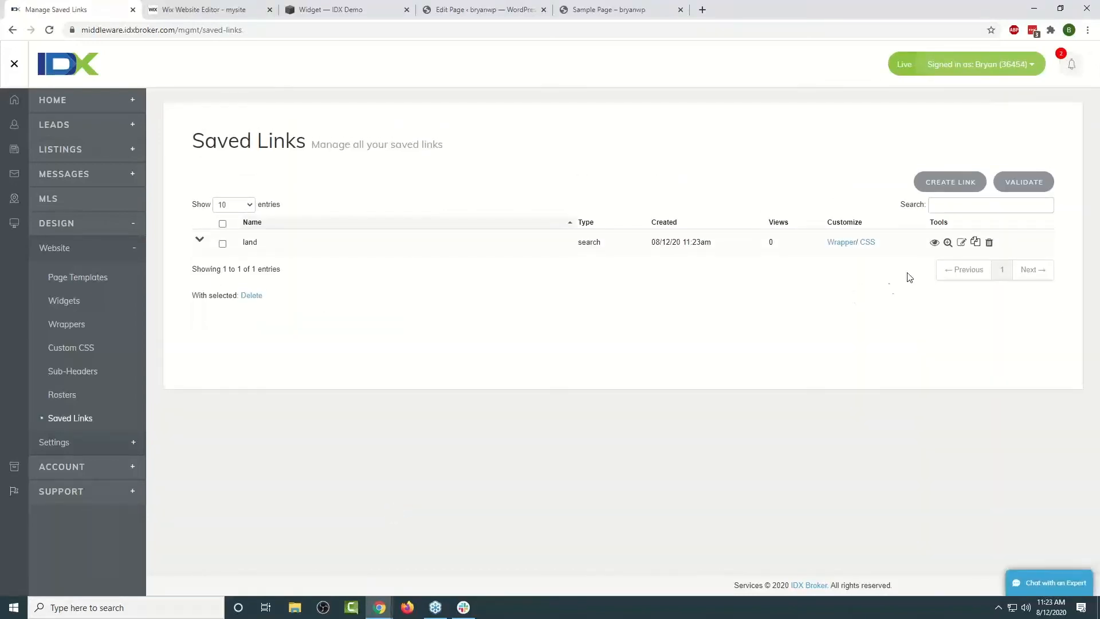
View the saved land link's live page and examine its map and listing results.
click(936, 245)
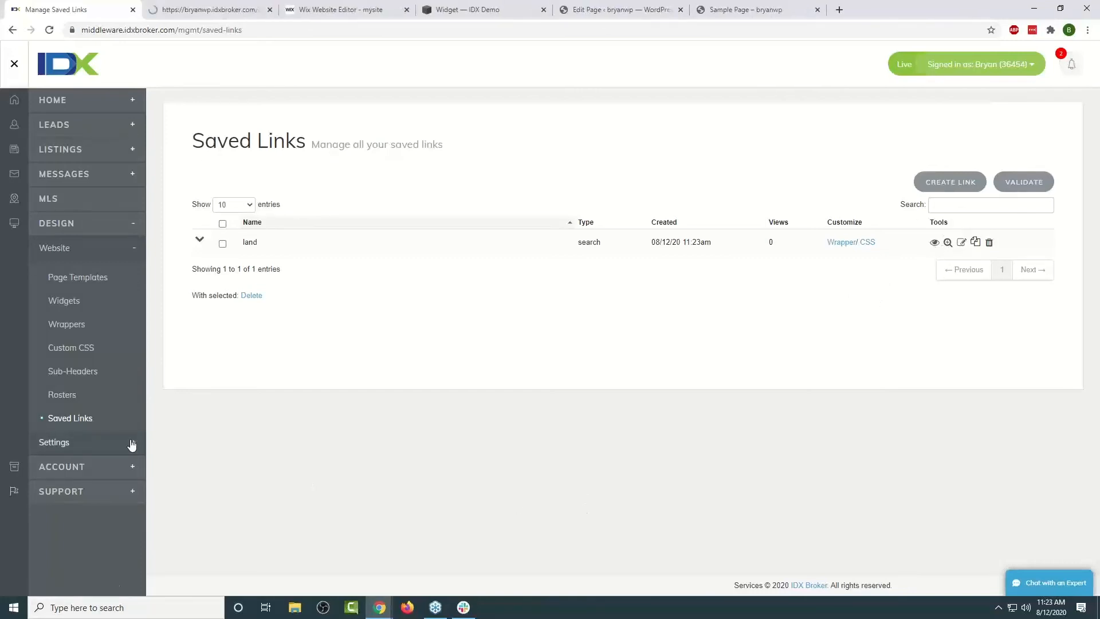
key(ctrl+Tab)
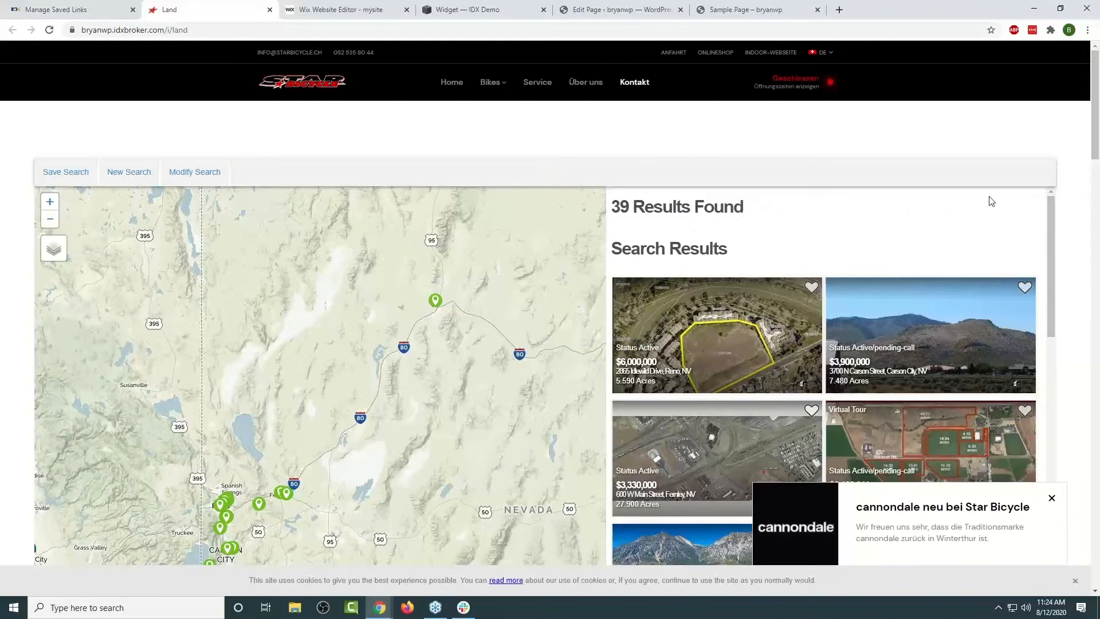
scroll(992, 201, down, 1)
scroll(888, 349, up, 1)
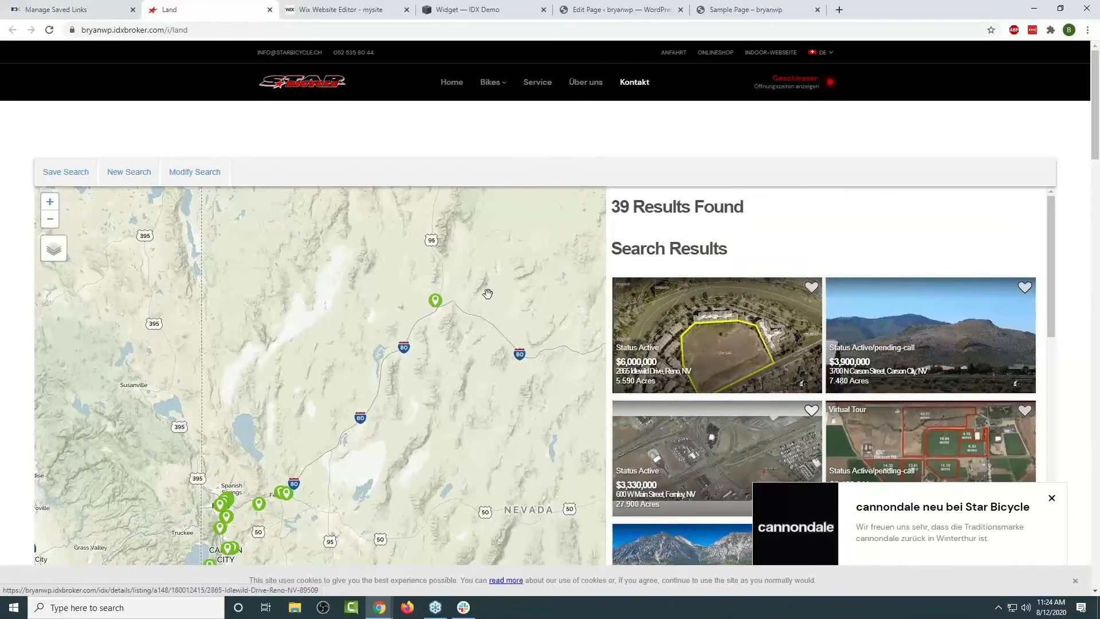
scroll(713, 369, down, 1)
scroll(778, 405, down, 1)
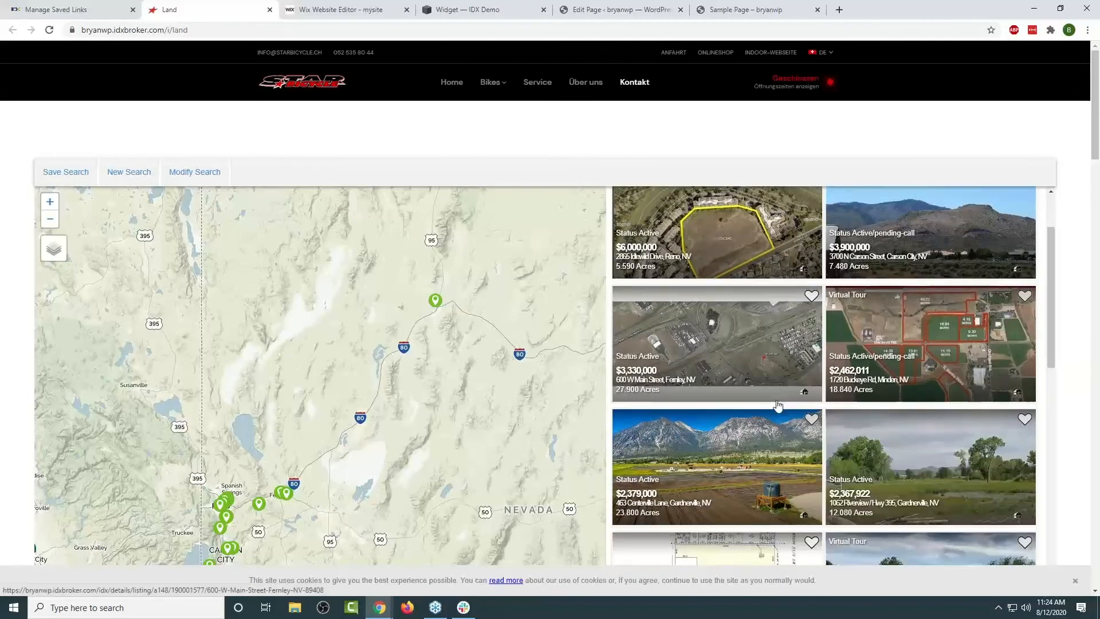
scroll(779, 405, down, 10)
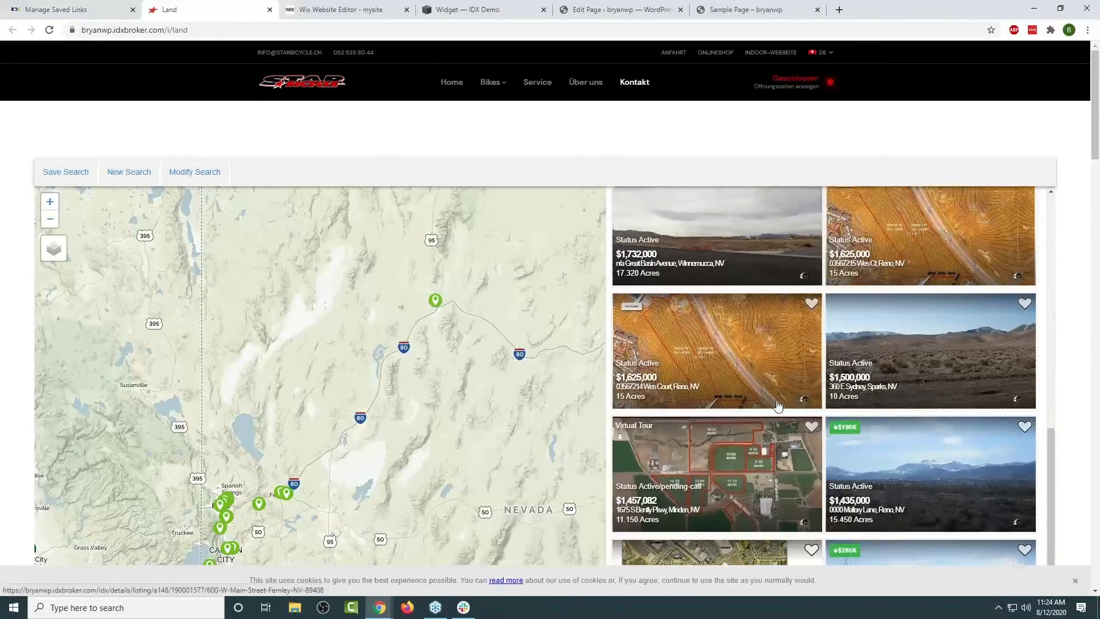
scroll(778, 405, up, 10)
scroll(194, 179, down, 1)
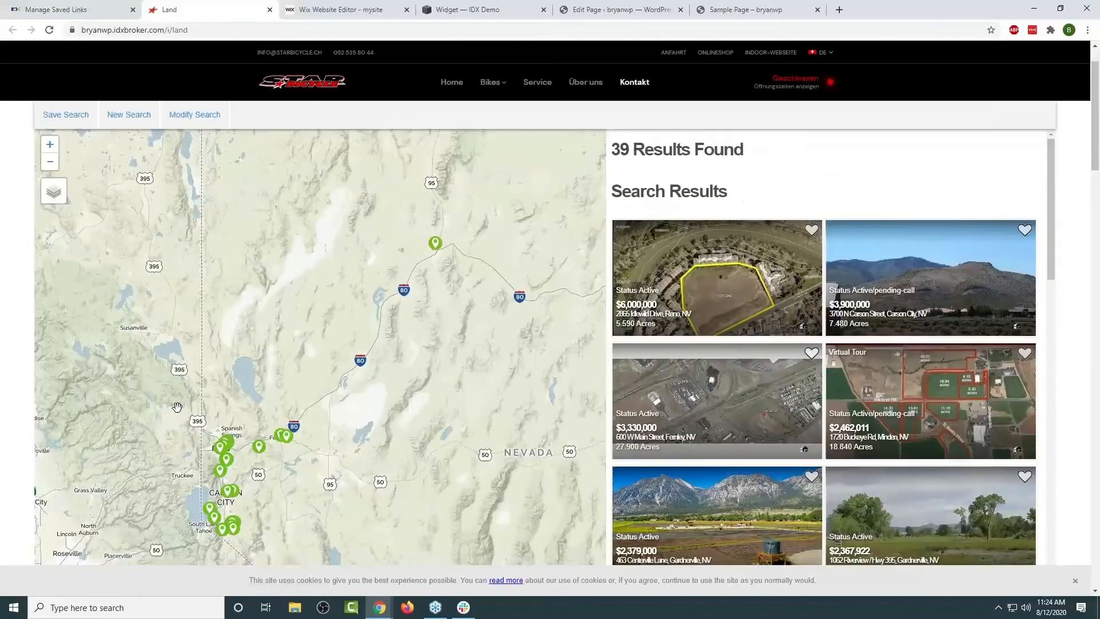
scroll(463, 228, up, 1)
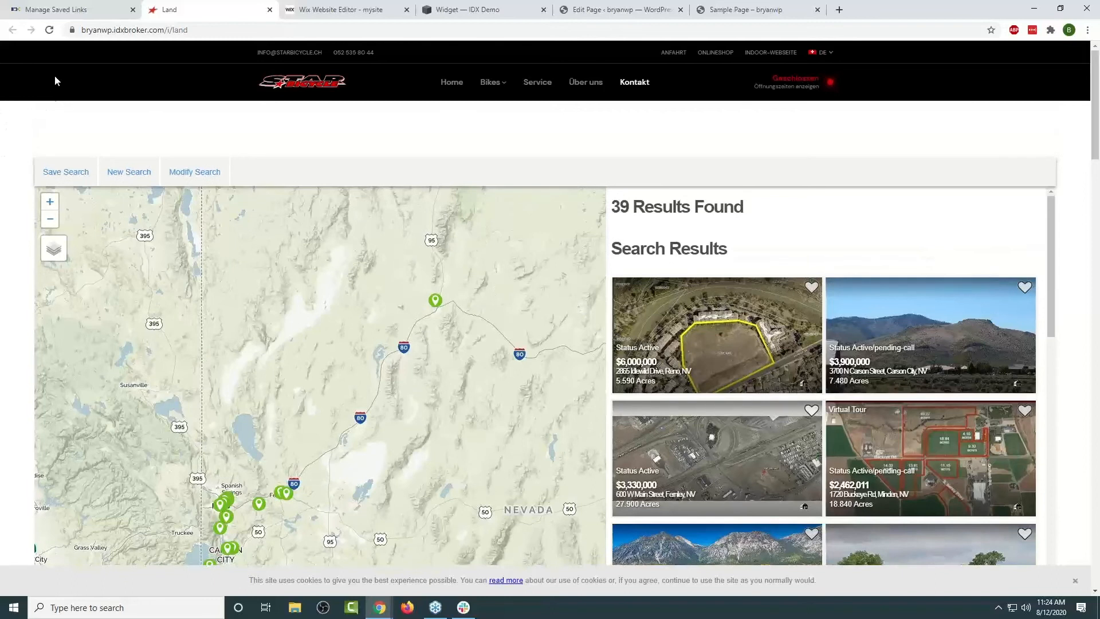
Copy the Land results page's web address and switch to the Wix editor.
click(84, 33)
key(ctrl+c)
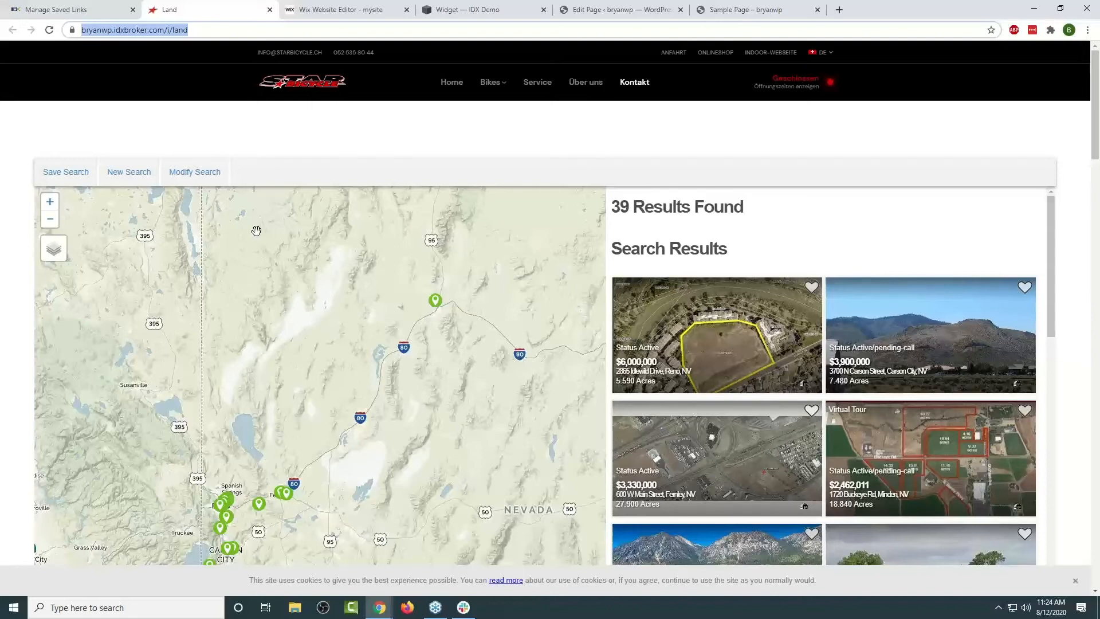
click(361, 8)
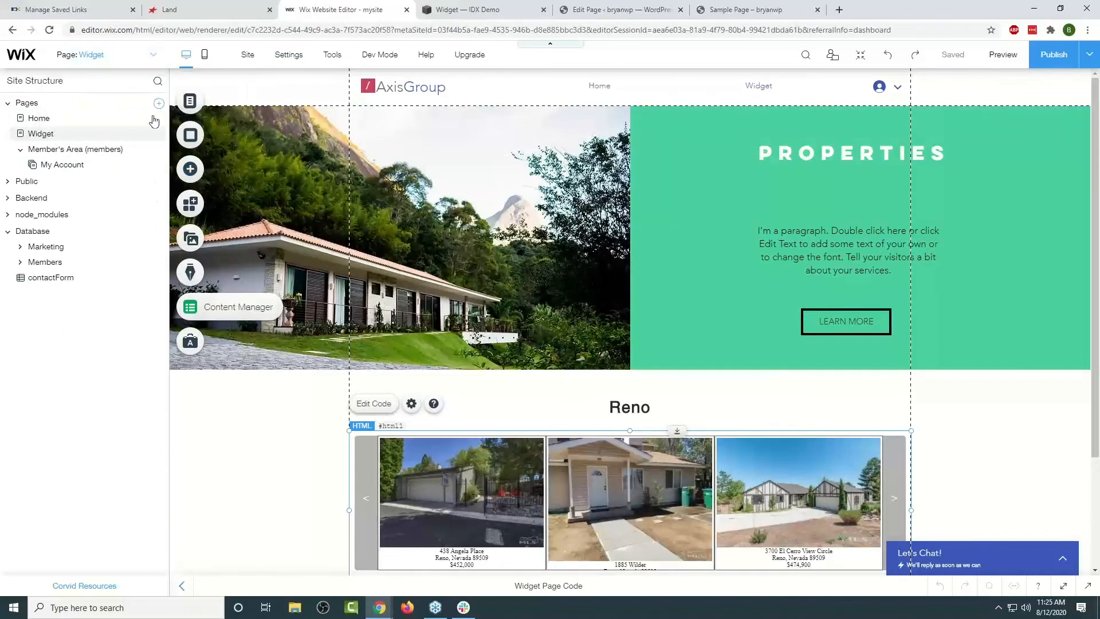
Add a new page to the Wix site and open its settings.
mouse_move(159, 109)
click(160, 105)
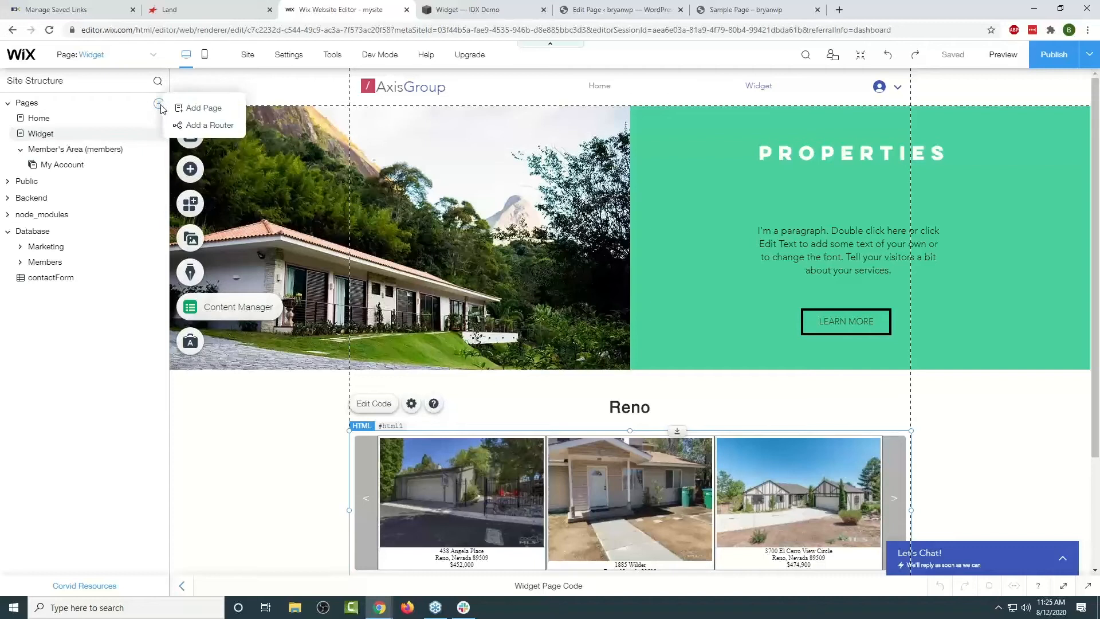
click(203, 109)
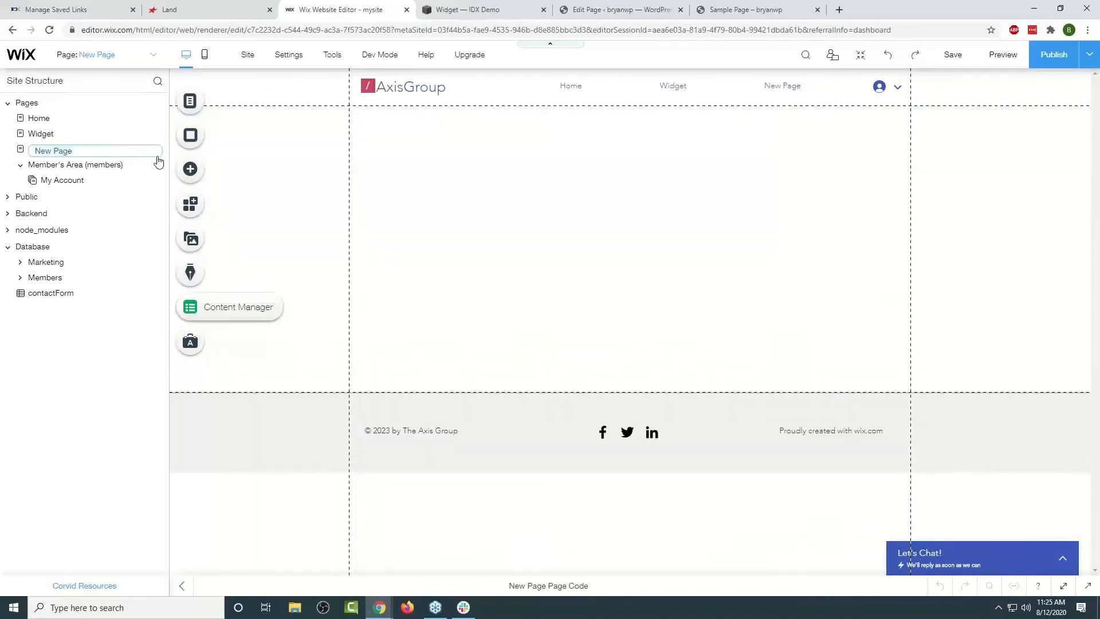
key(Return)
click(159, 151)
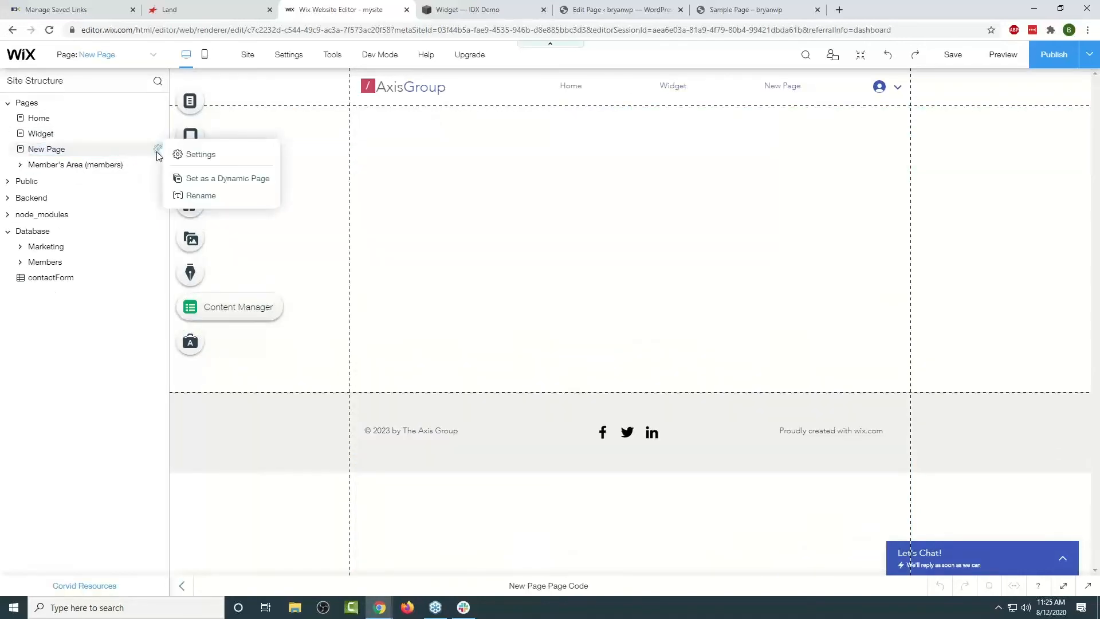
click(189, 154)
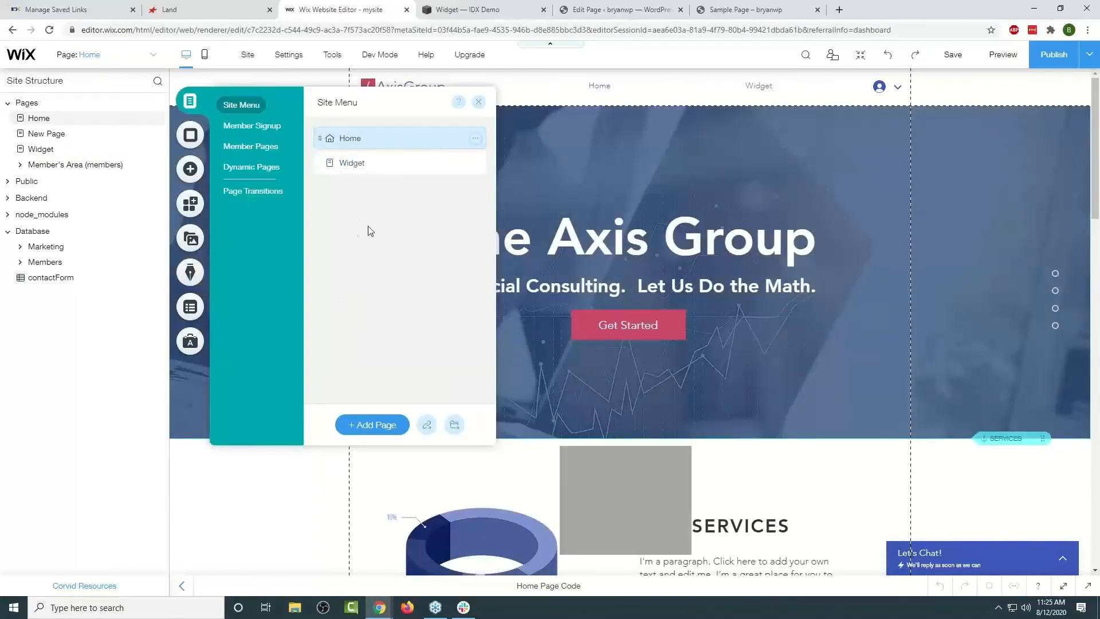
Add a site menu link to the copied web address, set to open in a new window, and name it Land.
click(427, 425)
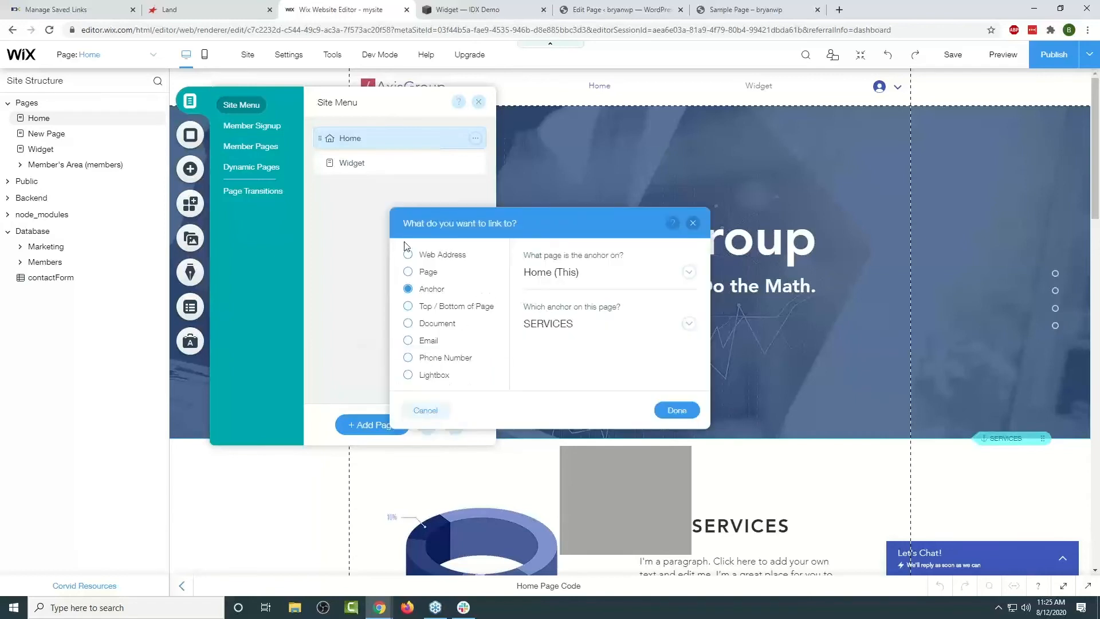
click(431, 256)
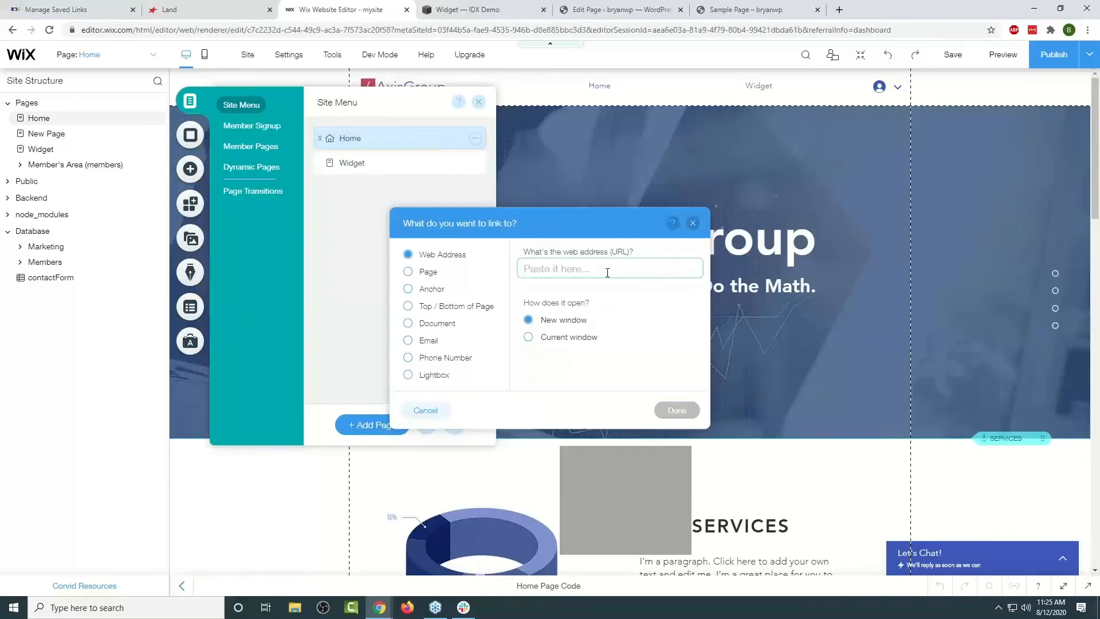
key(ctrl+v)
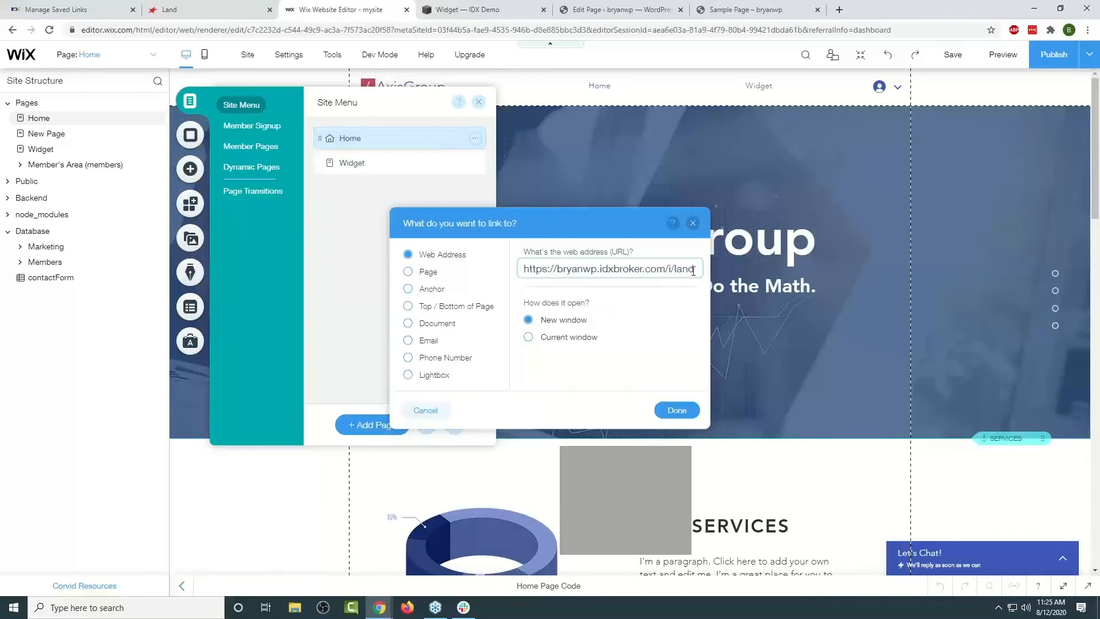
click(676, 410)
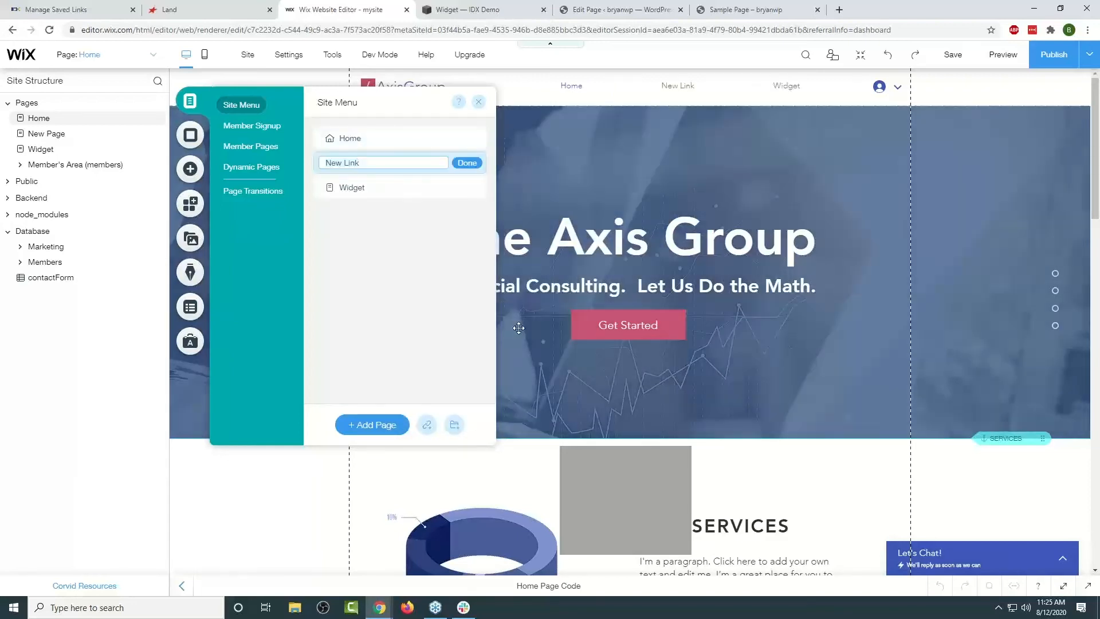
text(L)
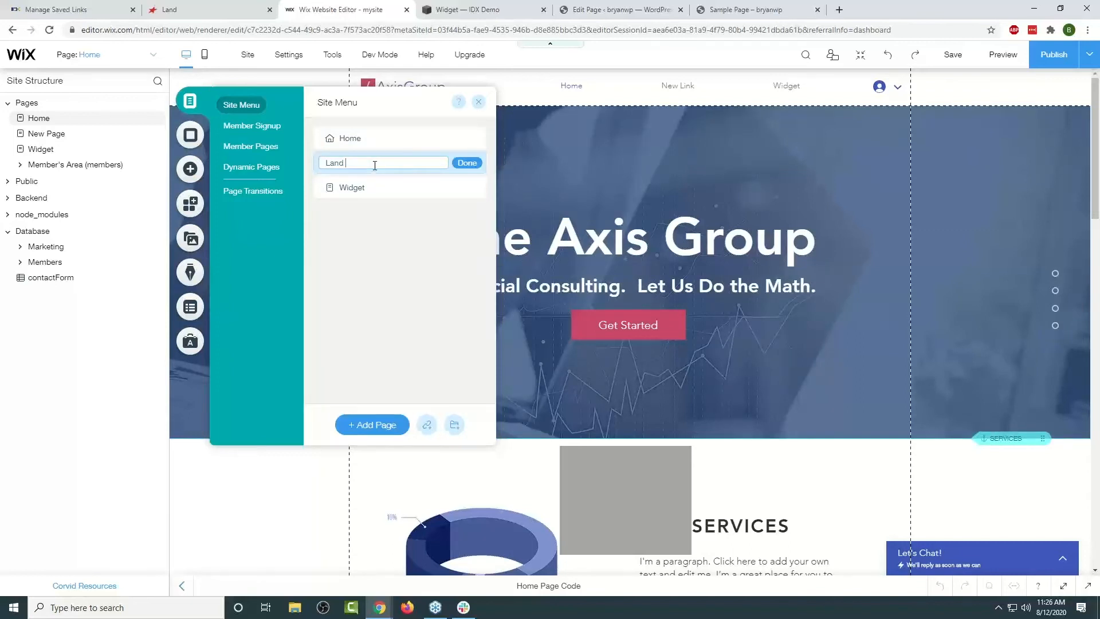
text(and)
click(471, 163)
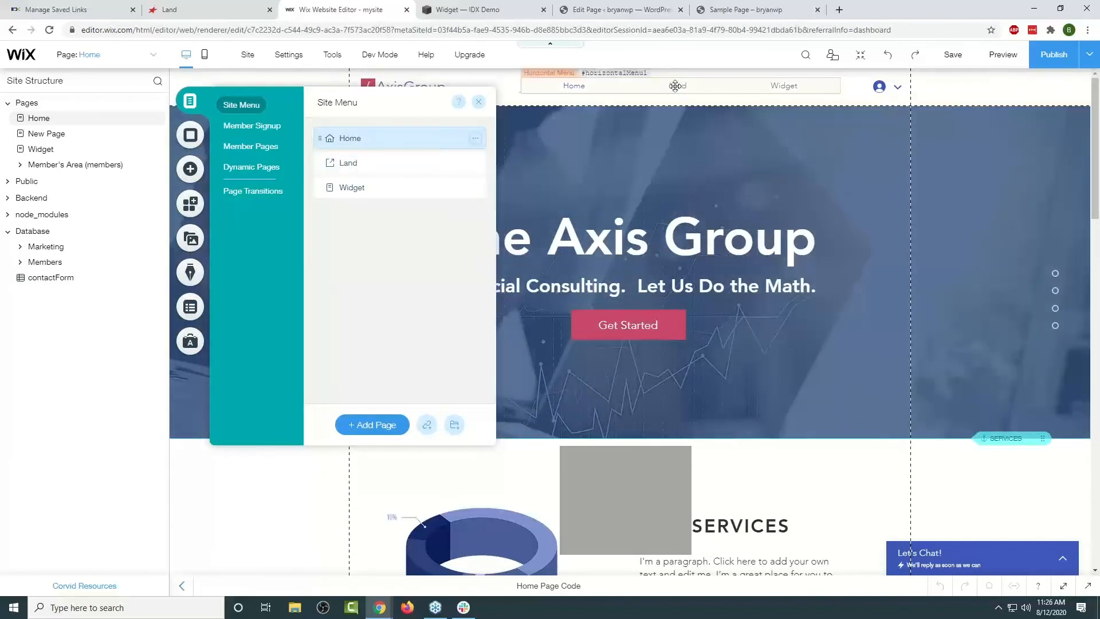
Preview the Wix site, test the Land menu link, look over the results page, and close its browser tab.
click(482, 104)
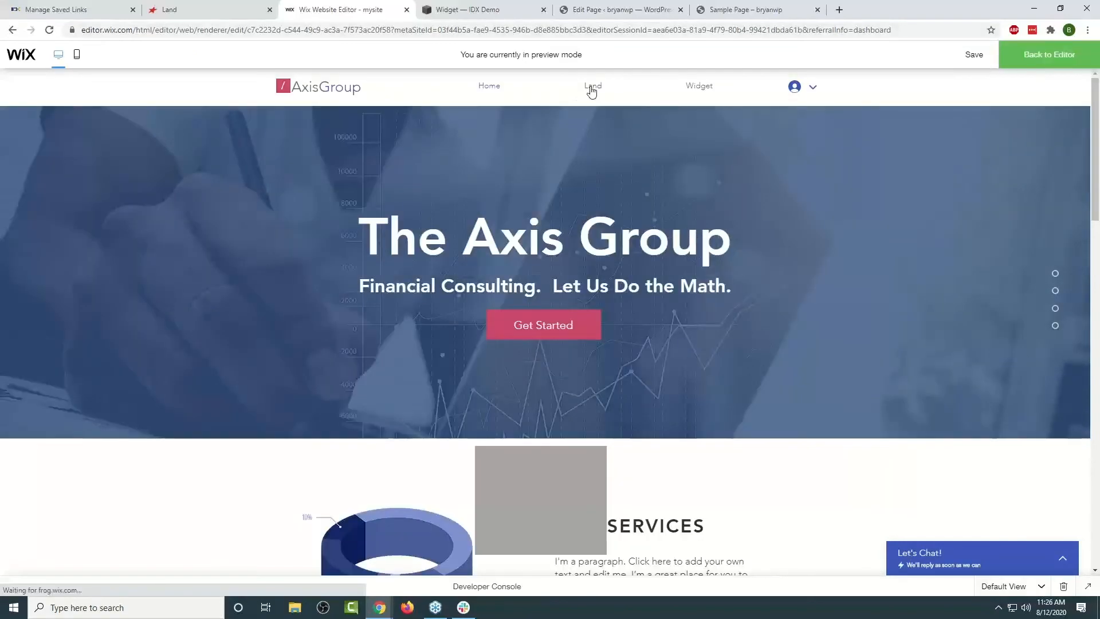
click(592, 90)
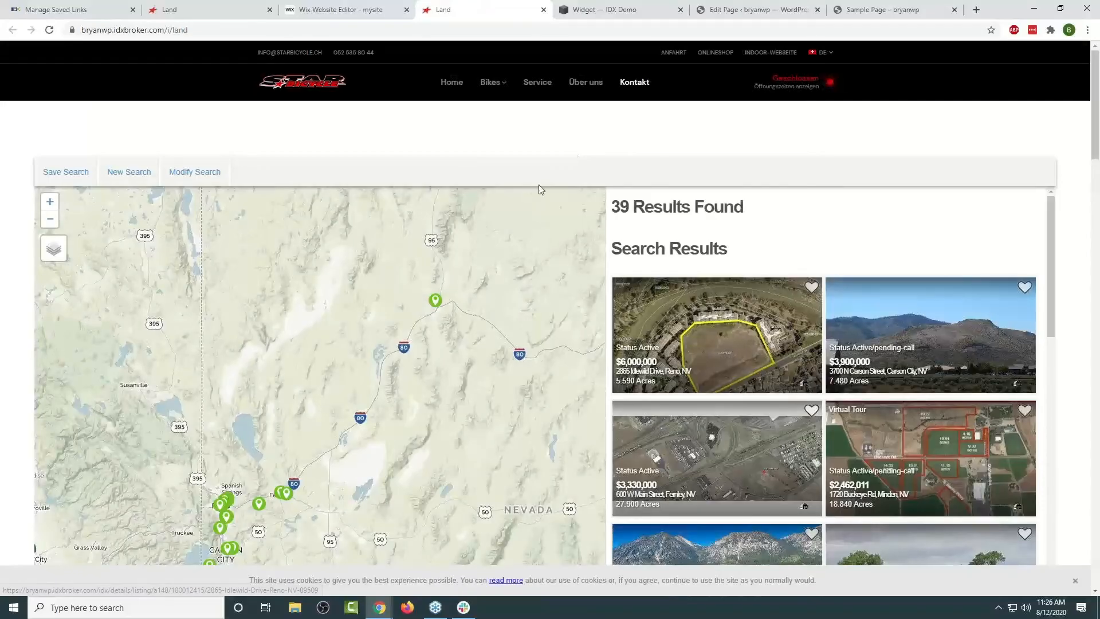
scroll(540, 188, down, 2)
scroll(516, 243, up, 2)
scroll(514, 244, down, 2)
scroll(514, 245, up, 2)
click(544, 10)
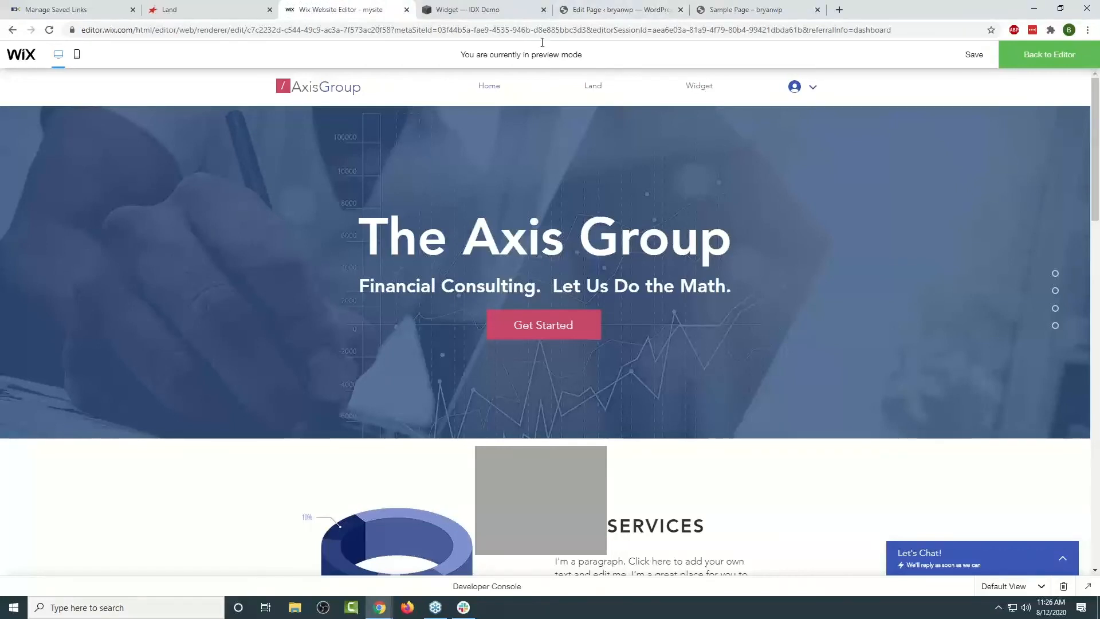
click(428, 7)
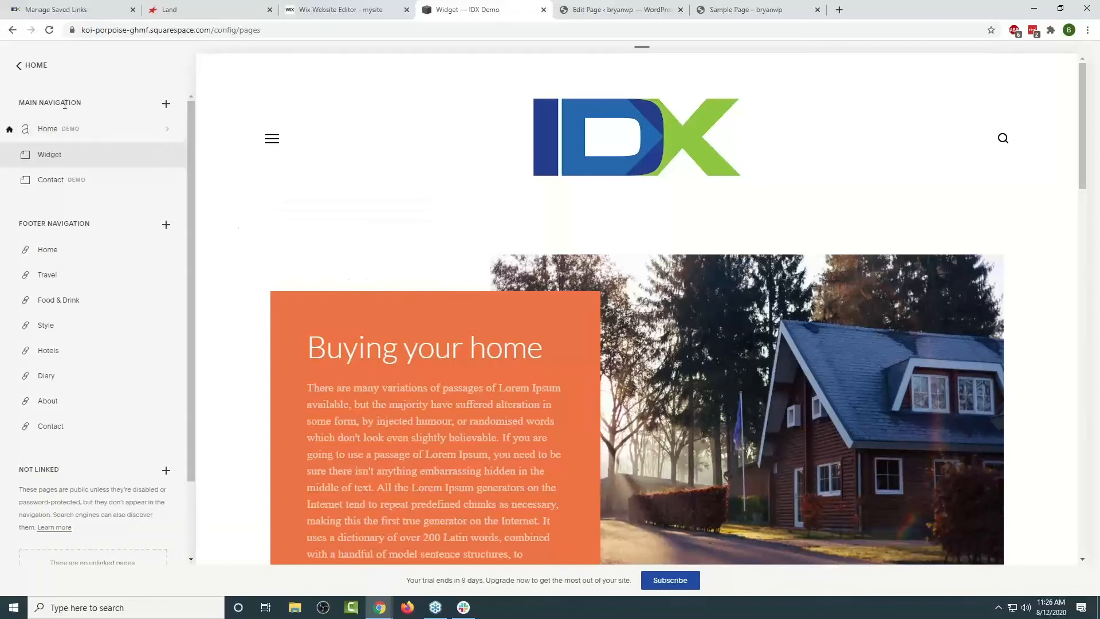
click(166, 105)
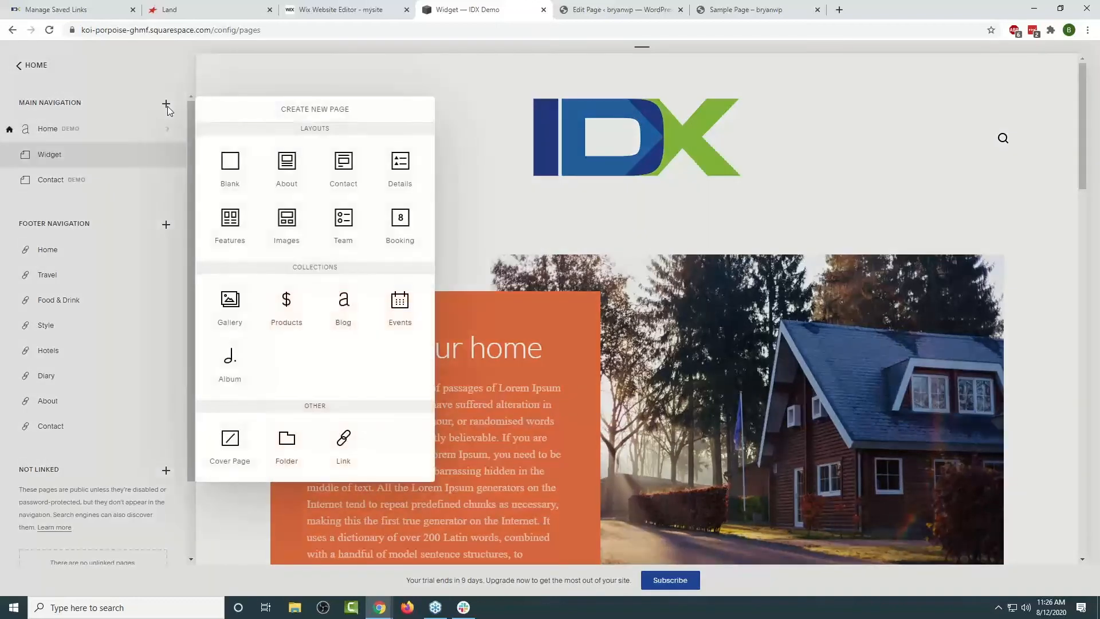
click(344, 455)
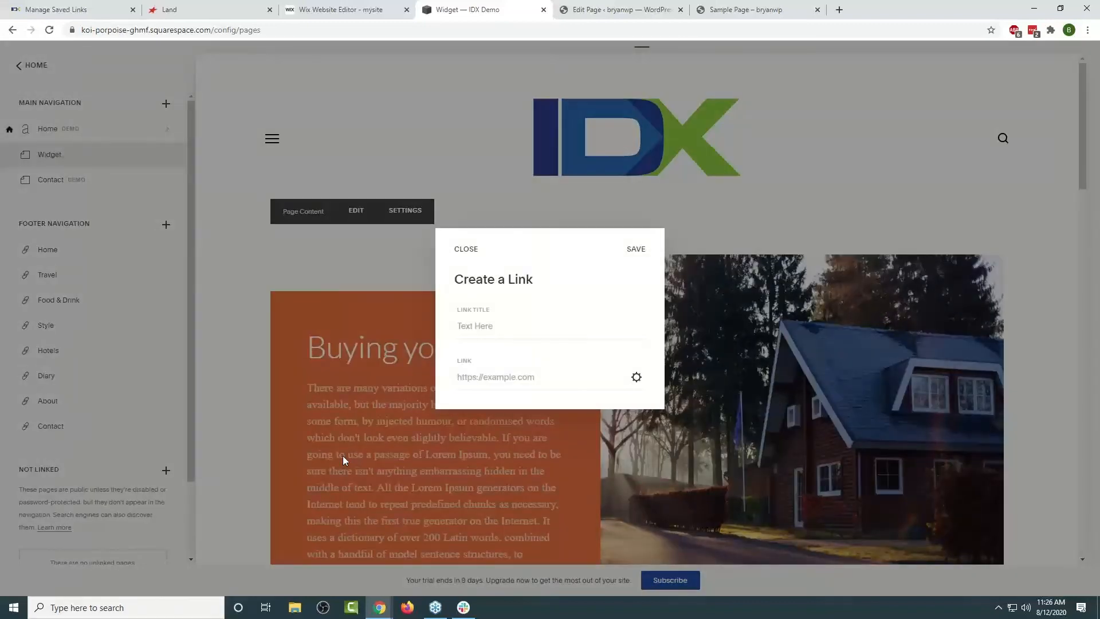
click(489, 380)
text(https://bryanwp.idxbroker.com/i/land)
click(521, 325)
text(Land)
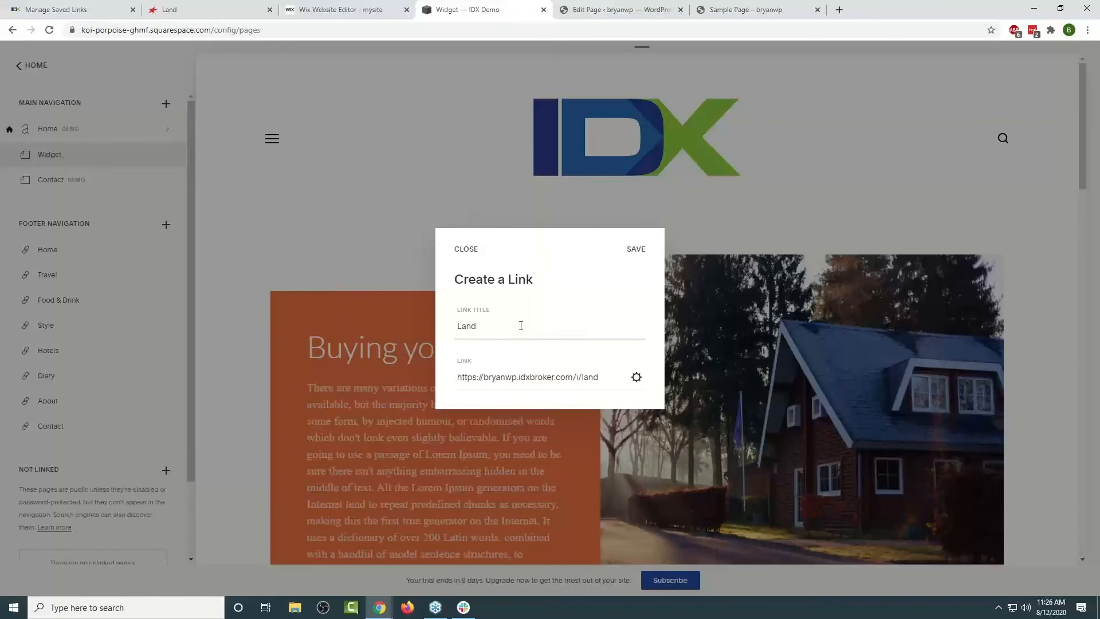
click(635, 250)
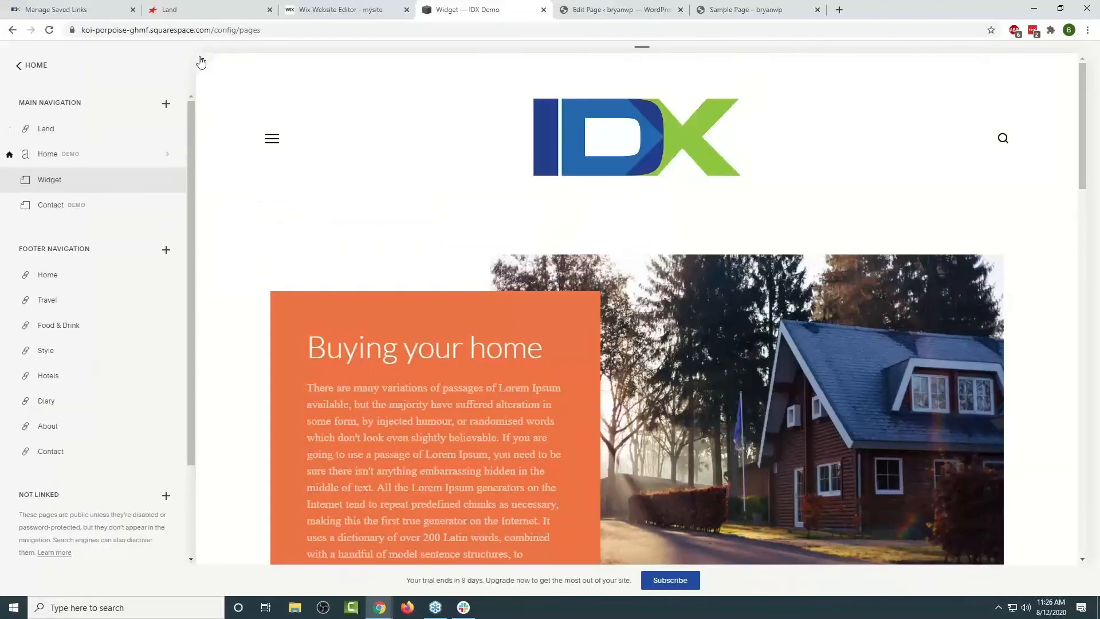
View the Squarespace site at full size, test the Land link in its navigation menu, and close the browser tab.
click(181, 59)
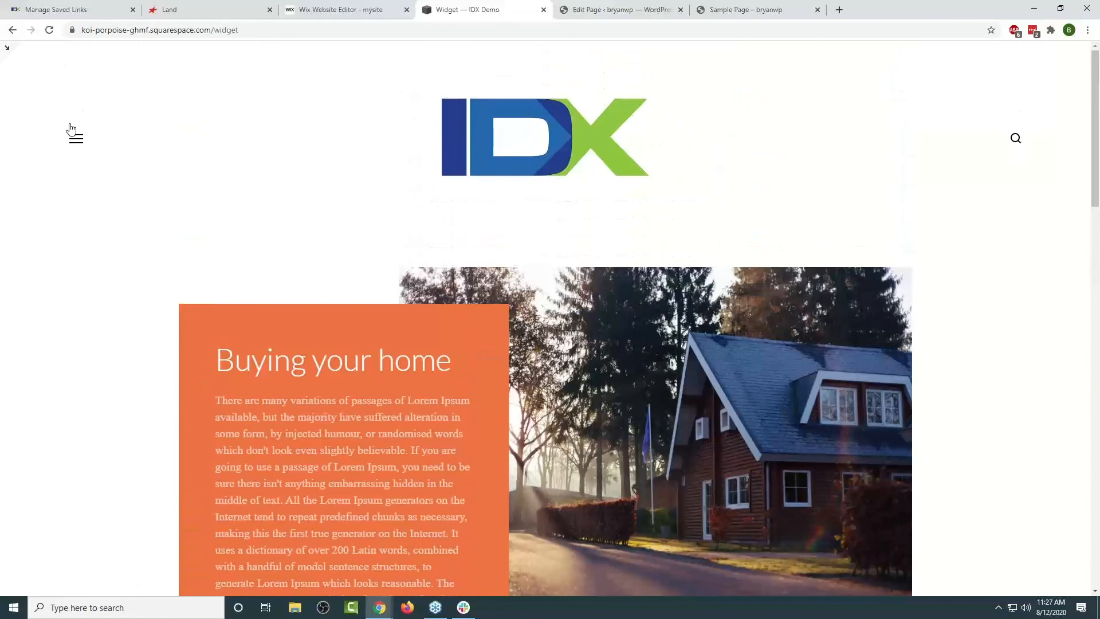
click(75, 137)
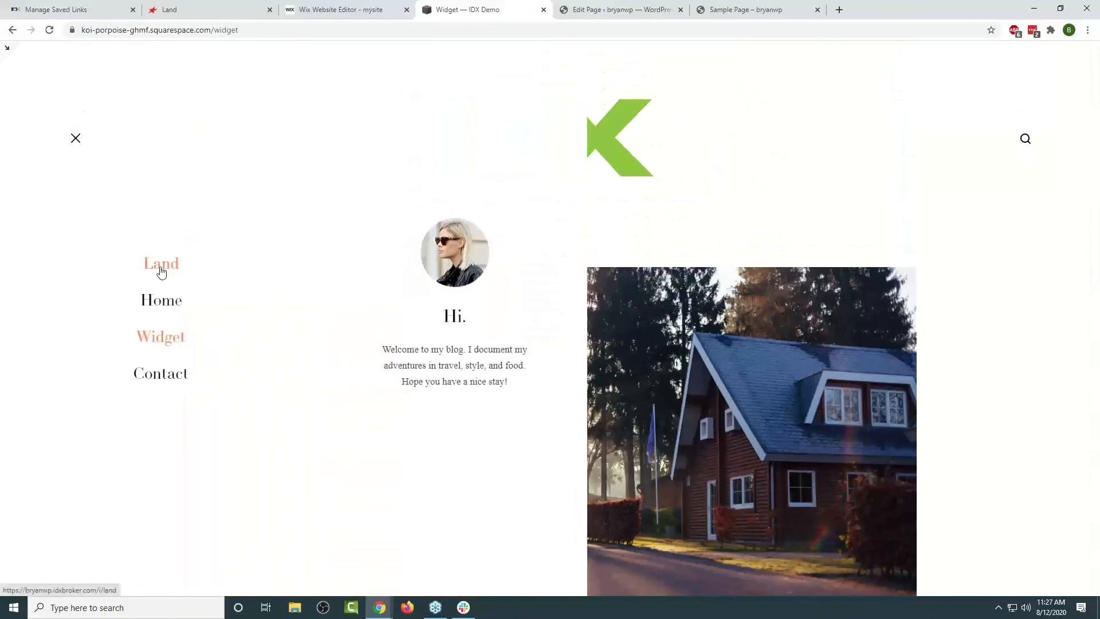
click(161, 270)
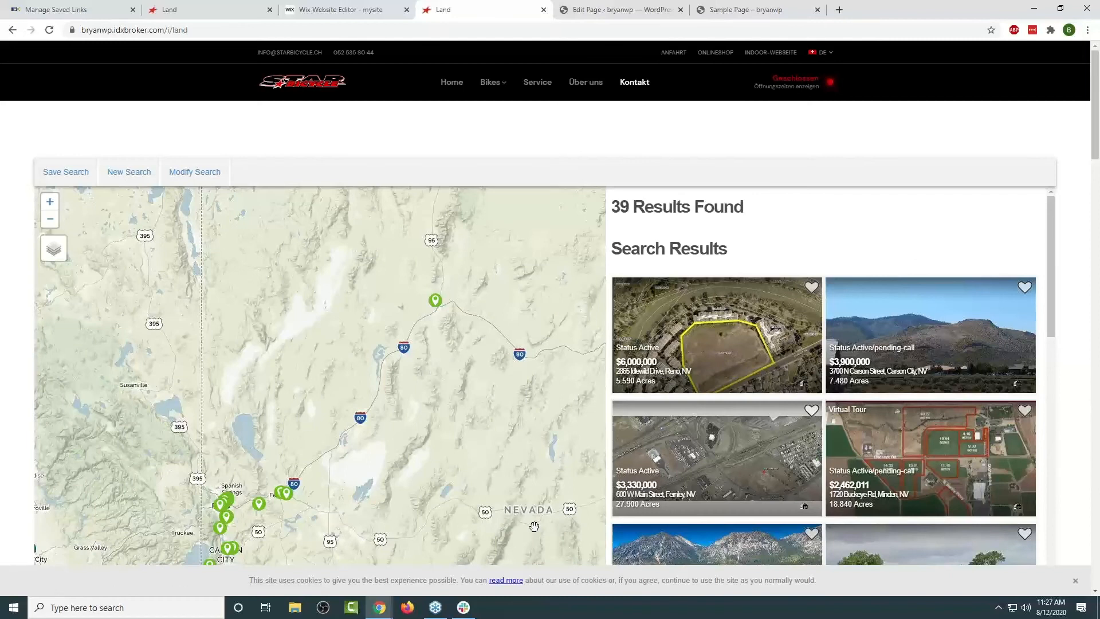
key(ctrl+w)
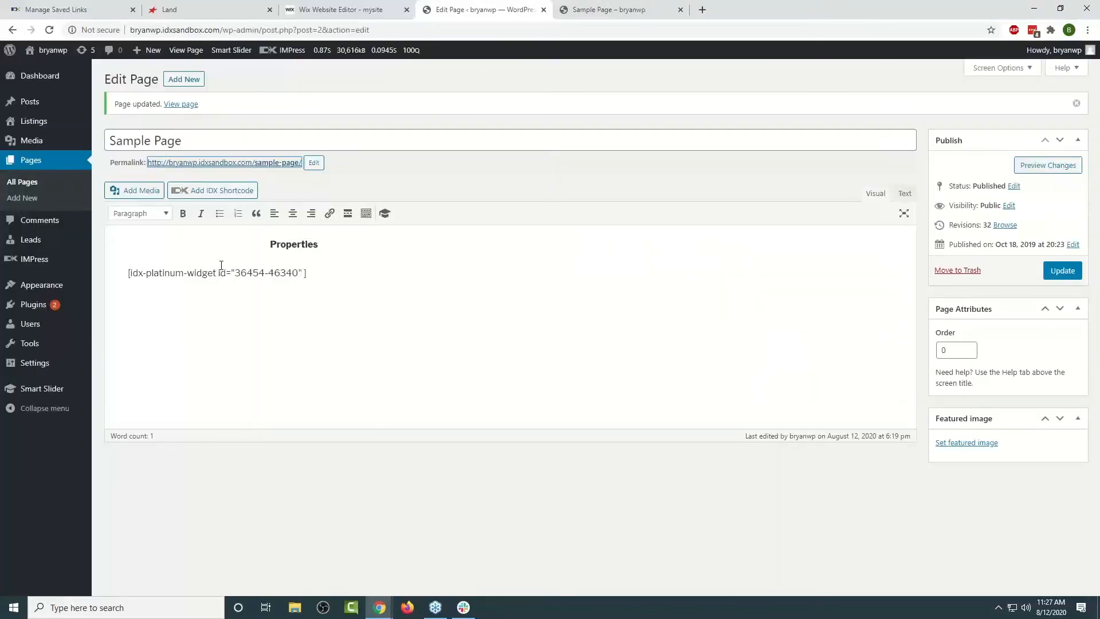
In WordPress, refresh the IMPress for IDX Broker plugin options and open the site's menu editor.
click(16, 256)
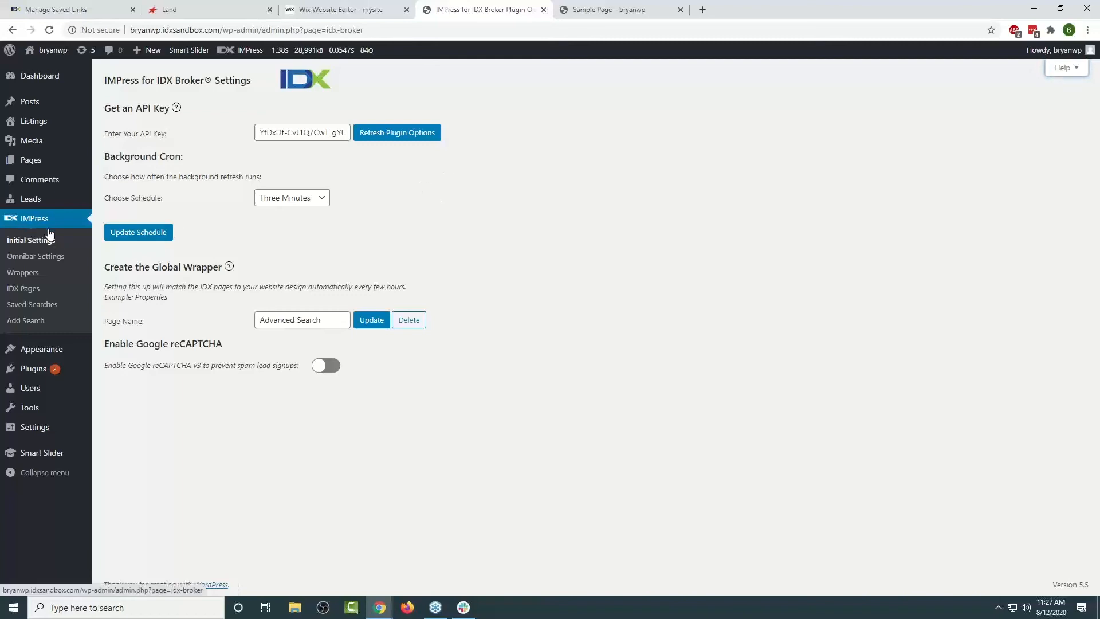
click(363, 137)
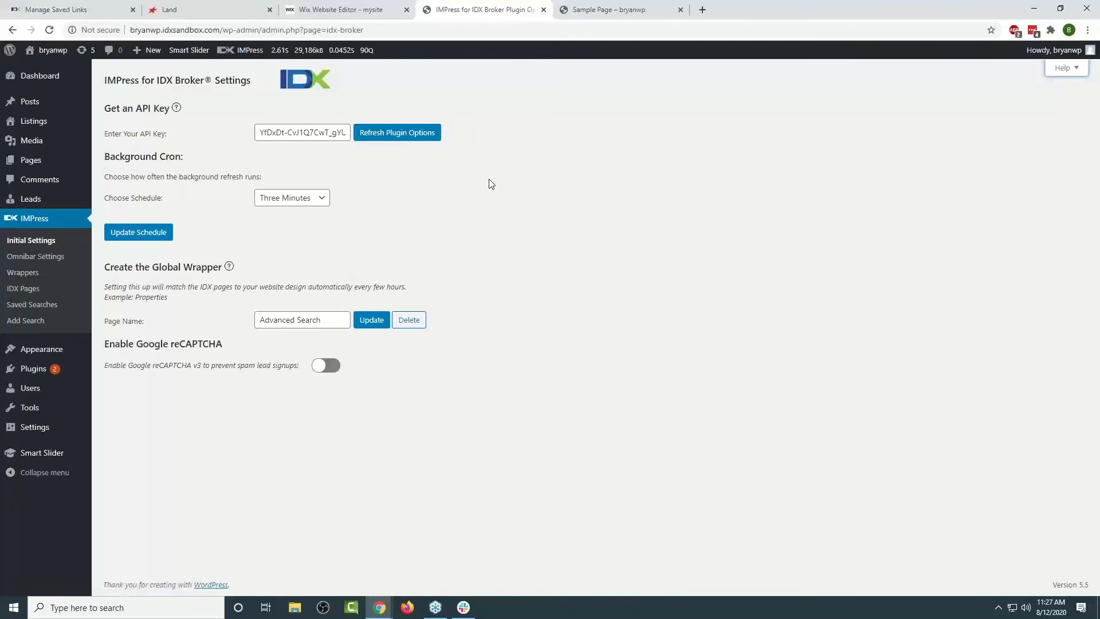
mouse_move(42, 351)
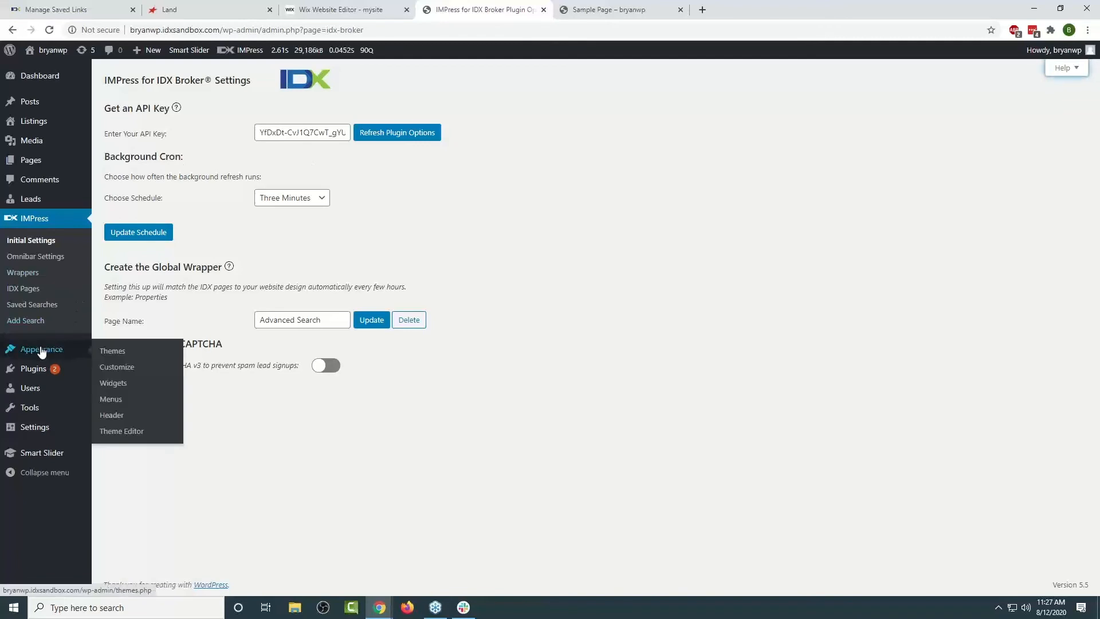
click(110, 401)
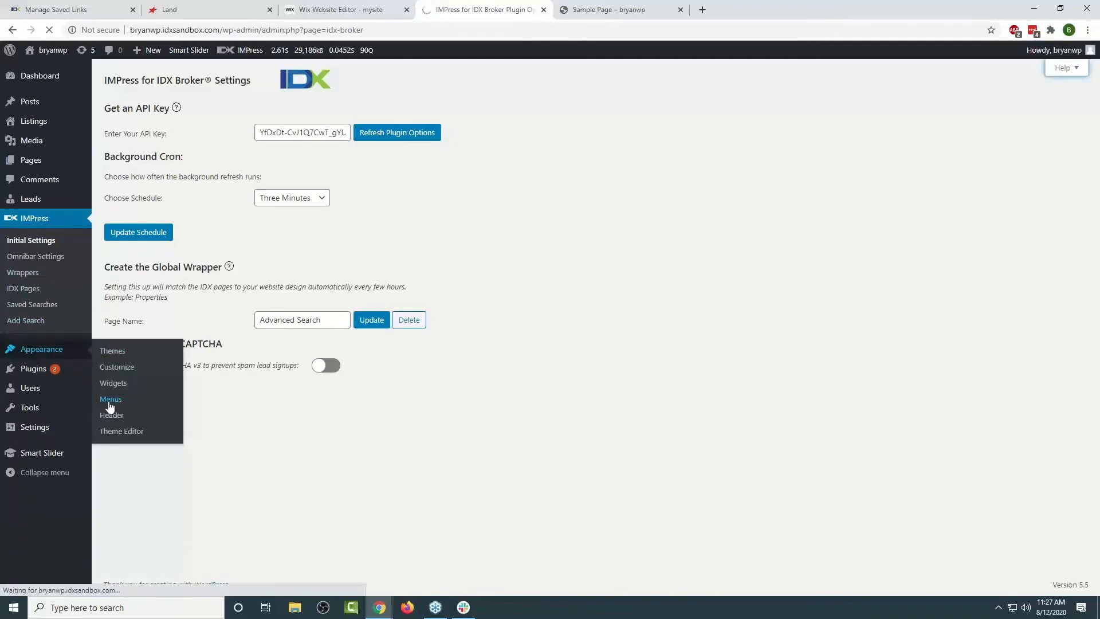
scroll(110, 406, down, 2)
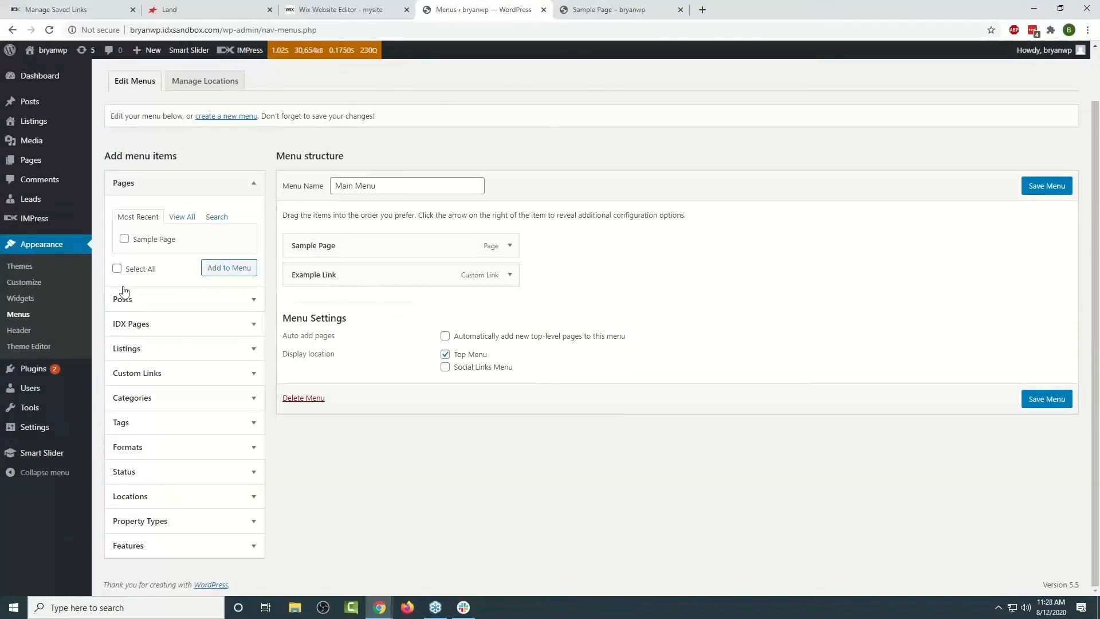
Add the Land IDX page to the Main Menu, save the menu, and test the Land link on the sample page.
click(165, 326)
scroll(166, 326, up, 1)
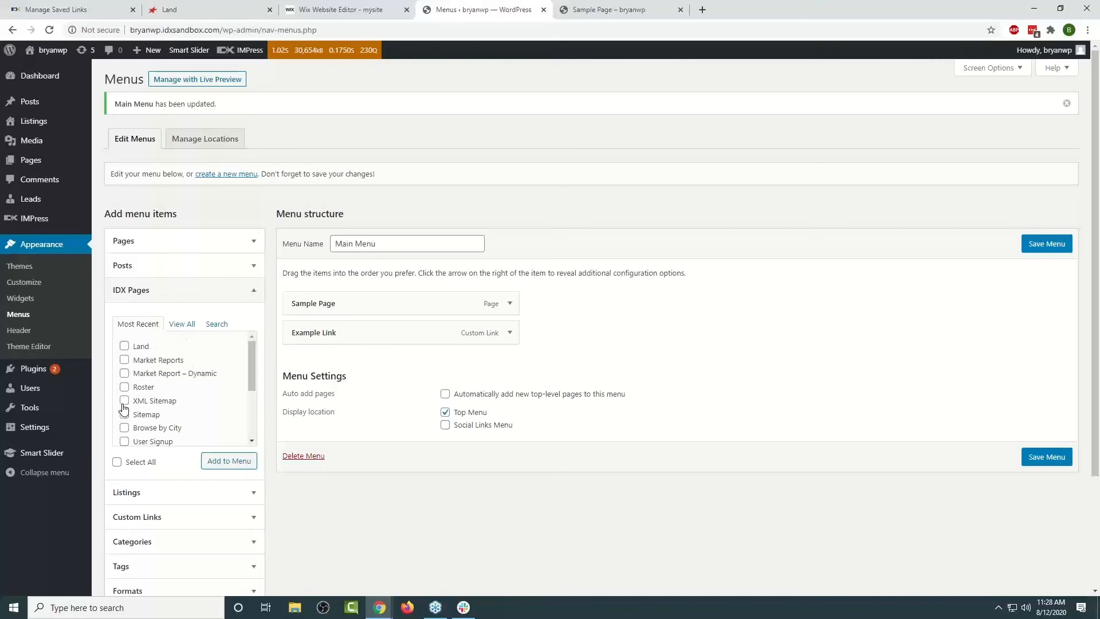
click(127, 347)
click(223, 465)
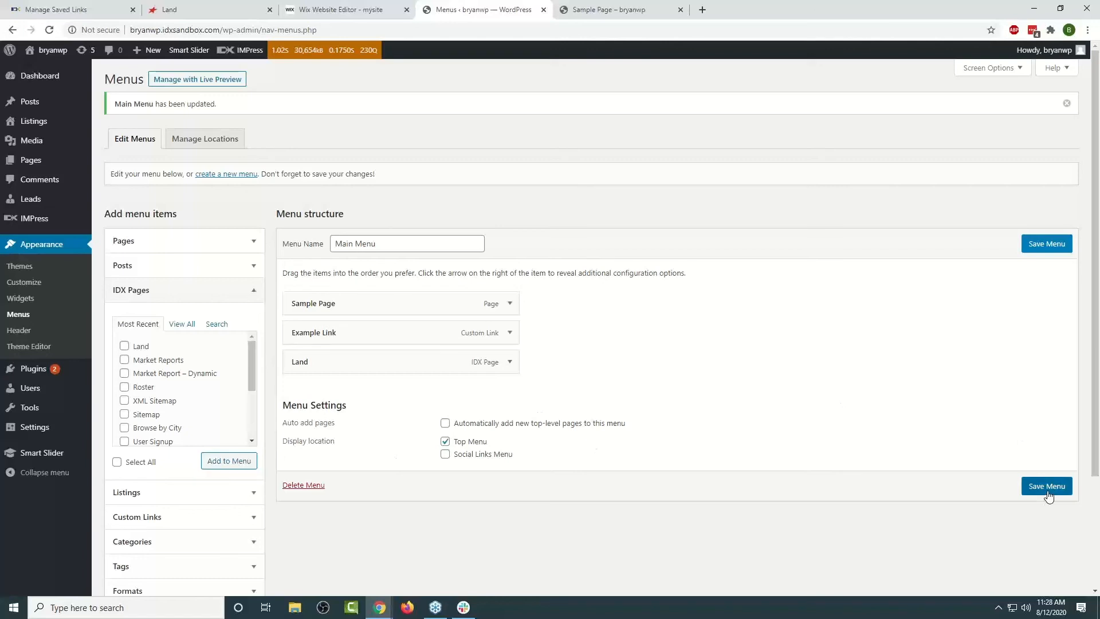
click(1047, 487)
click(578, 6)
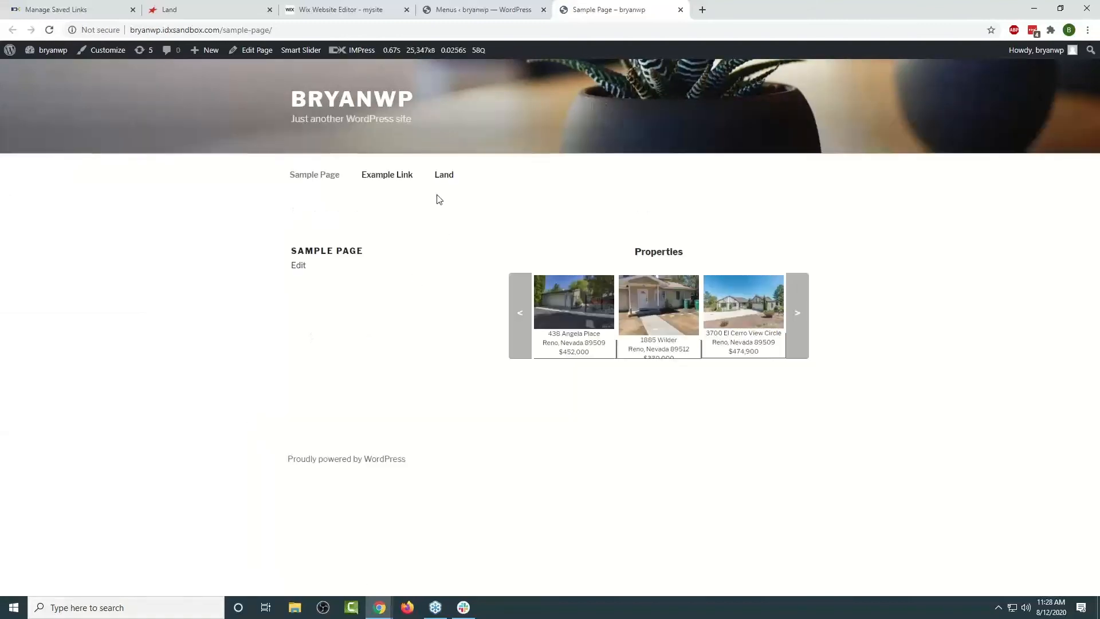
click(440, 187)
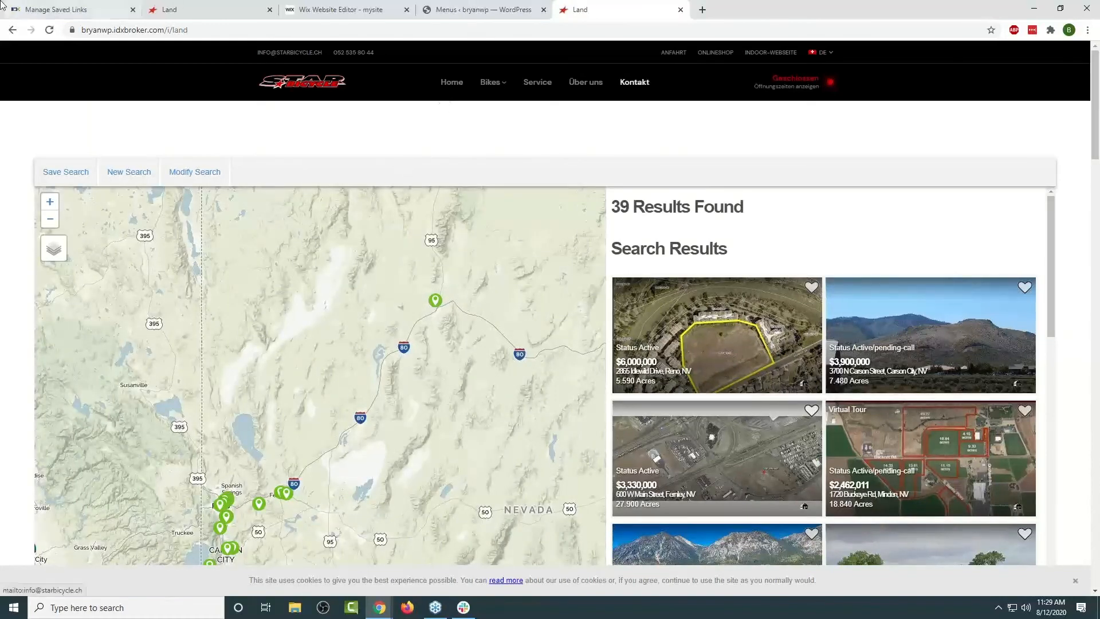
Switch to the IDX Broker dashboard, open the land saved link for editing, and review its search criteria.
click(60, 8)
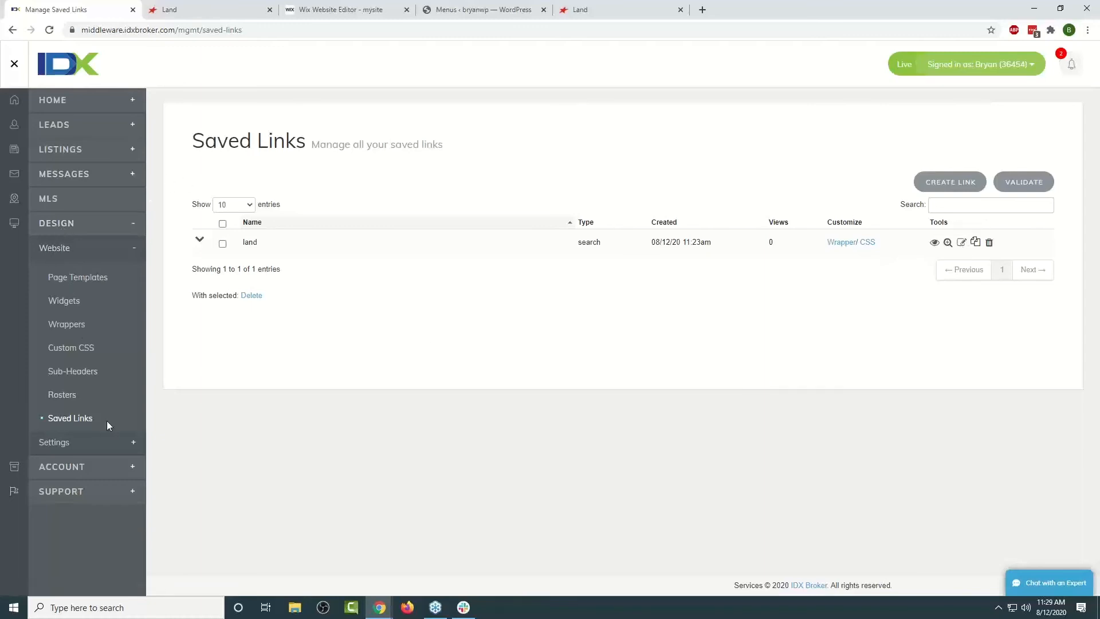
click(961, 246)
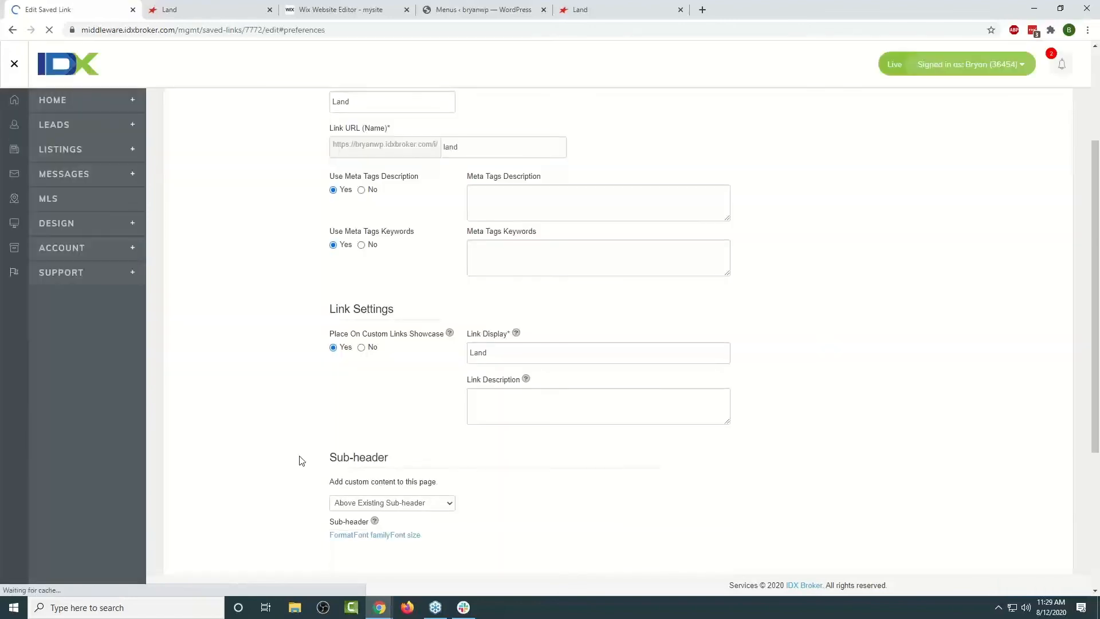
scroll(281, 424, up, 5)
click(218, 181)
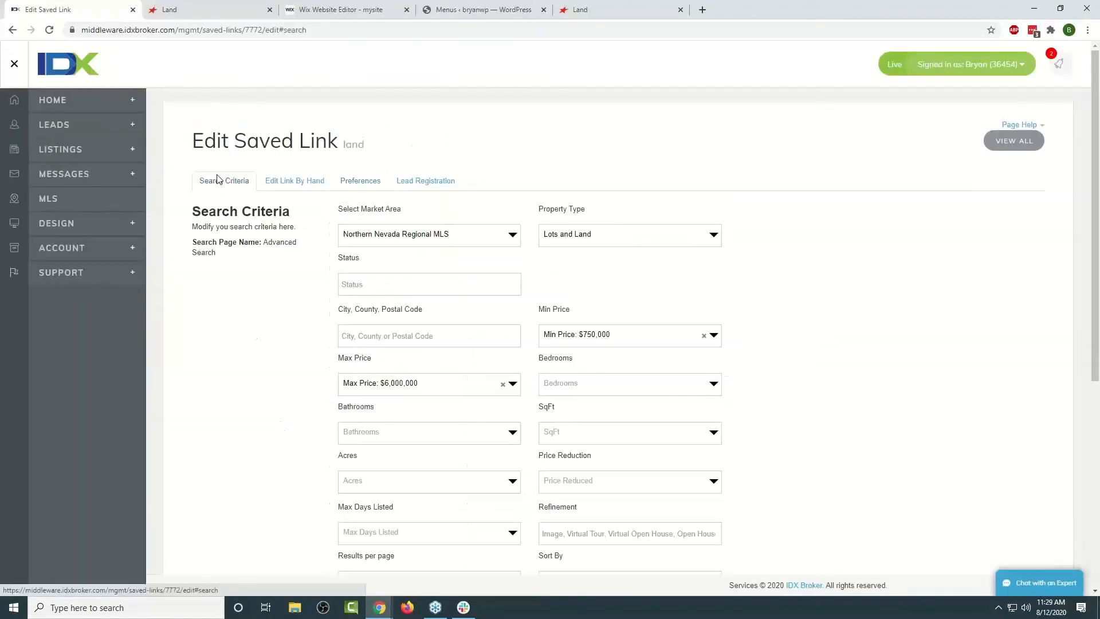
scroll(256, 302, down, 2)
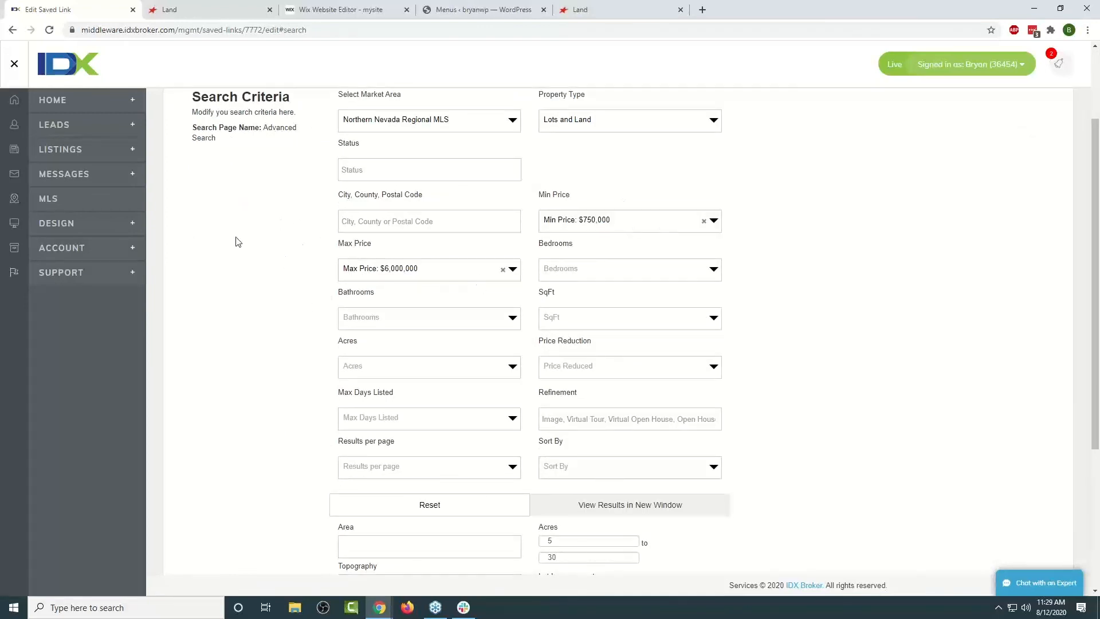
scroll(226, 421, down, 4)
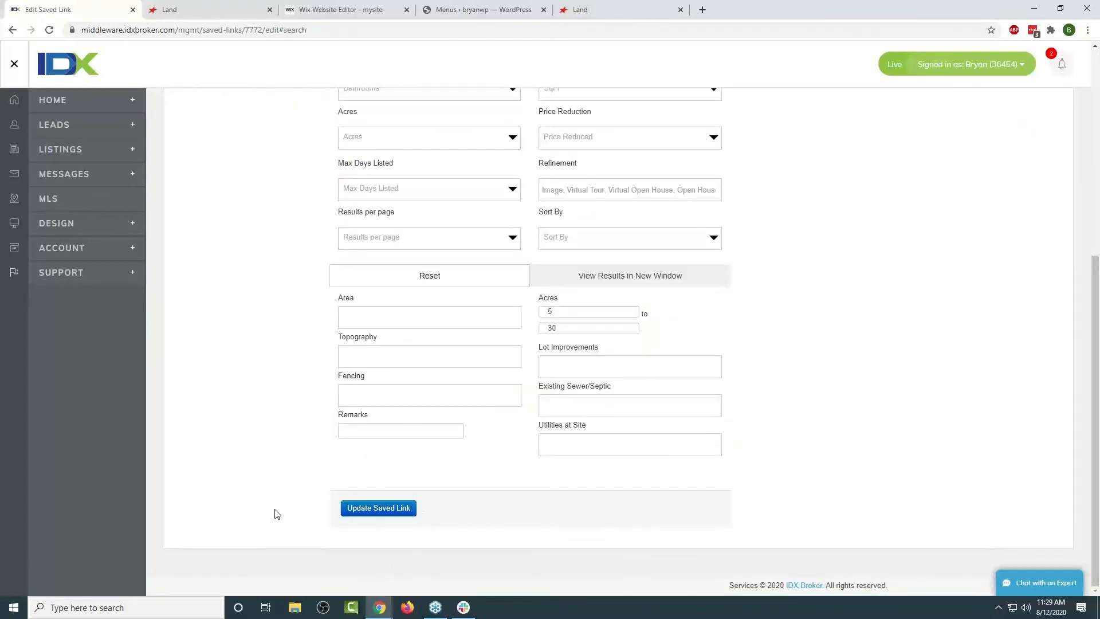
scroll(418, 573, up, 4)
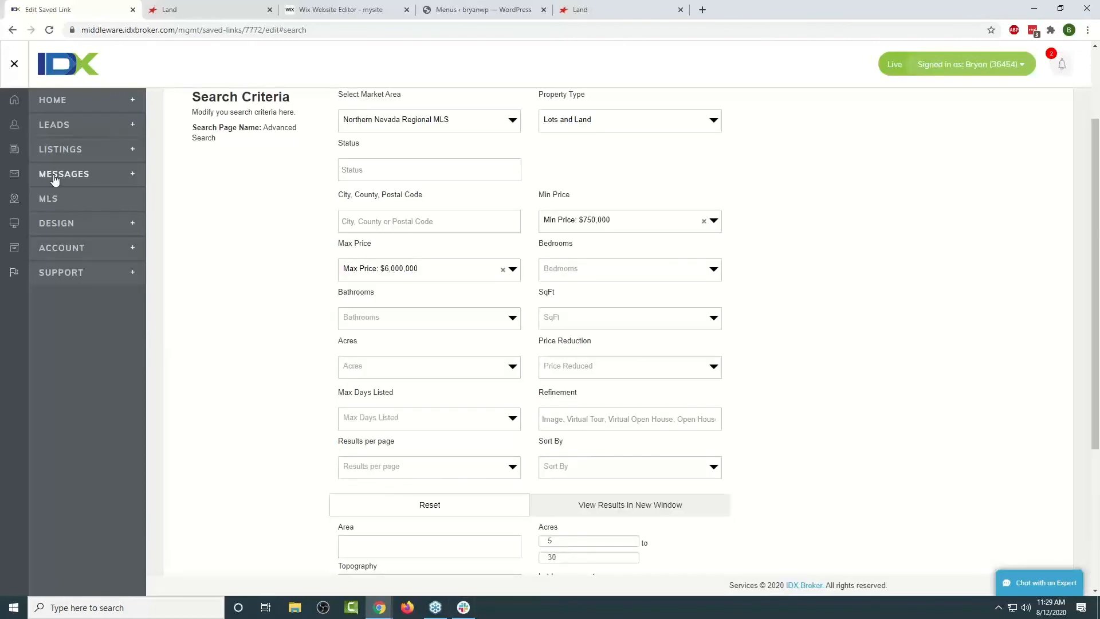
Open the Reno carousel widget for editing from the website design widgets and review its search criteria.
click(83, 232)
click(63, 248)
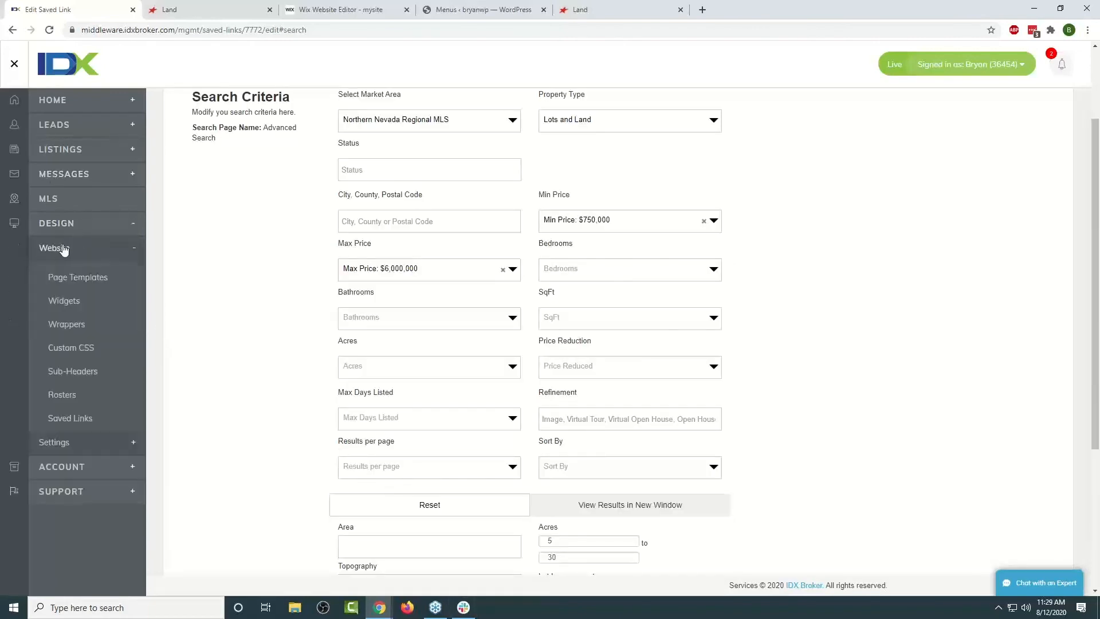
click(61, 300)
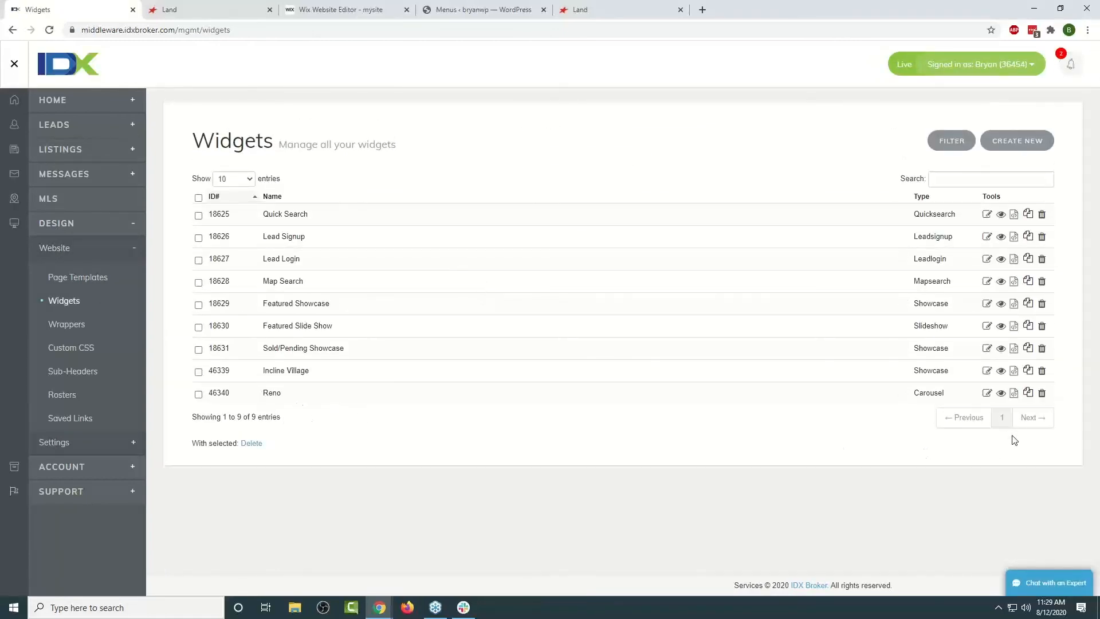
click(987, 394)
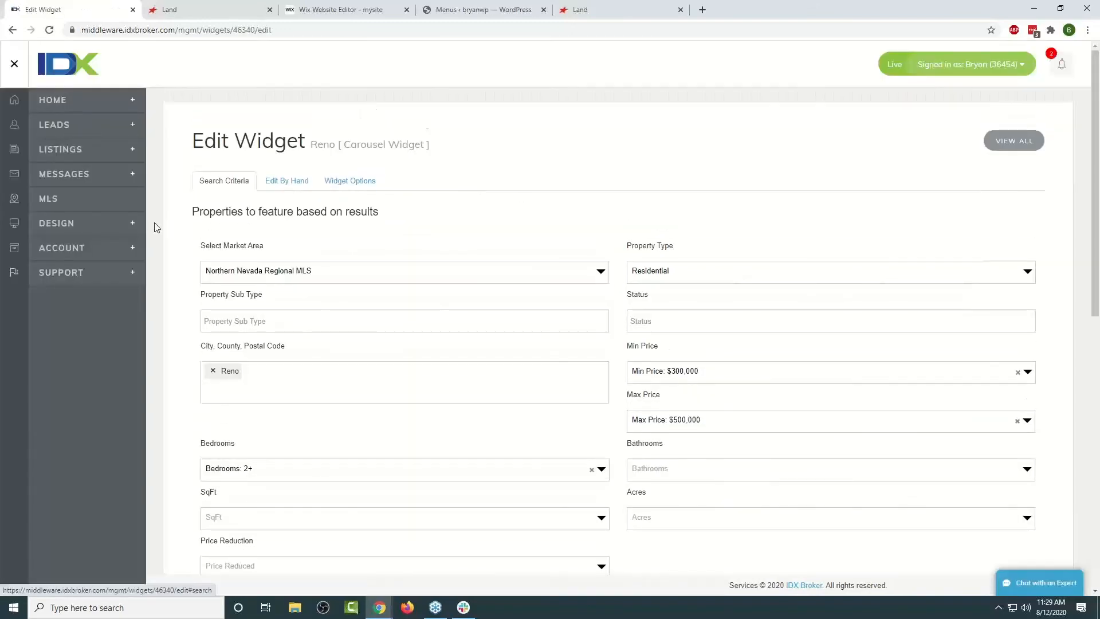
scroll(166, 230, down, 6)
scroll(172, 232, up, 6)
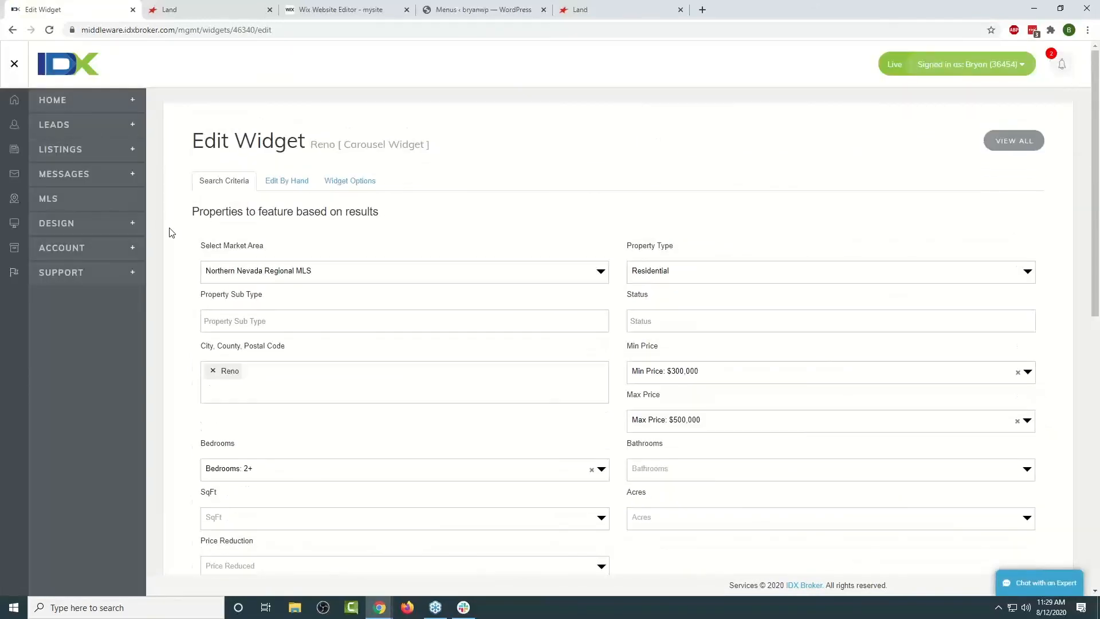
Examine the Reno widget's options and its CSS code, and return to its search criteria.
click(351, 181)
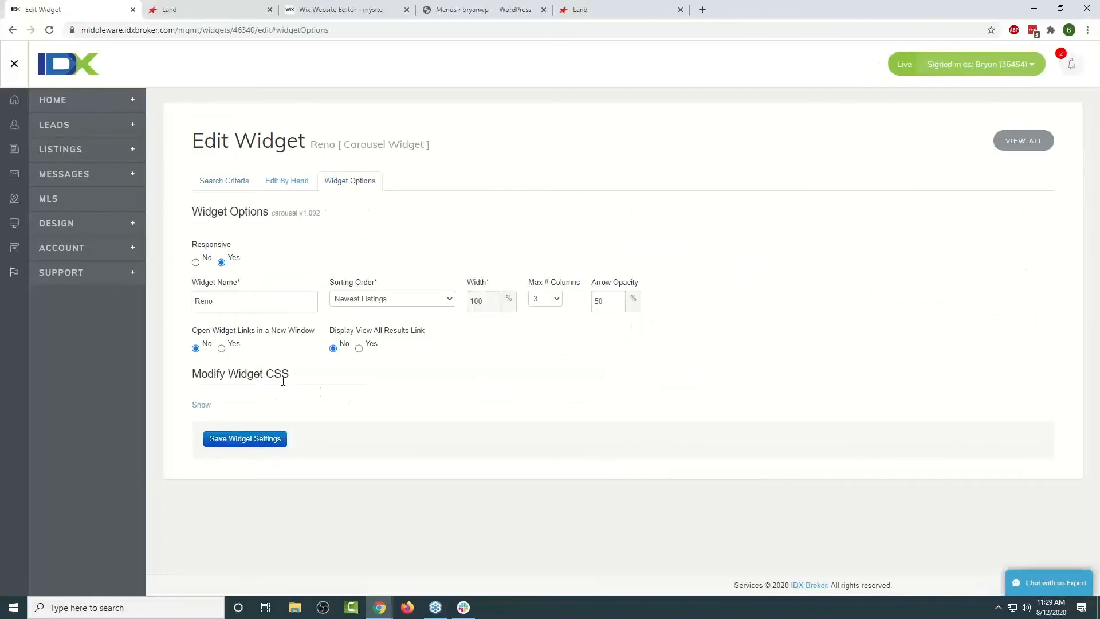
click(200, 406)
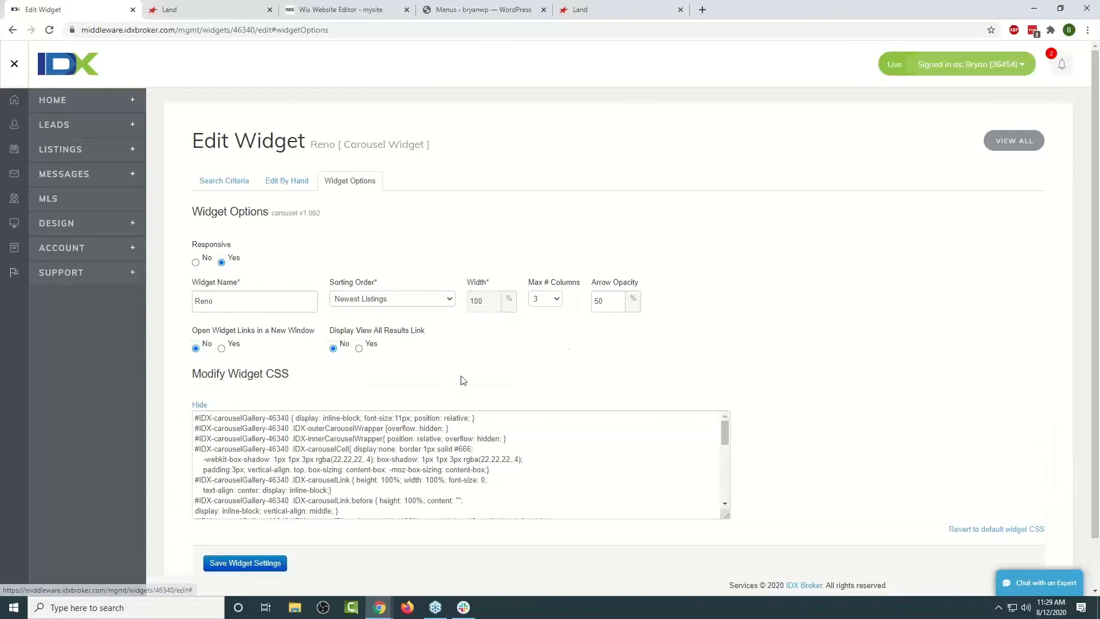
scroll(602, 453, down, 6)
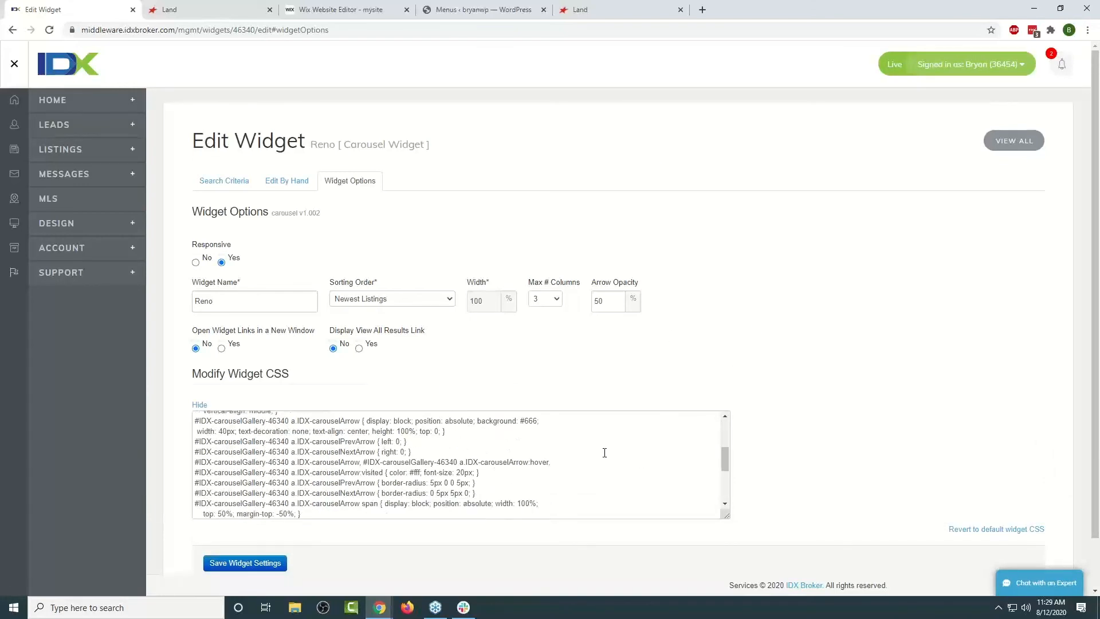
scroll(594, 457, up, 6)
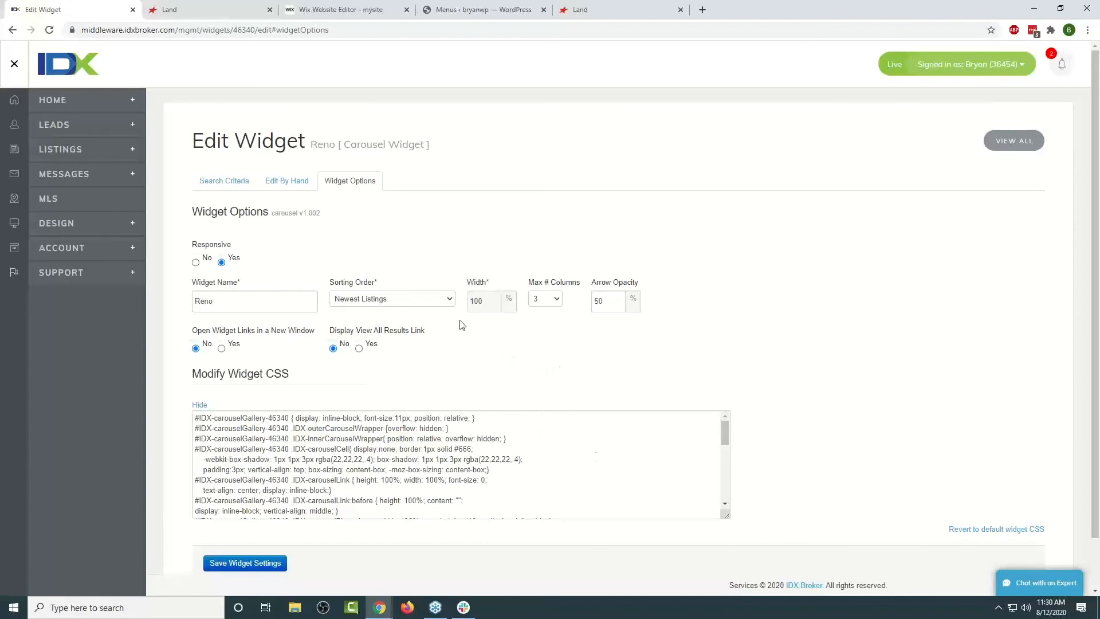
click(204, 194)
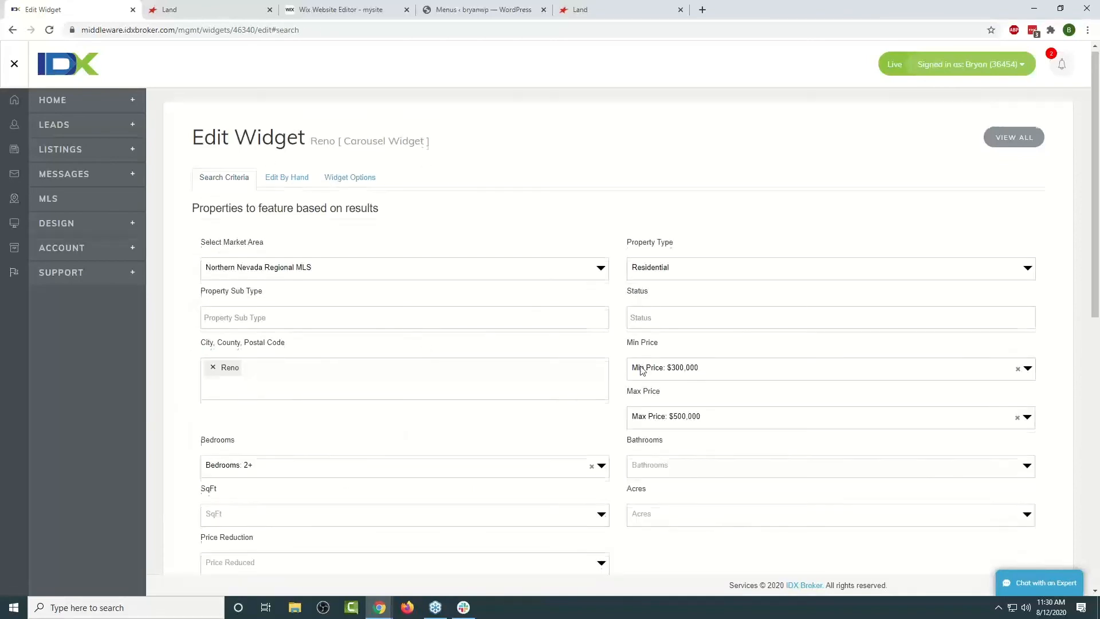
scroll(558, 408, down, 10)
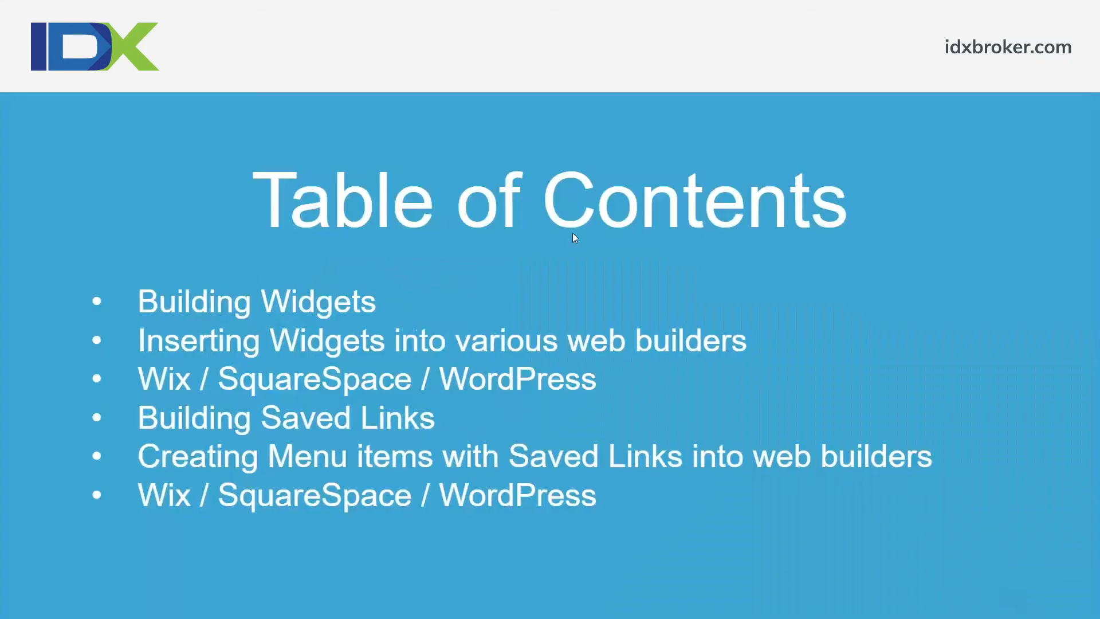